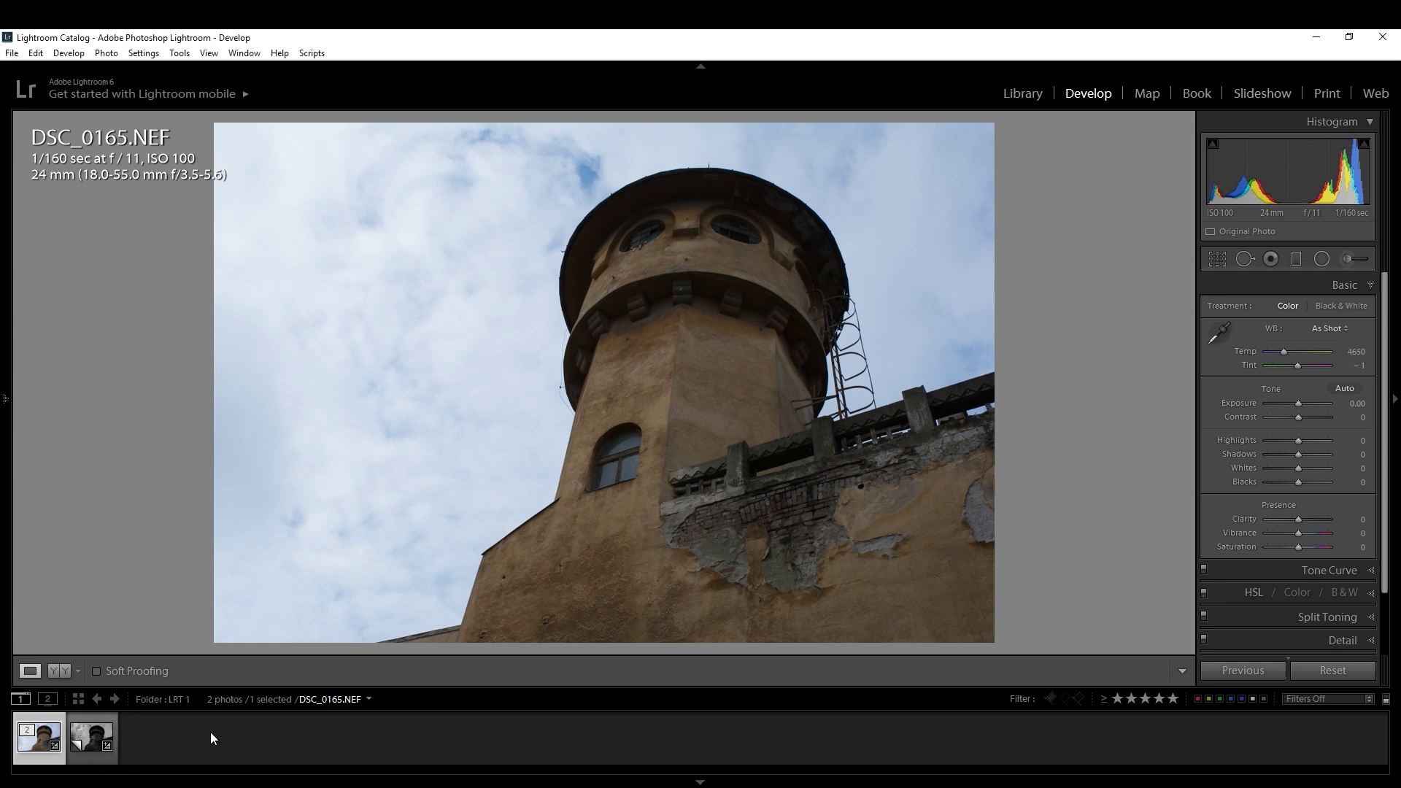
Compare the black-and-white virtual copy of DSC_0165.NEF with the original colour photo
{"action": "left_click", "coordinate": [94, 748]}
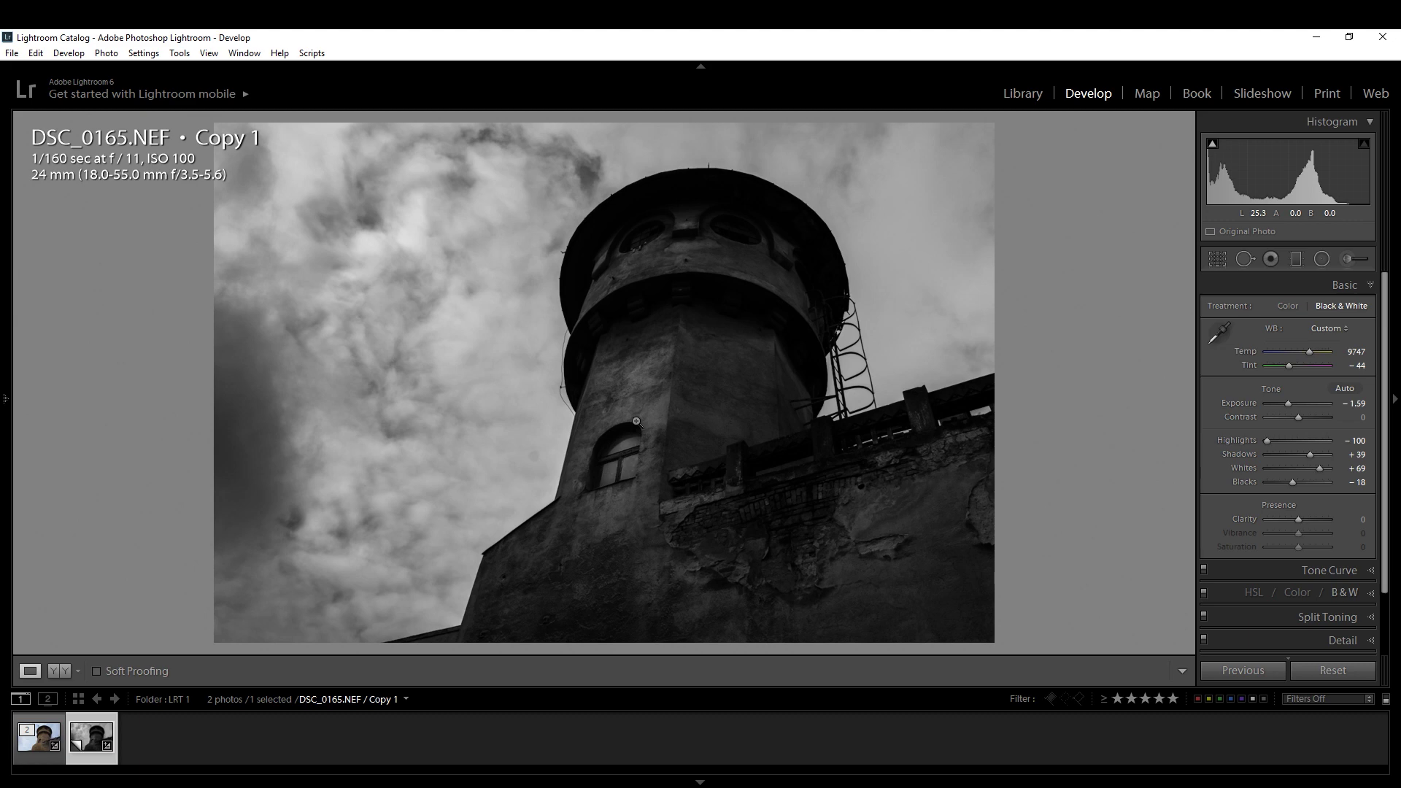
{"action": "key", "text": "Left"}
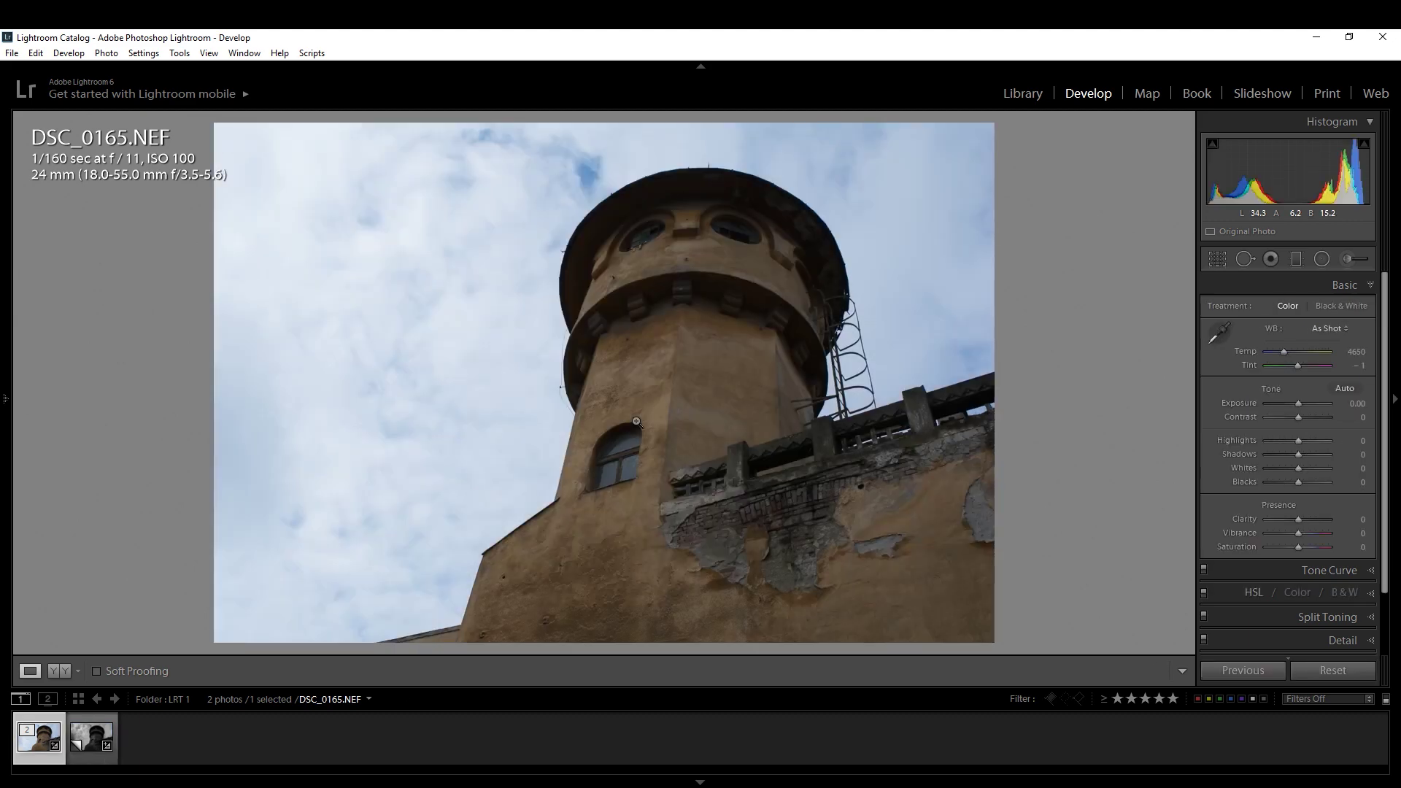
{"action": "key", "text": "Right"}
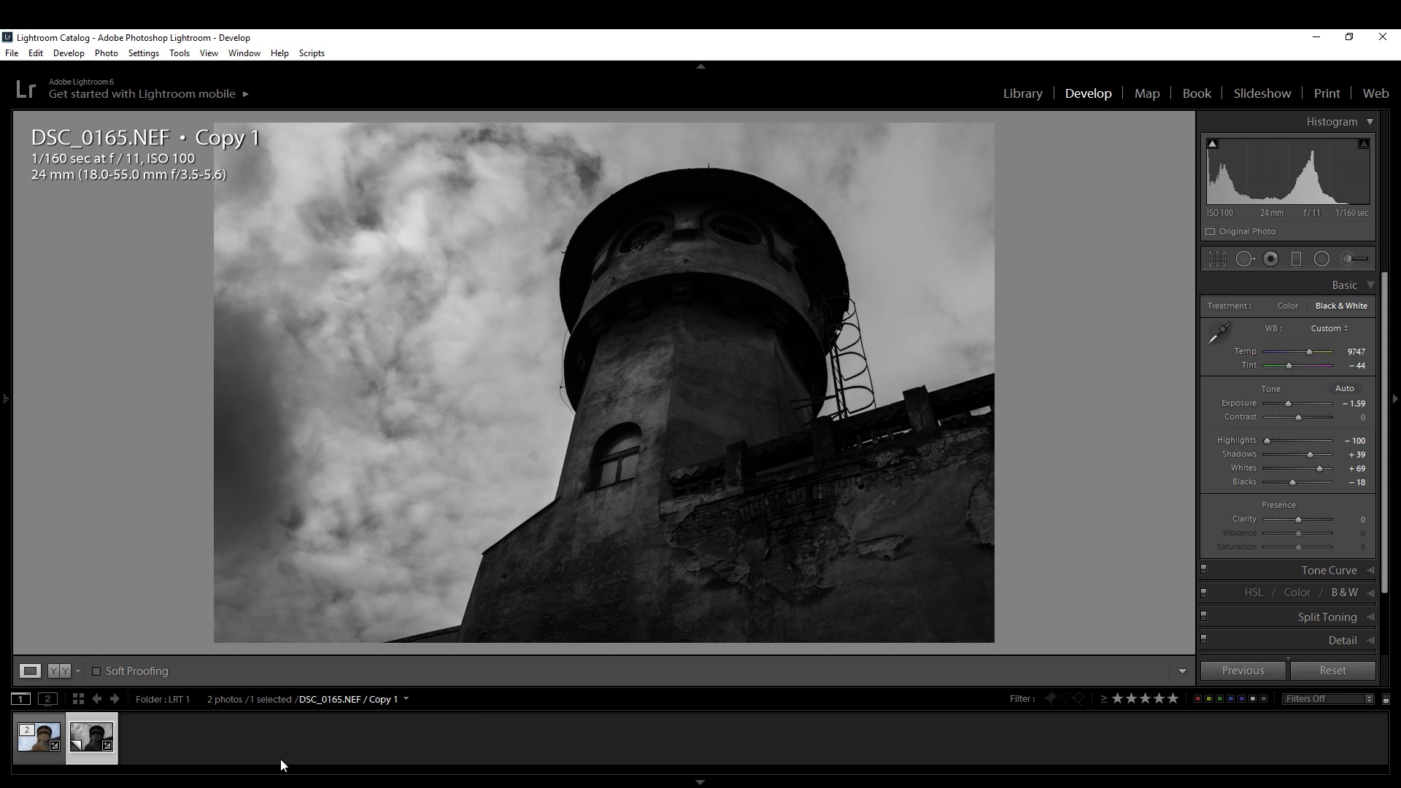
Switch to the Google Maps Street View in the browser and examine the tower and its surroundings on Calea Aurel Vlaicu
{"action": "key", "text": "alt+Tab"}
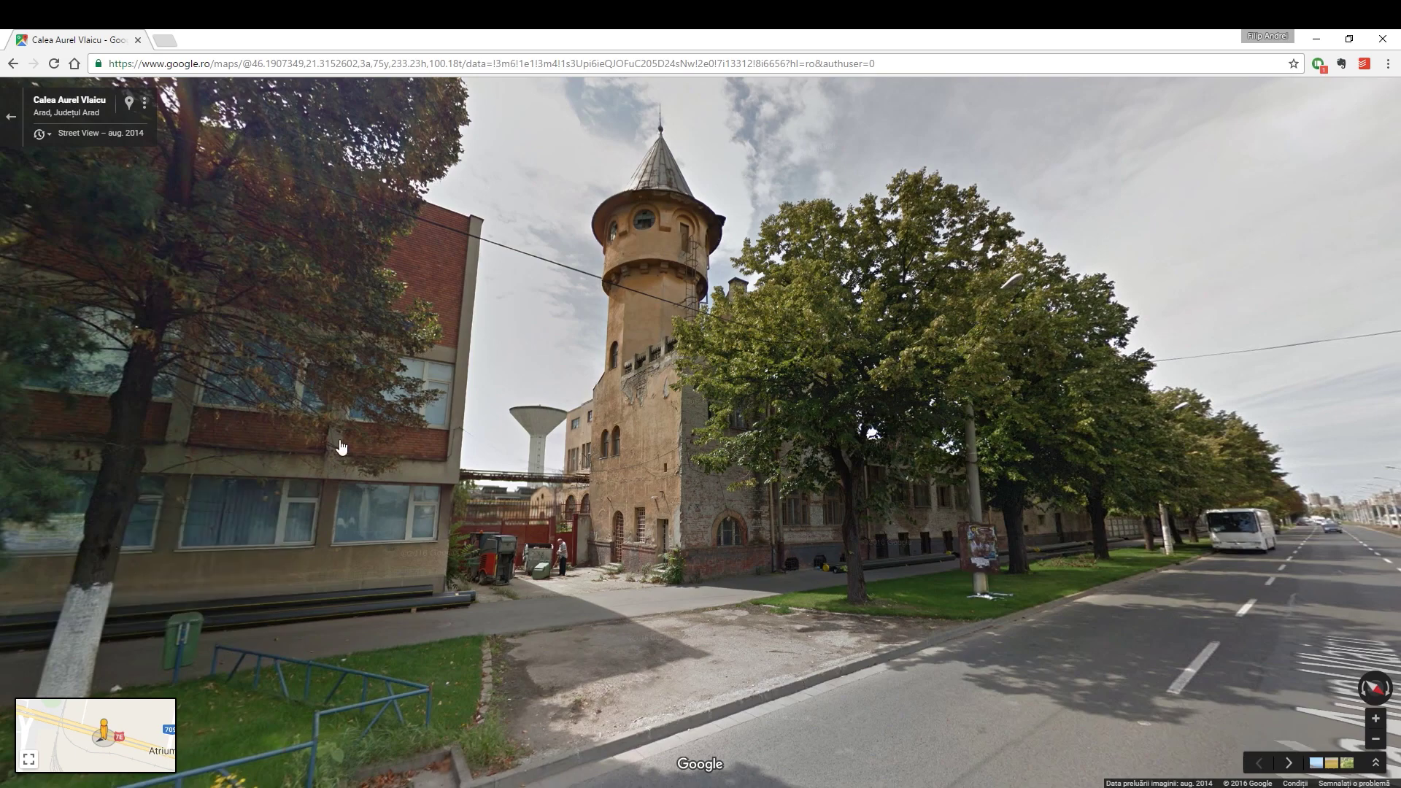
{"action": "left_click_drag", "start_coordinate": [623, 414], "coordinate": [367, 505]}
{"action": "left_click", "coordinate": [367, 505]}
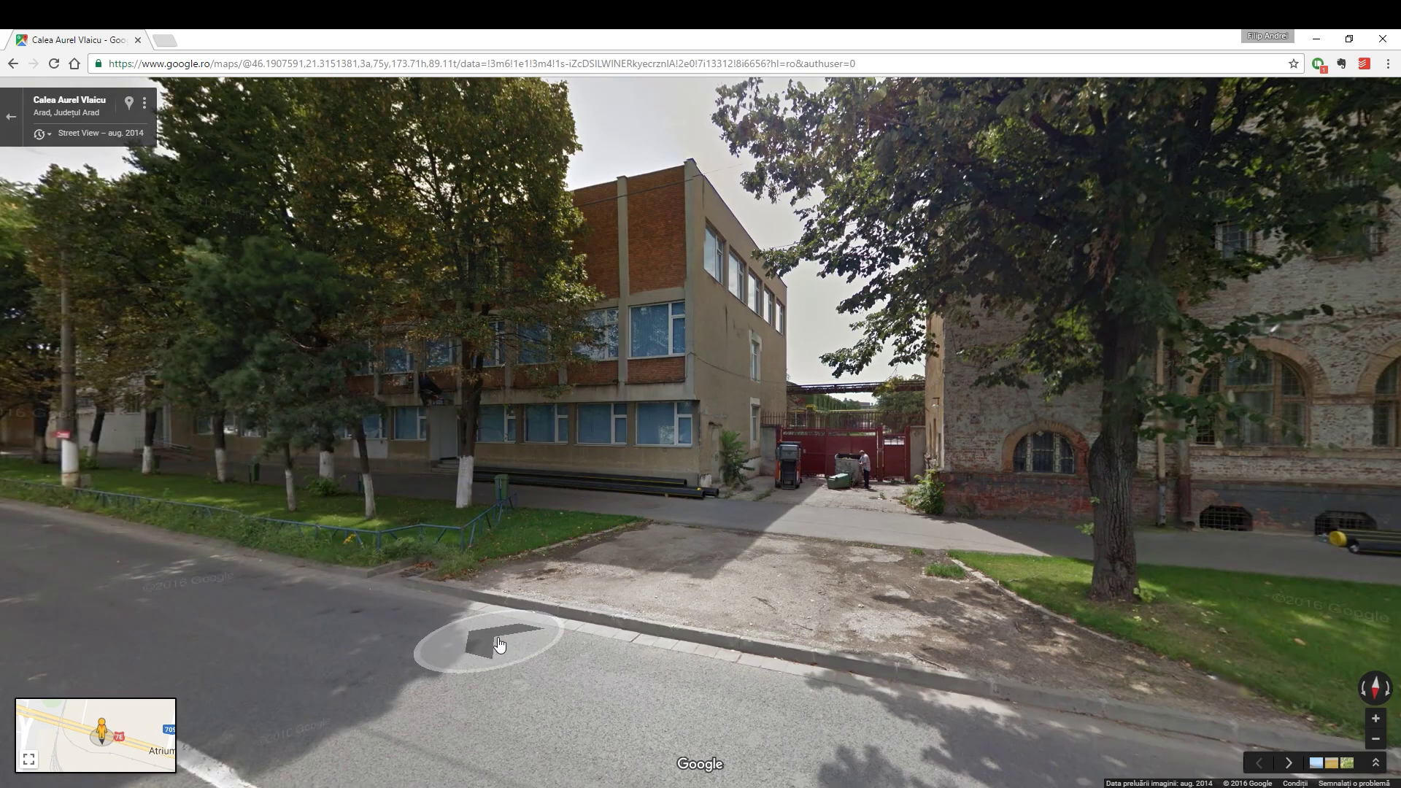
{"action": "left_click", "coordinate": [485, 640]}
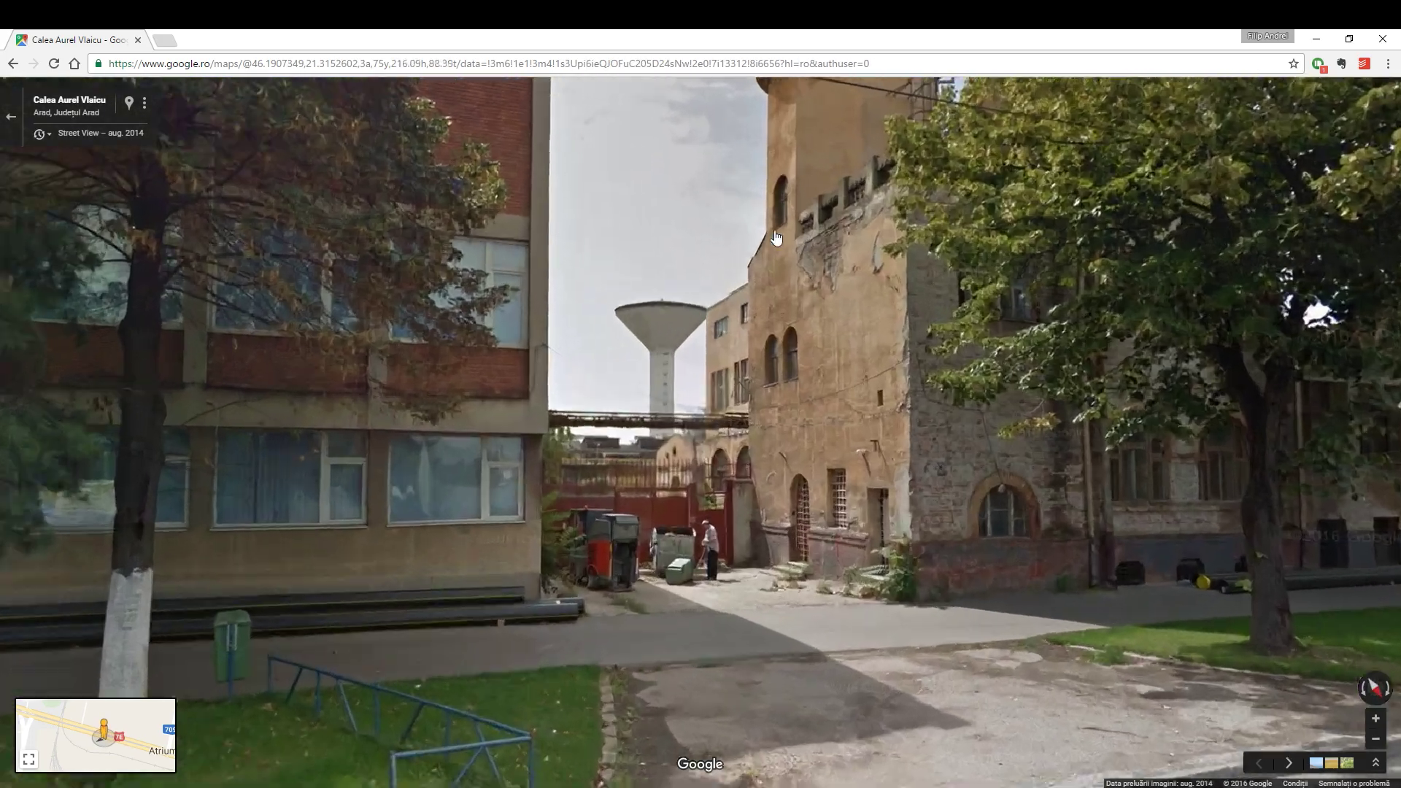
{"action": "left_click", "coordinate": [792, 168]}
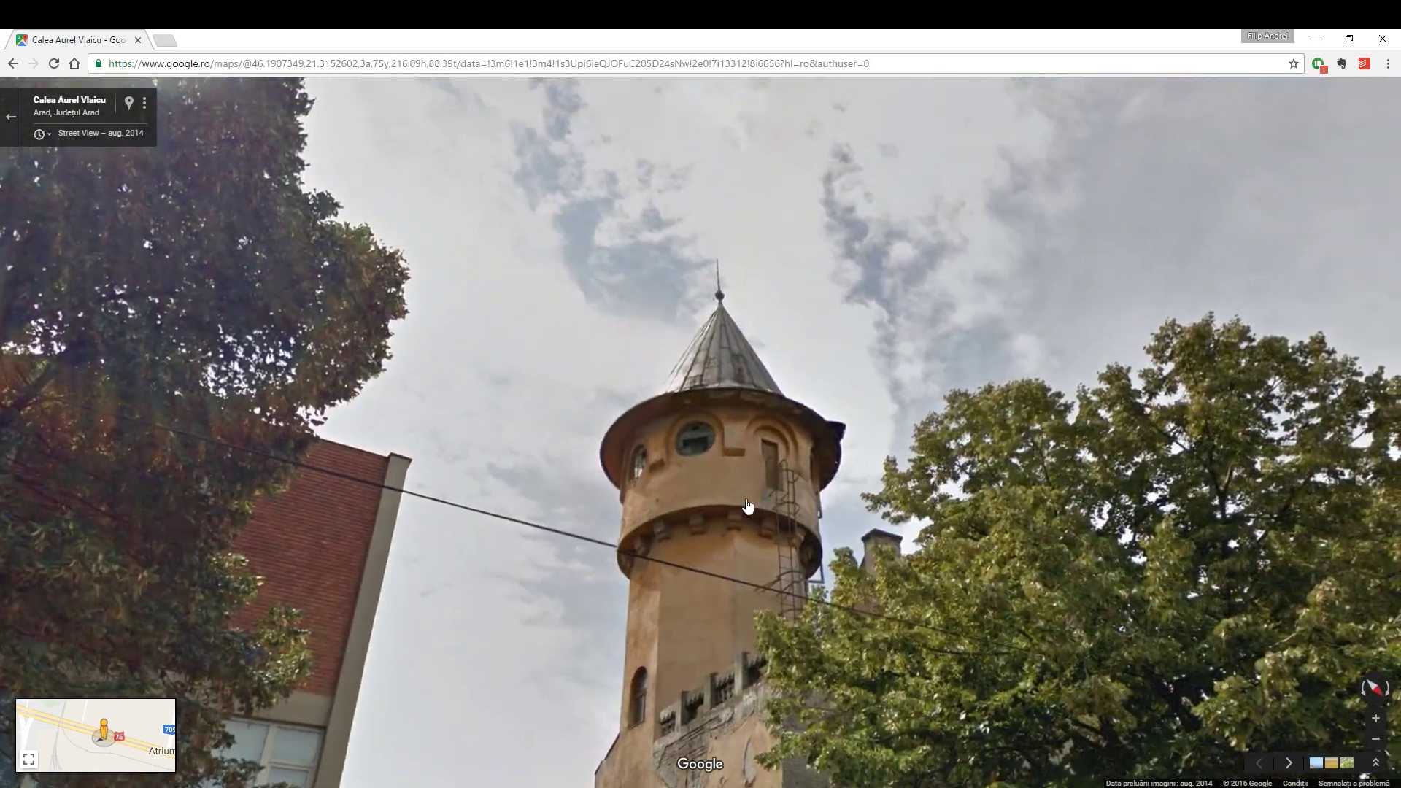
{"action": "scroll", "coordinate": [698, 465], "scroll_direction": "up", "scroll_amount": 3}
{"action": "scroll", "coordinate": [698, 464], "scroll_direction": "down", "scroll_amount": 3}
{"action": "left_click_drag", "start_coordinate": [677, 505], "coordinate": [670, 187]}
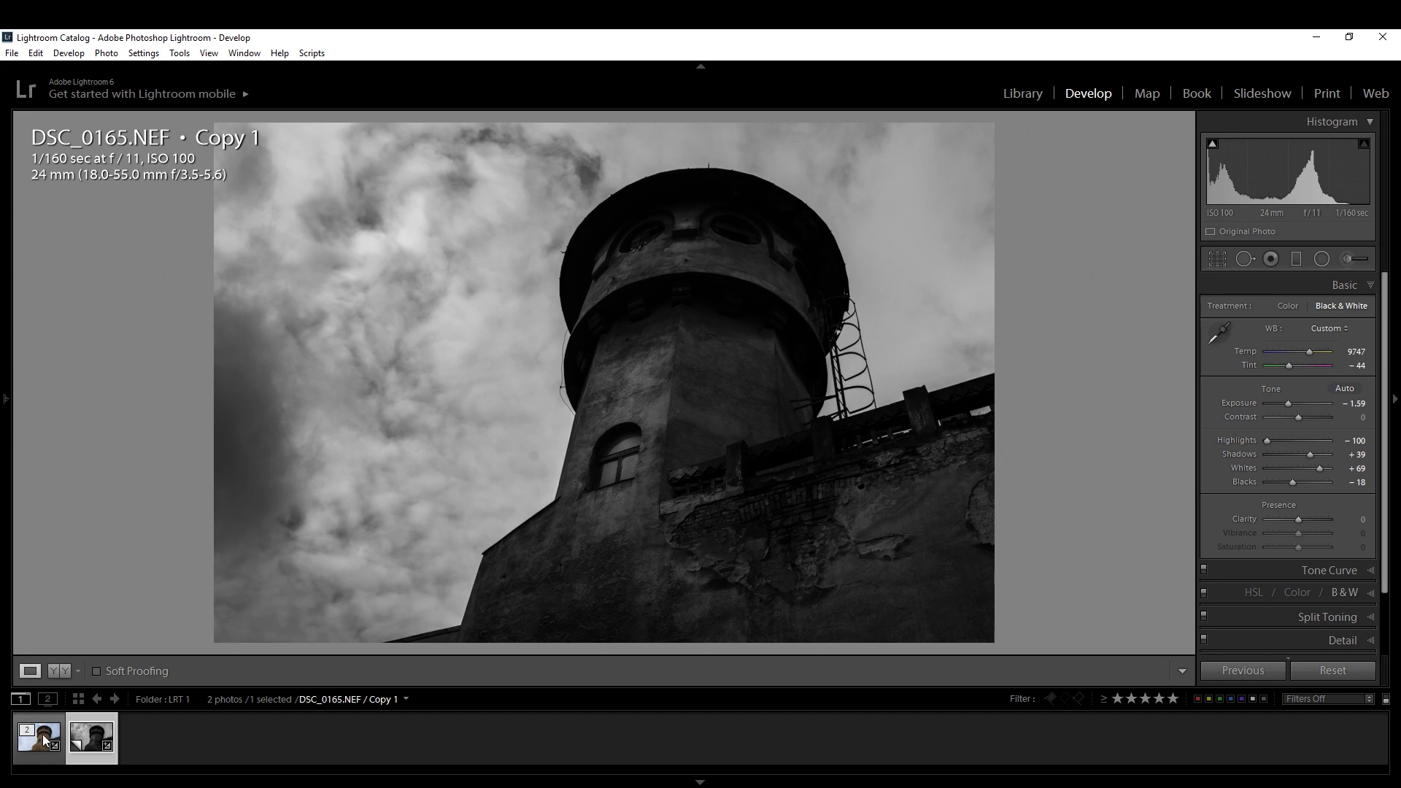
Switch back to Lightroom, select the original colour photo DSC_0165.NEF, and expand its collapsed stack again
{"action": "left_click", "coordinate": [42, 734]}
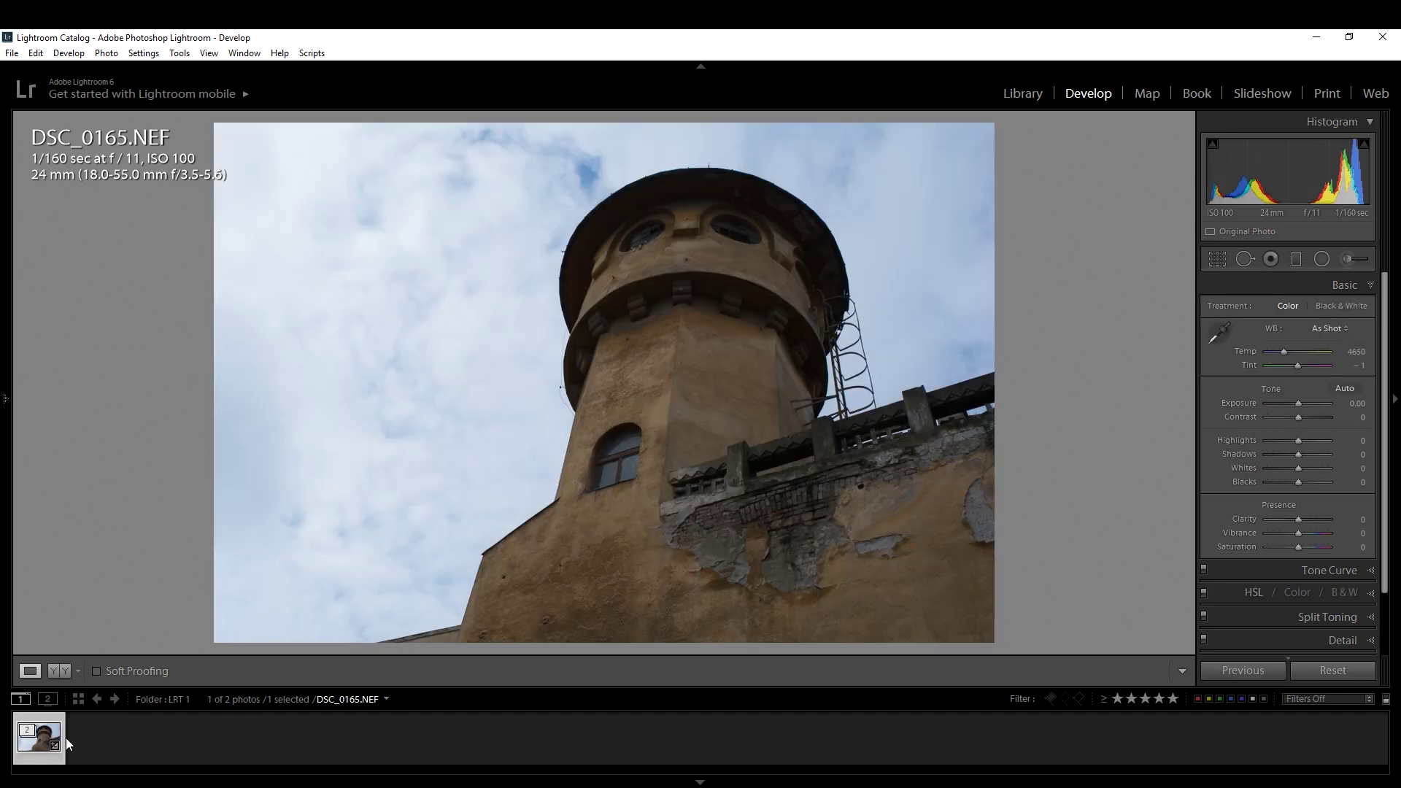
{"action": "left_click", "coordinate": [62, 737], "text": "ctrl"}
{"action": "left_click", "coordinate": [26, 735]}
{"action": "left_click", "coordinate": [31, 743]}
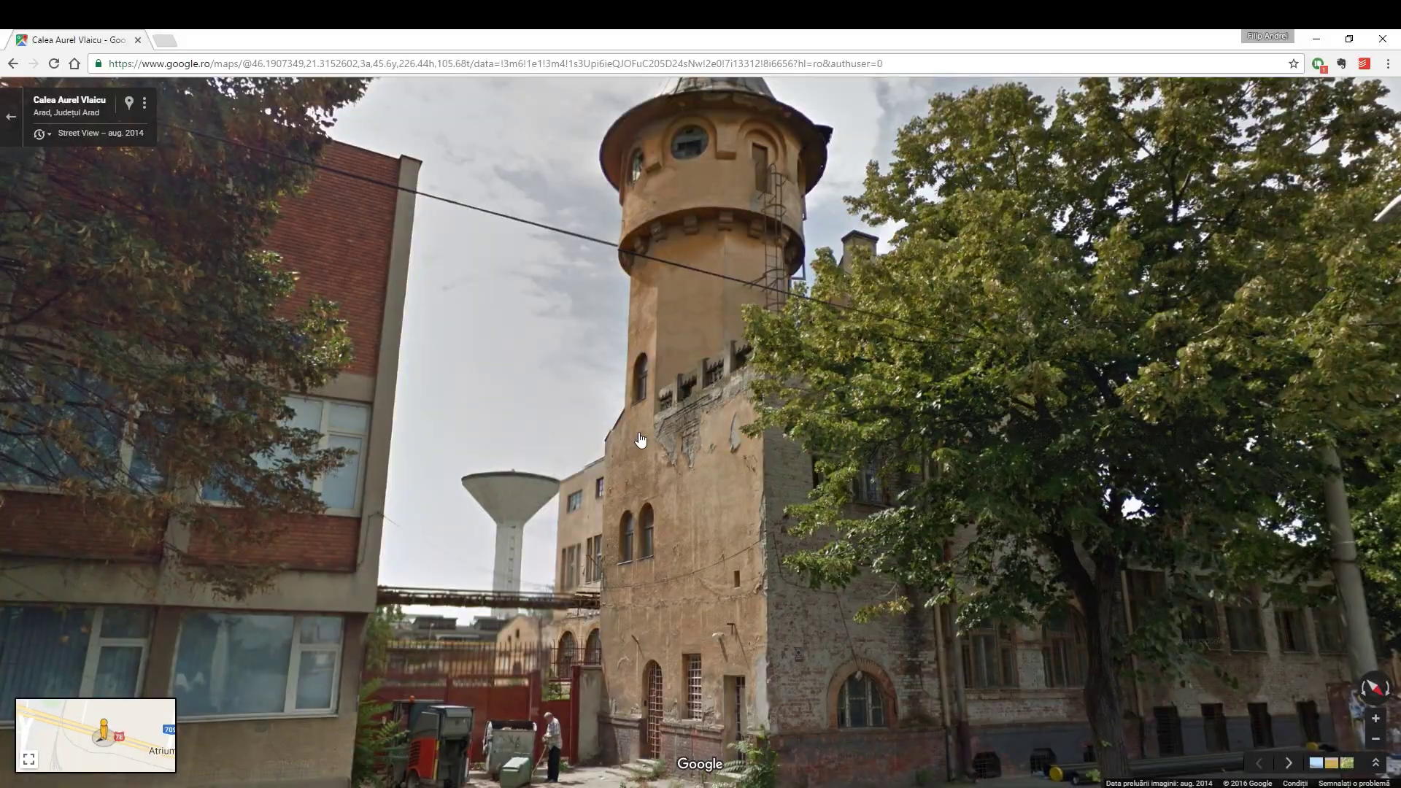
Switch to Google Maps, look at the tower's location in the satellite view of the city, and return to Street View facing the tower
{"action": "left_click", "coordinate": [666, 425]}
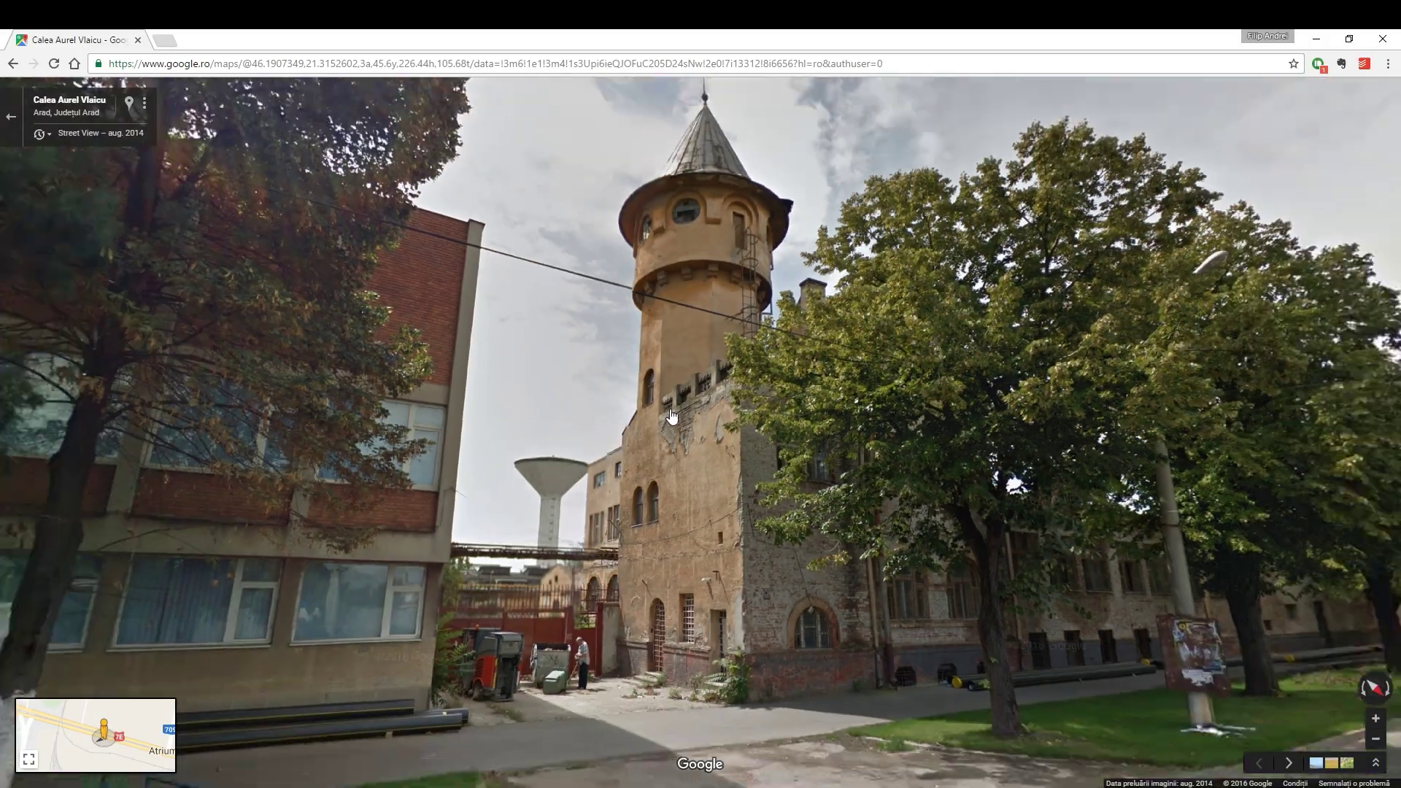
{"action": "scroll", "coordinate": [684, 436], "scroll_direction": "down", "scroll_amount": 5}
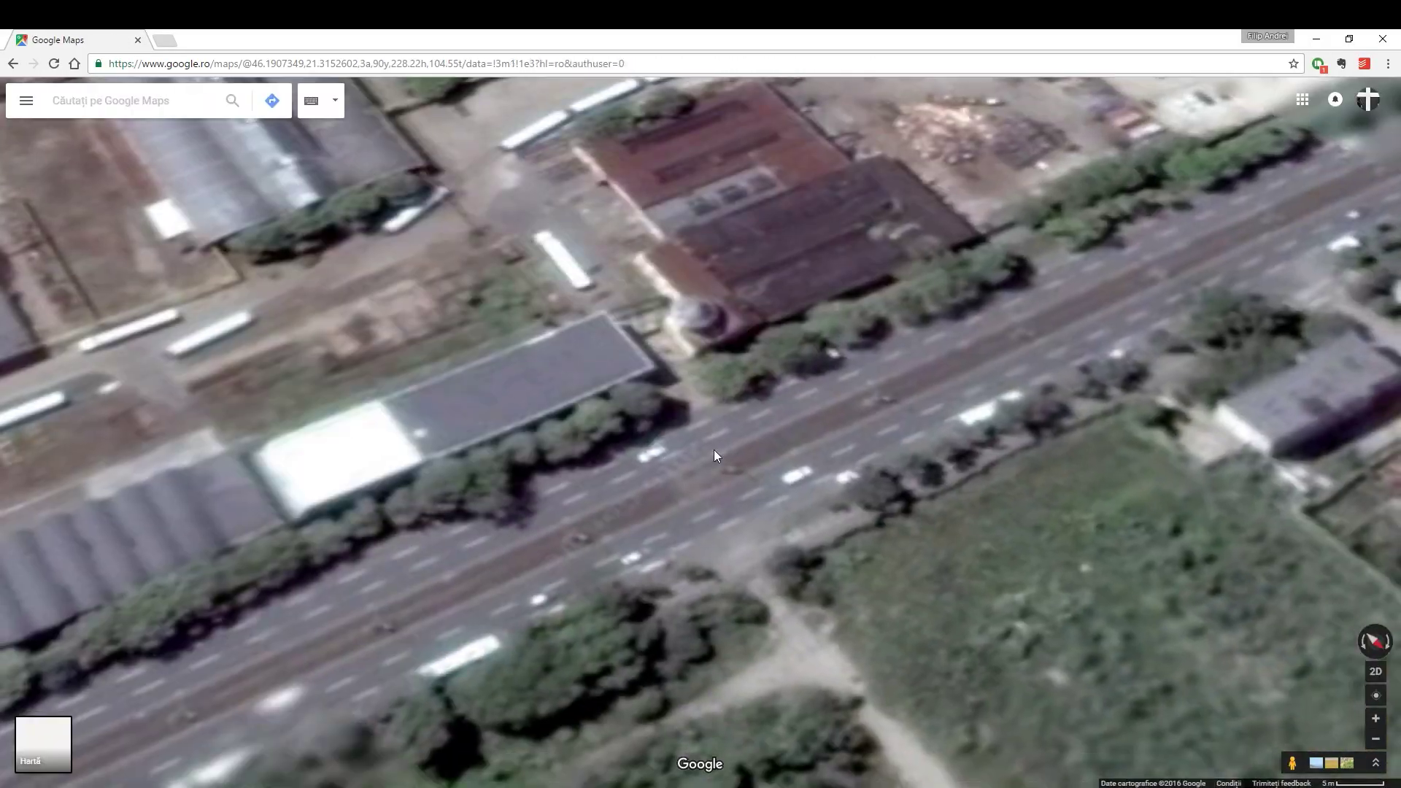
{"action": "scroll", "coordinate": [727, 443], "scroll_direction": "down", "scroll_amount": 10}
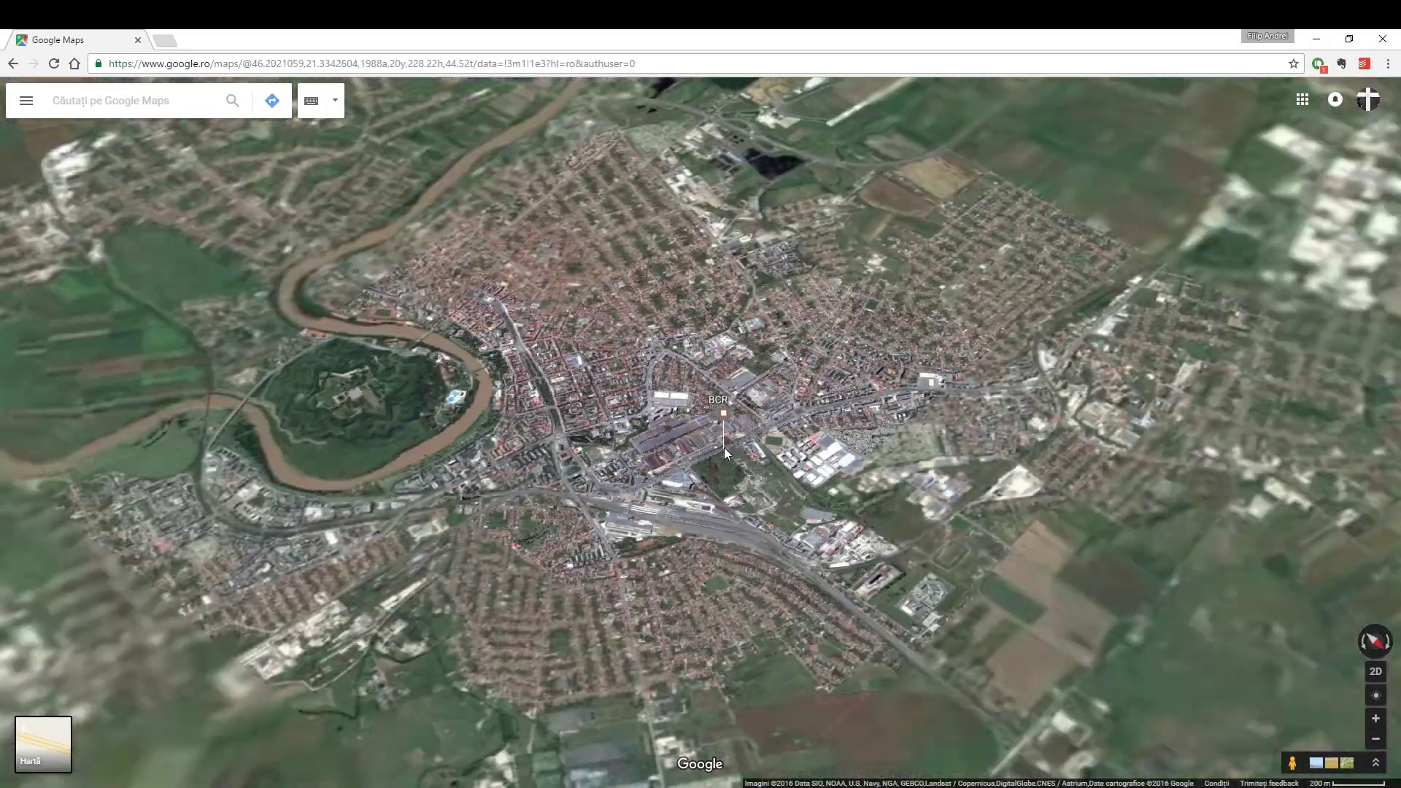
{"action": "scroll", "coordinate": [722, 448], "scroll_direction": "up", "scroll_amount": 10}
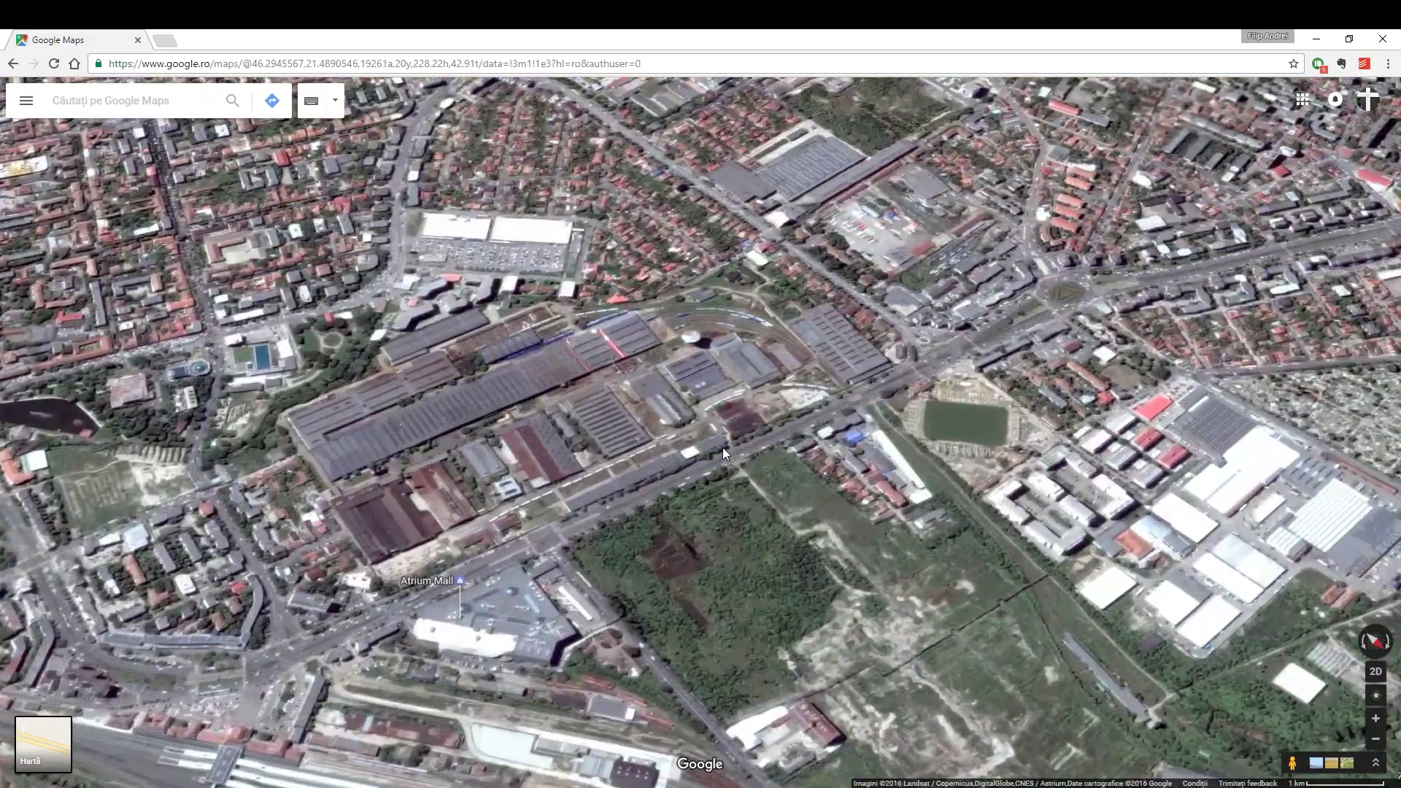
{"action": "scroll", "coordinate": [723, 450], "scroll_direction": "up", "scroll_amount": 6}
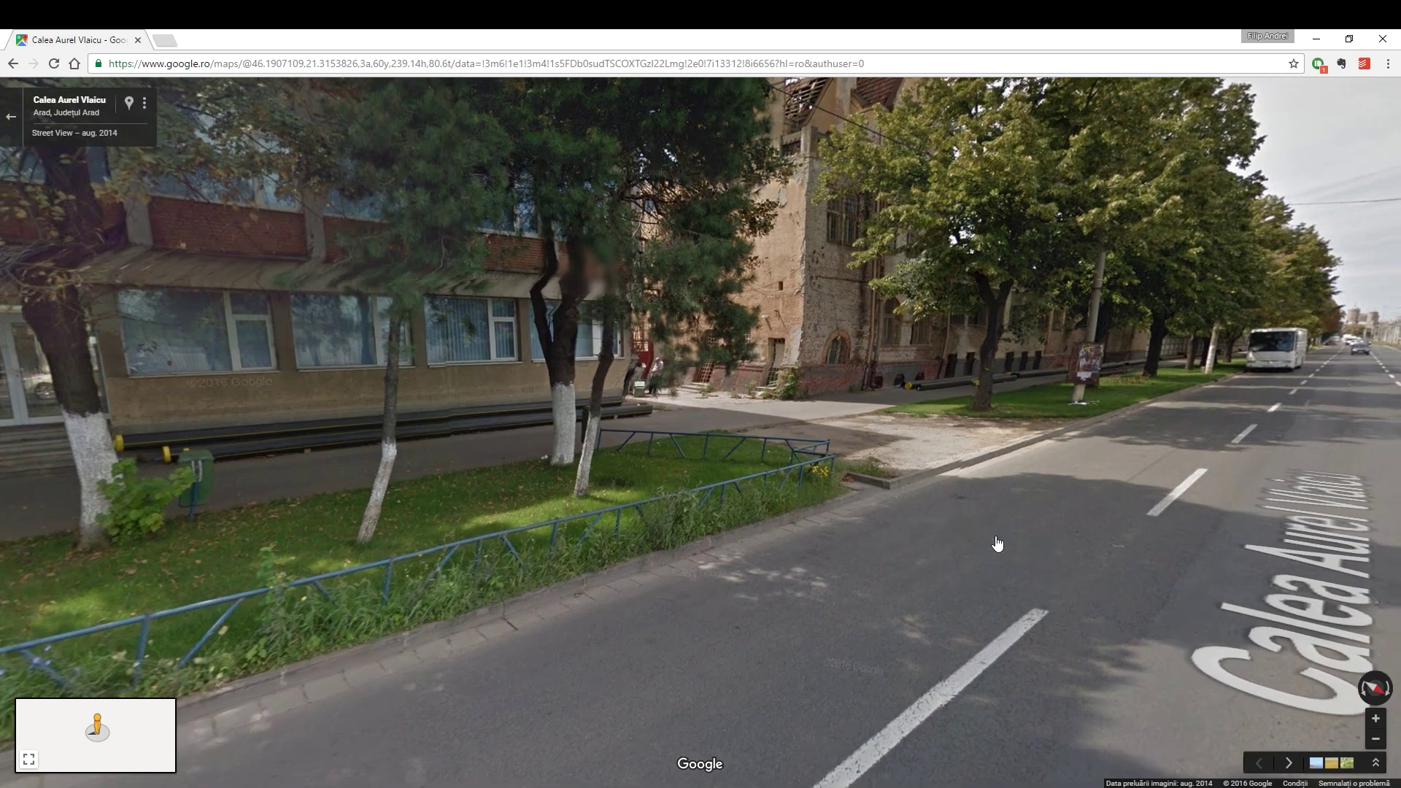
{"action": "left_click", "coordinate": [997, 544]}
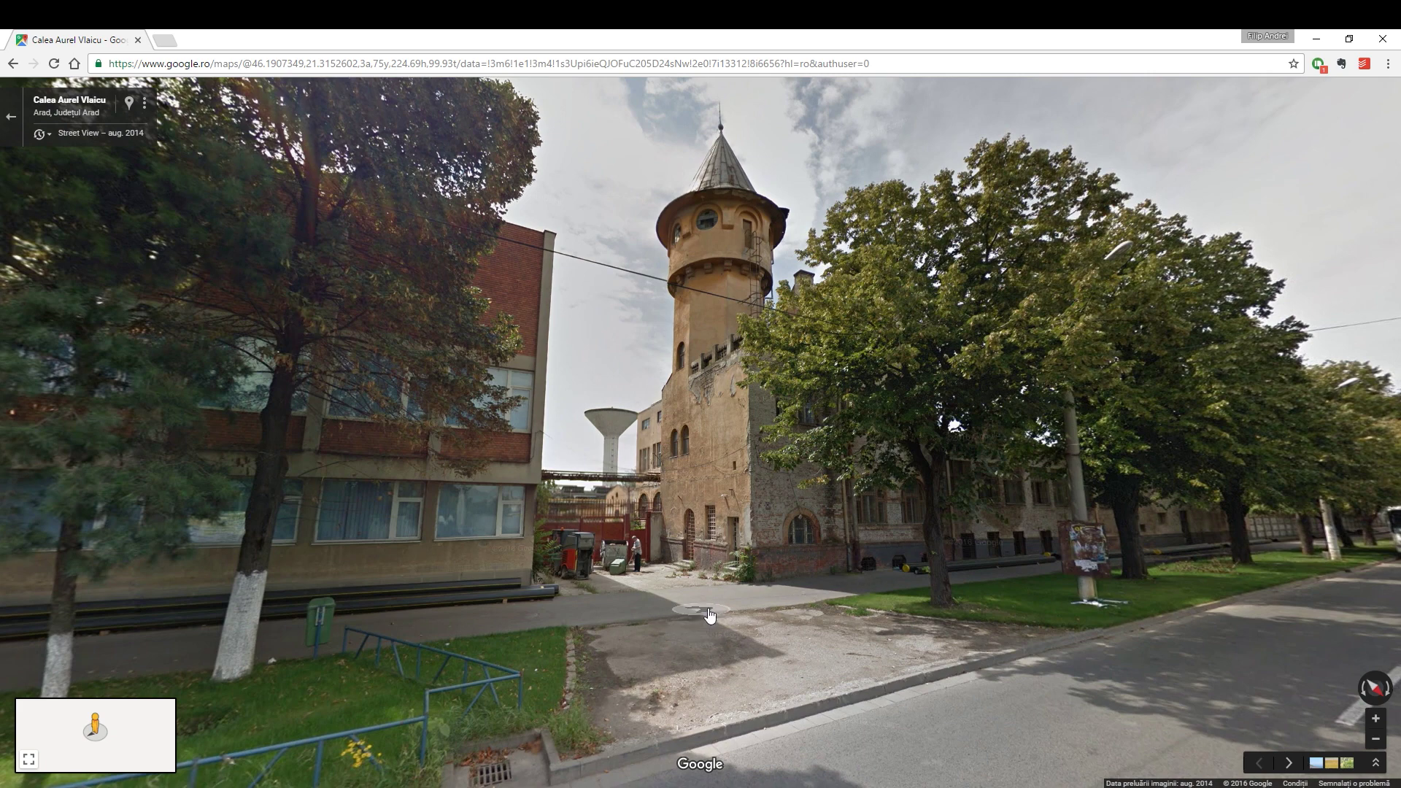
{"action": "left_click_drag", "start_coordinate": [696, 298], "coordinate": [707, 379]}
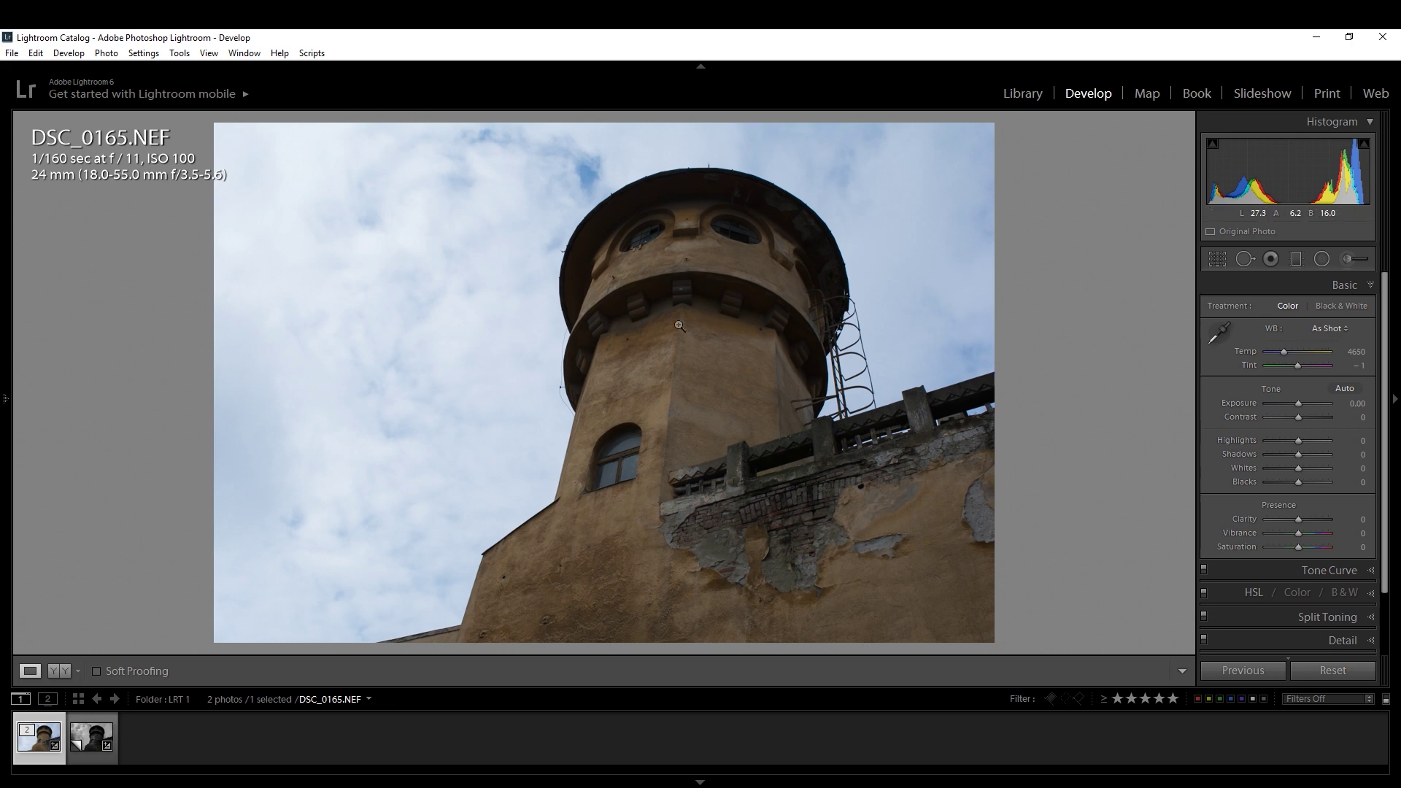
Switch to Lightroom, inspect the tower in the original colour photo, and show the black-and-white Copy 1
{"action": "left_click", "coordinate": [692, 320]}
{"action": "left_click", "coordinate": [637, 292]}
{"action": "left_click", "coordinate": [657, 306]}
{"action": "left_click", "coordinate": [678, 298]}
{"action": "key", "text": "Right"}
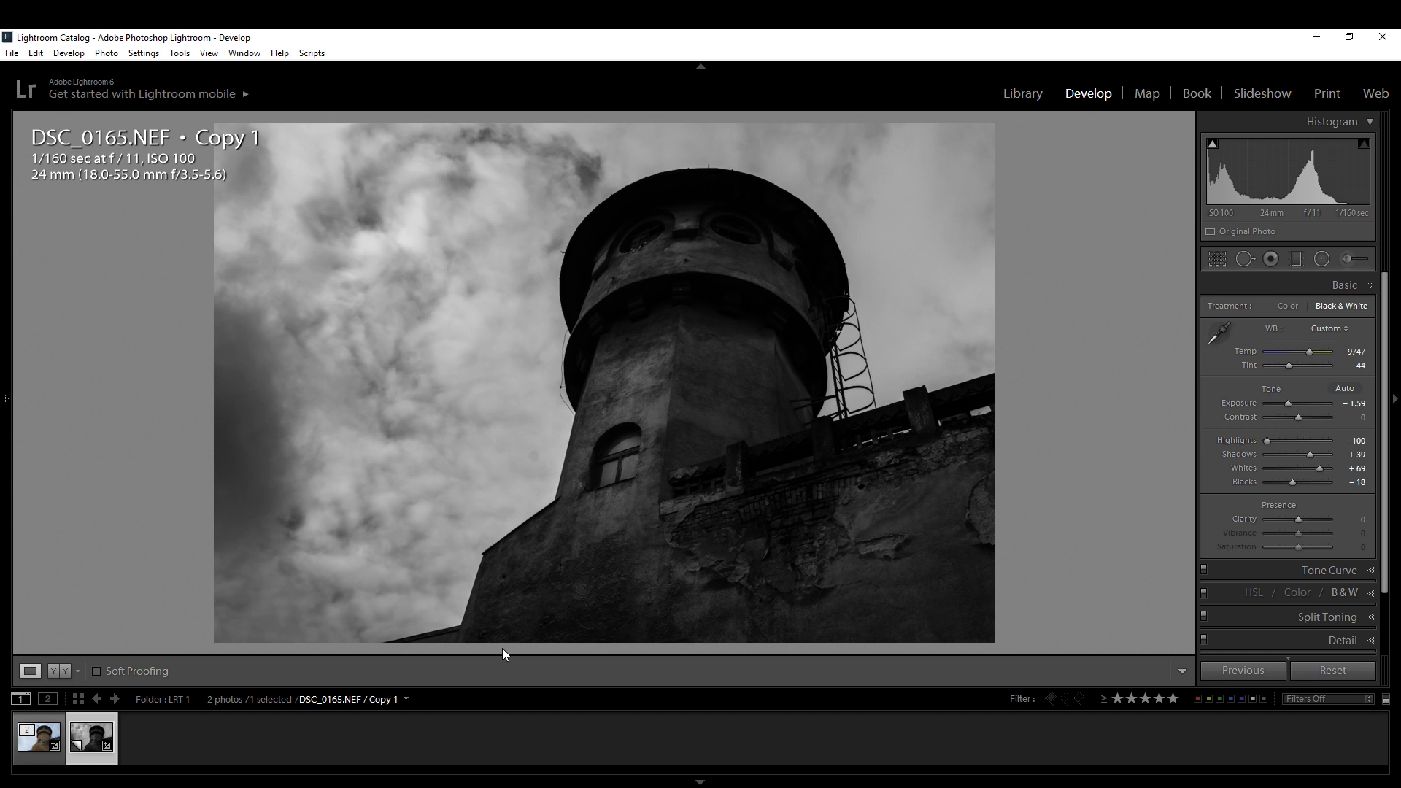
Switch to Google Maps, exit Street View to see the tower site on the satellite map, and return to Lightroom
{"action": "key", "text": "alt+Tab"}
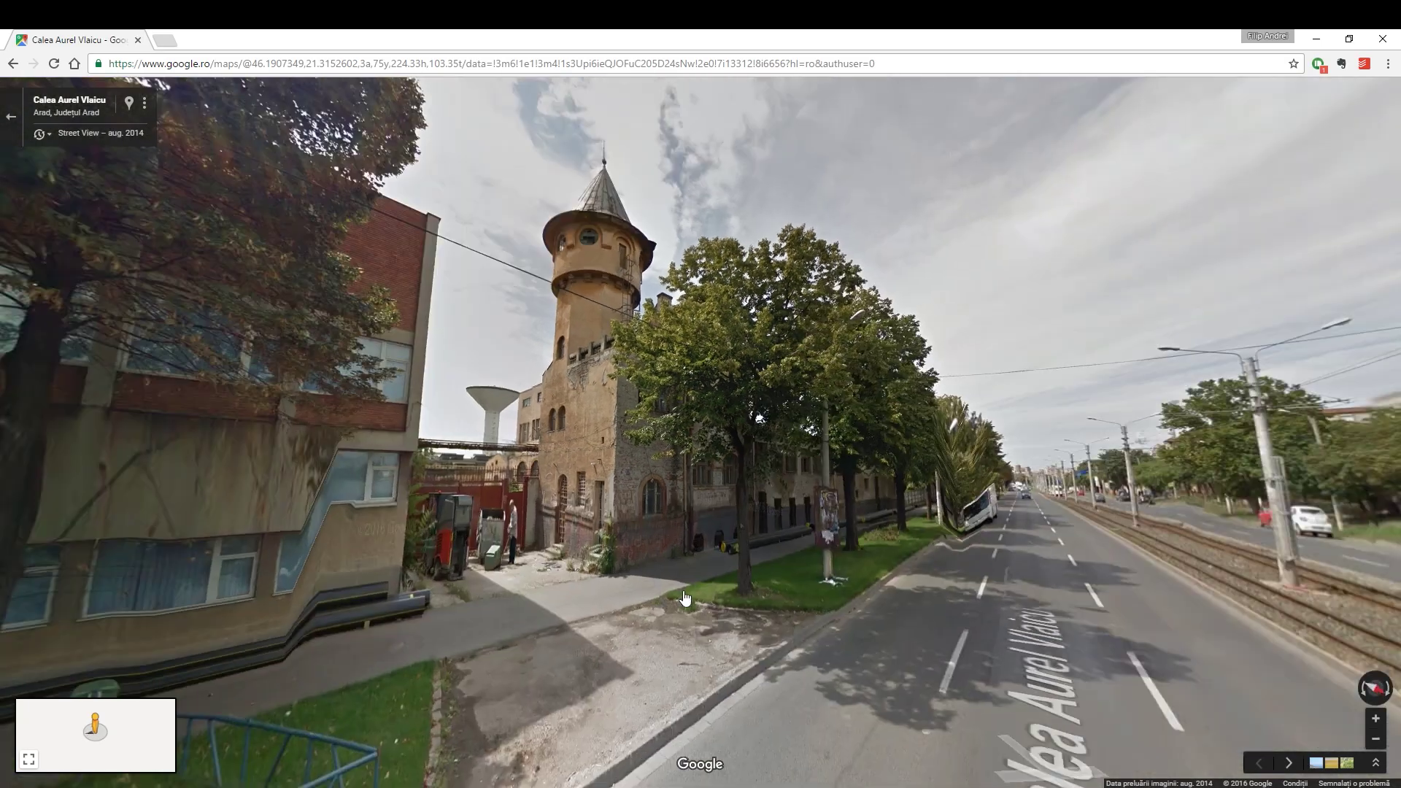
{"action": "key", "text": "Escape"}
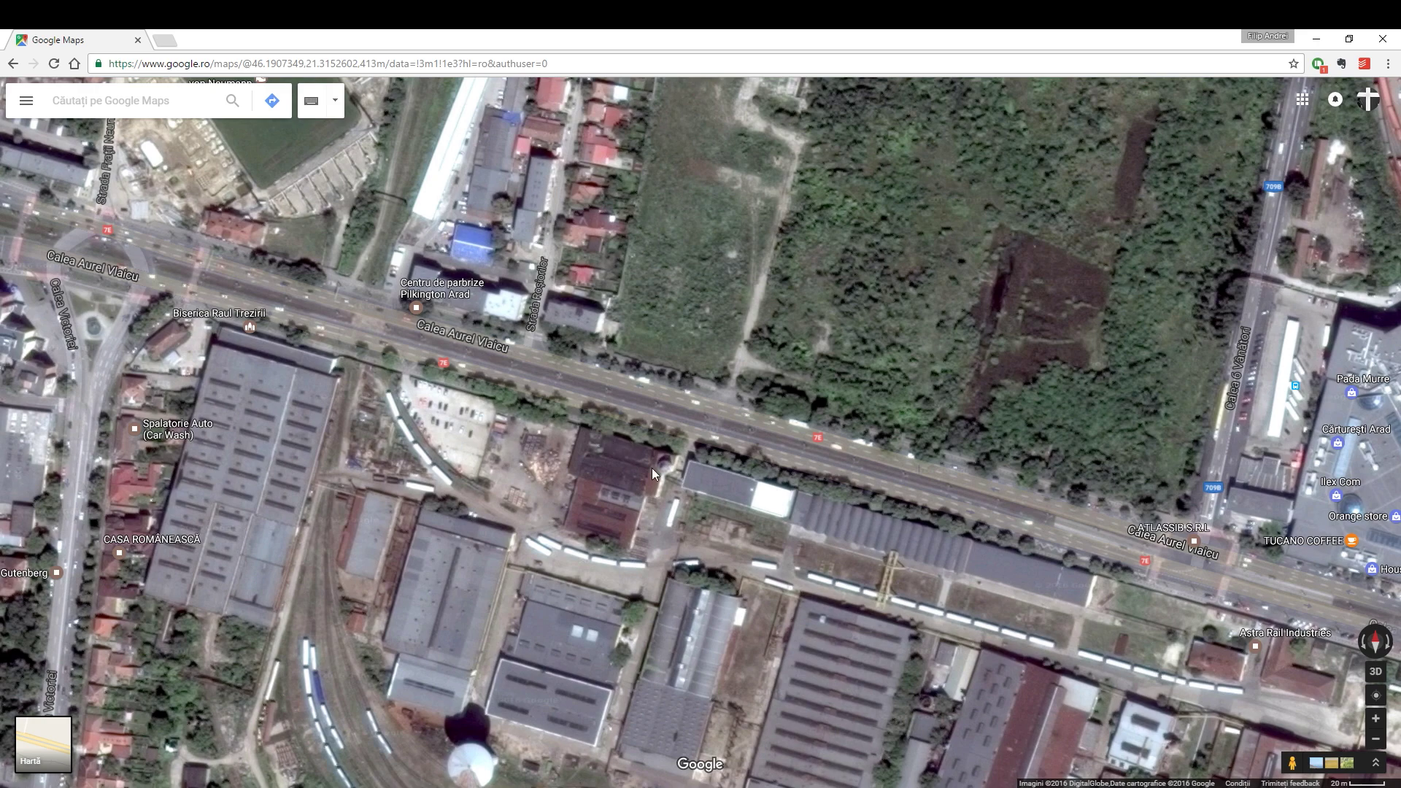
{"action": "key", "text": "alt+Tab"}
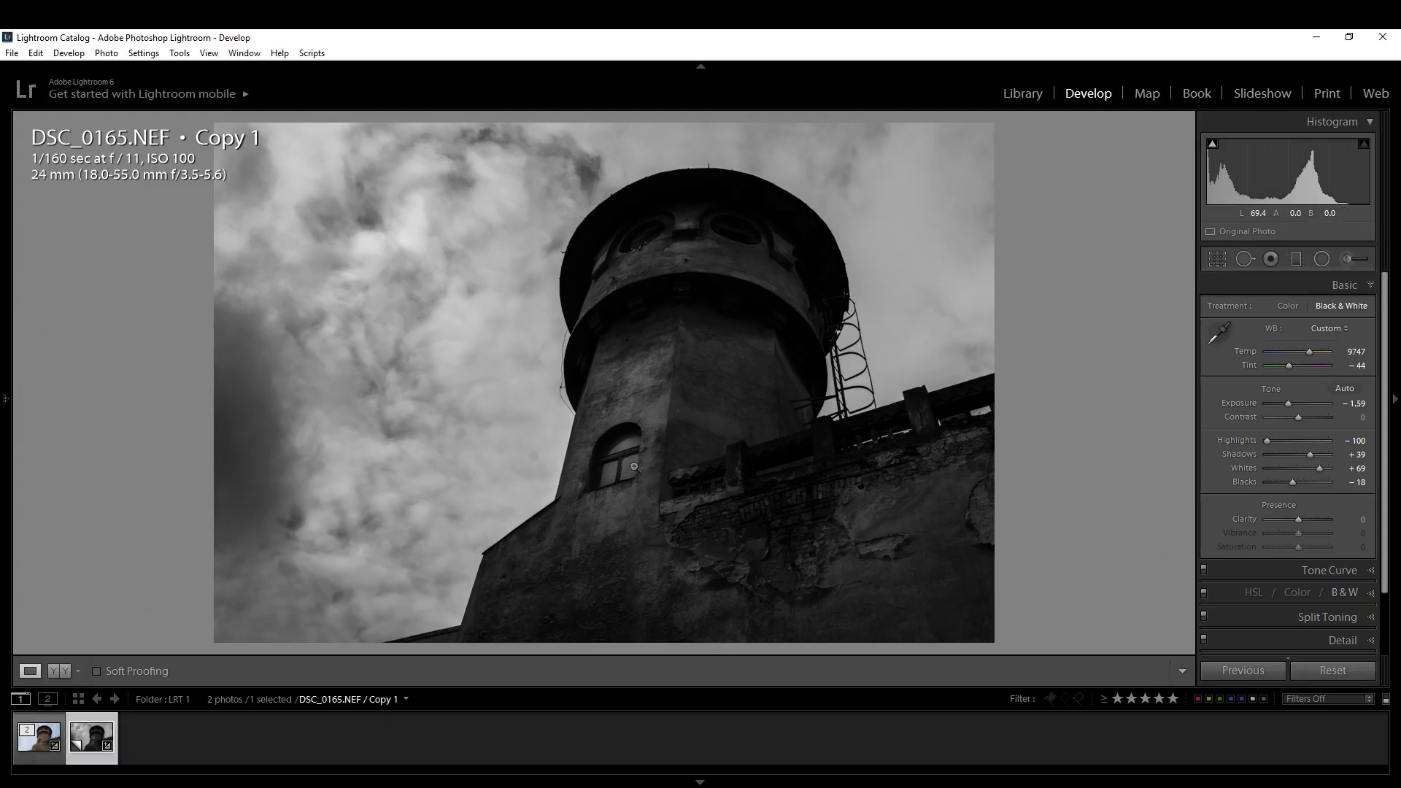
Alternate between the original colour photo and the edited Copy 1 to compare sky and tower tones
{"action": "key", "text": "Left"}
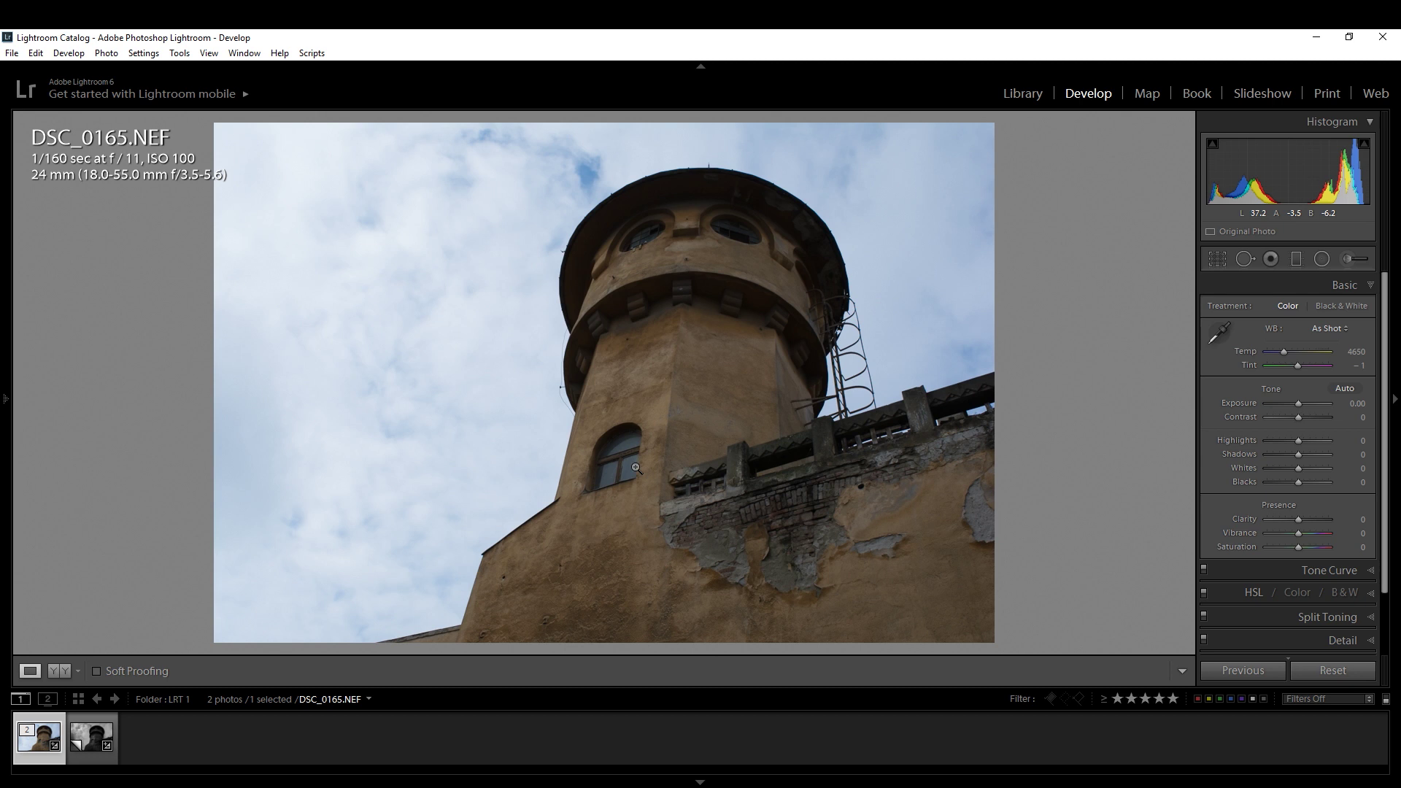
{"action": "key", "text": "Right"}
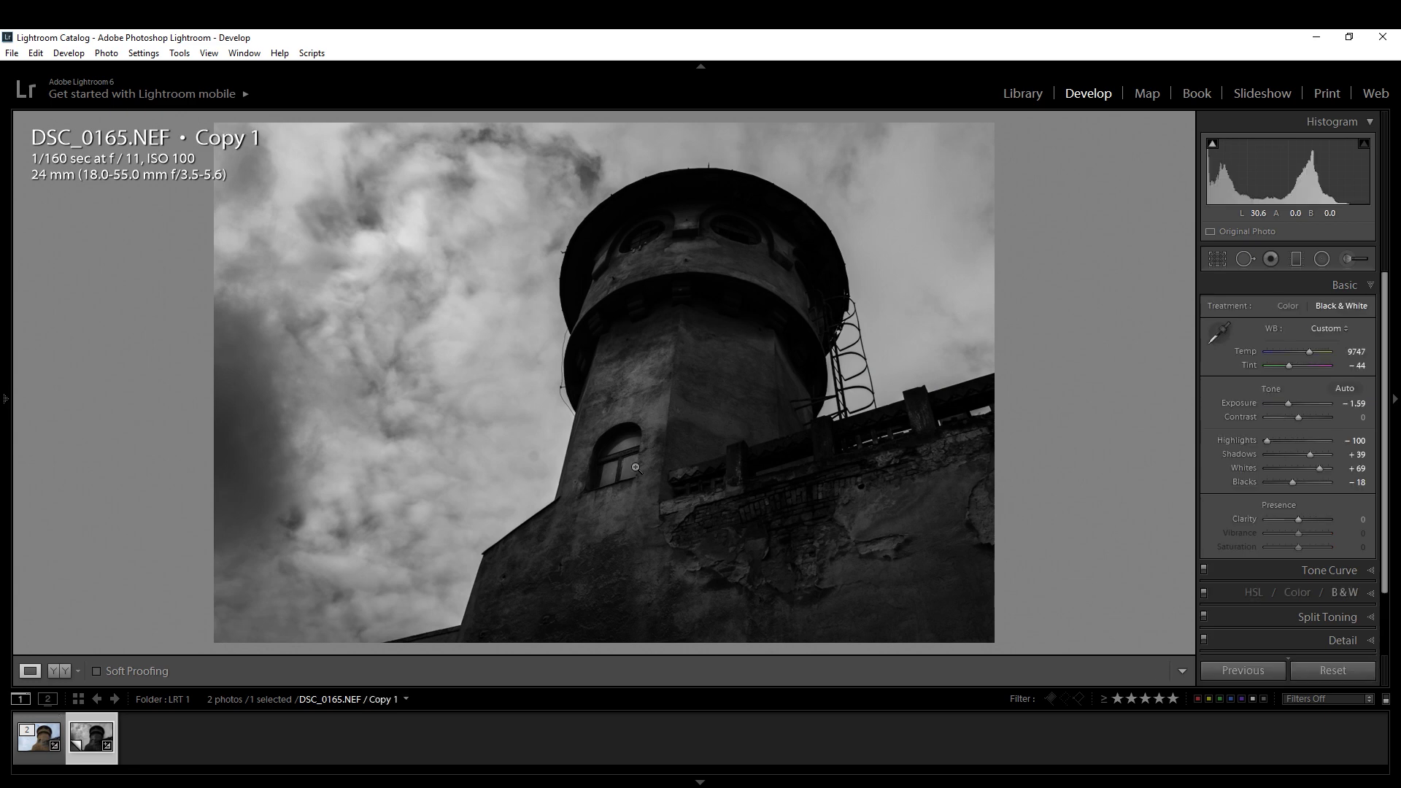
{"action": "key", "text": "Left"}
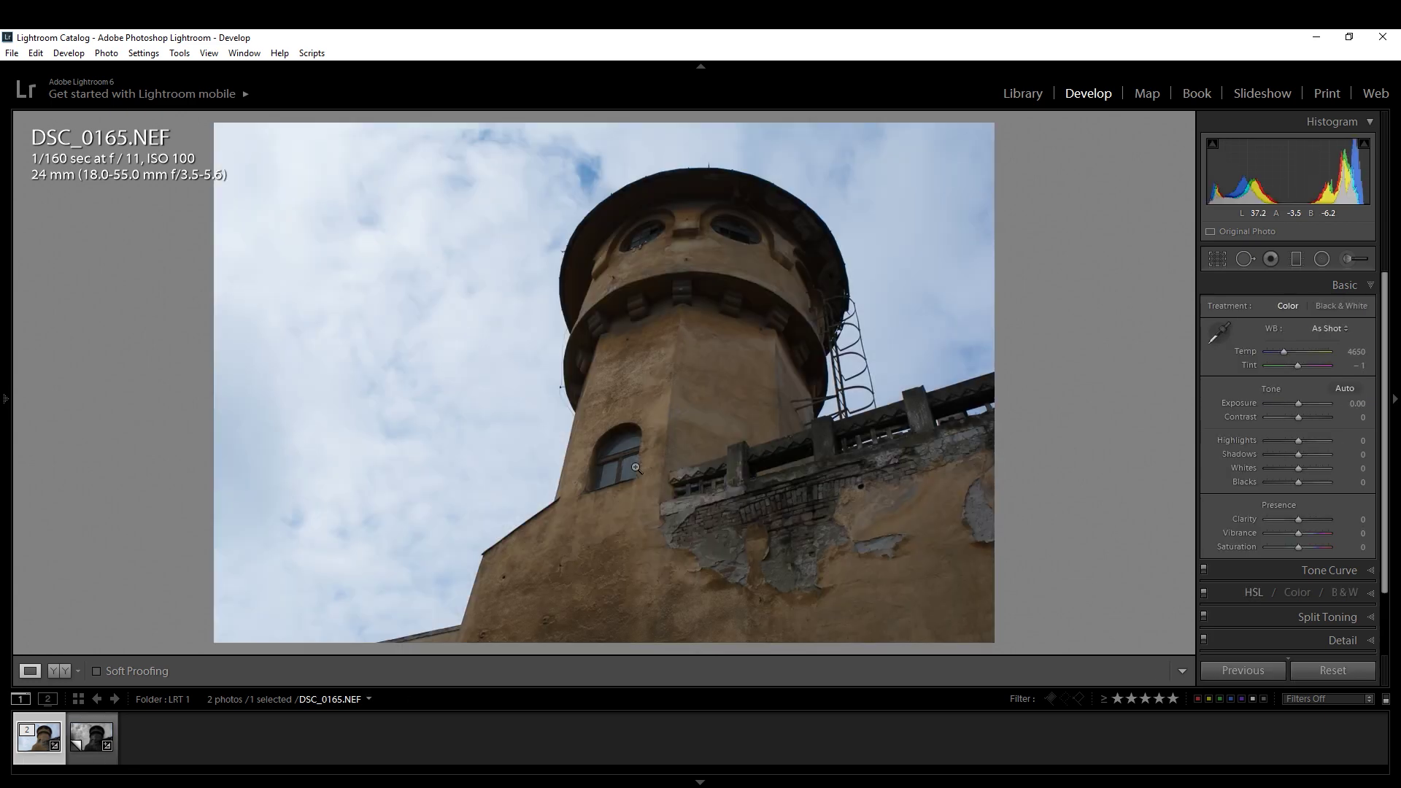
{"action": "key", "text": "Right"}
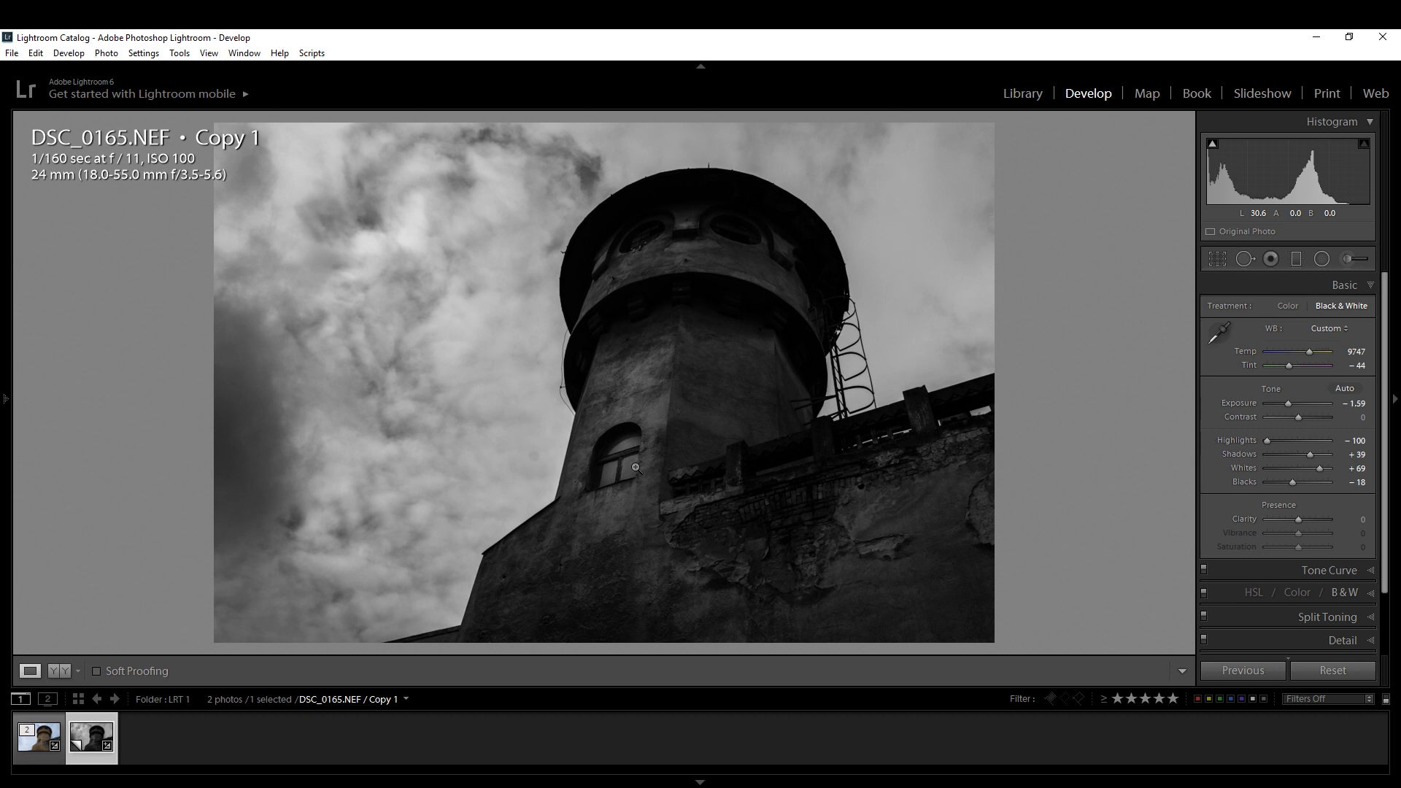
Create a new virtual copy of the original colour photo DSC_0165.NEF
{"action": "left_click", "coordinate": [39, 737]}
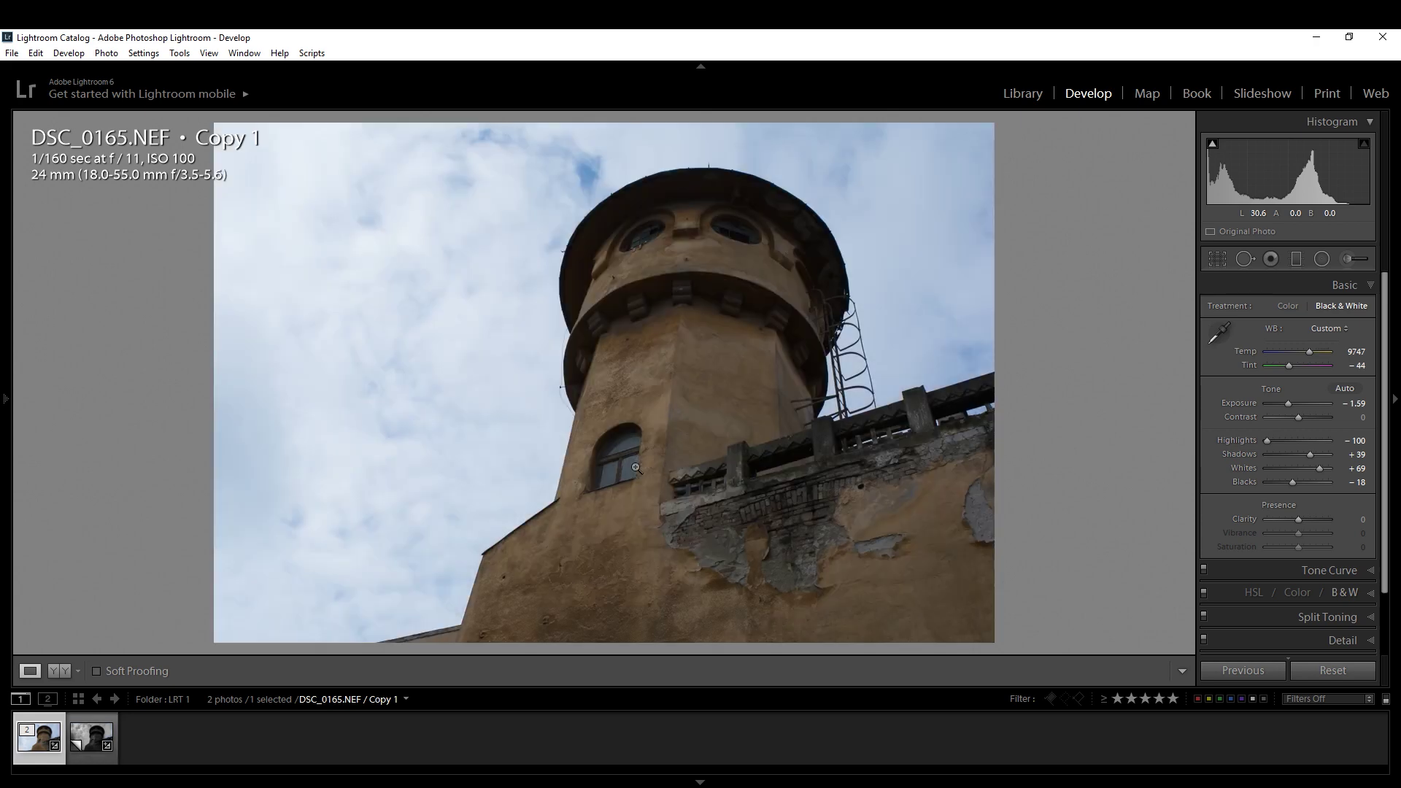
{"action": "right_click", "coordinate": [40, 739]}
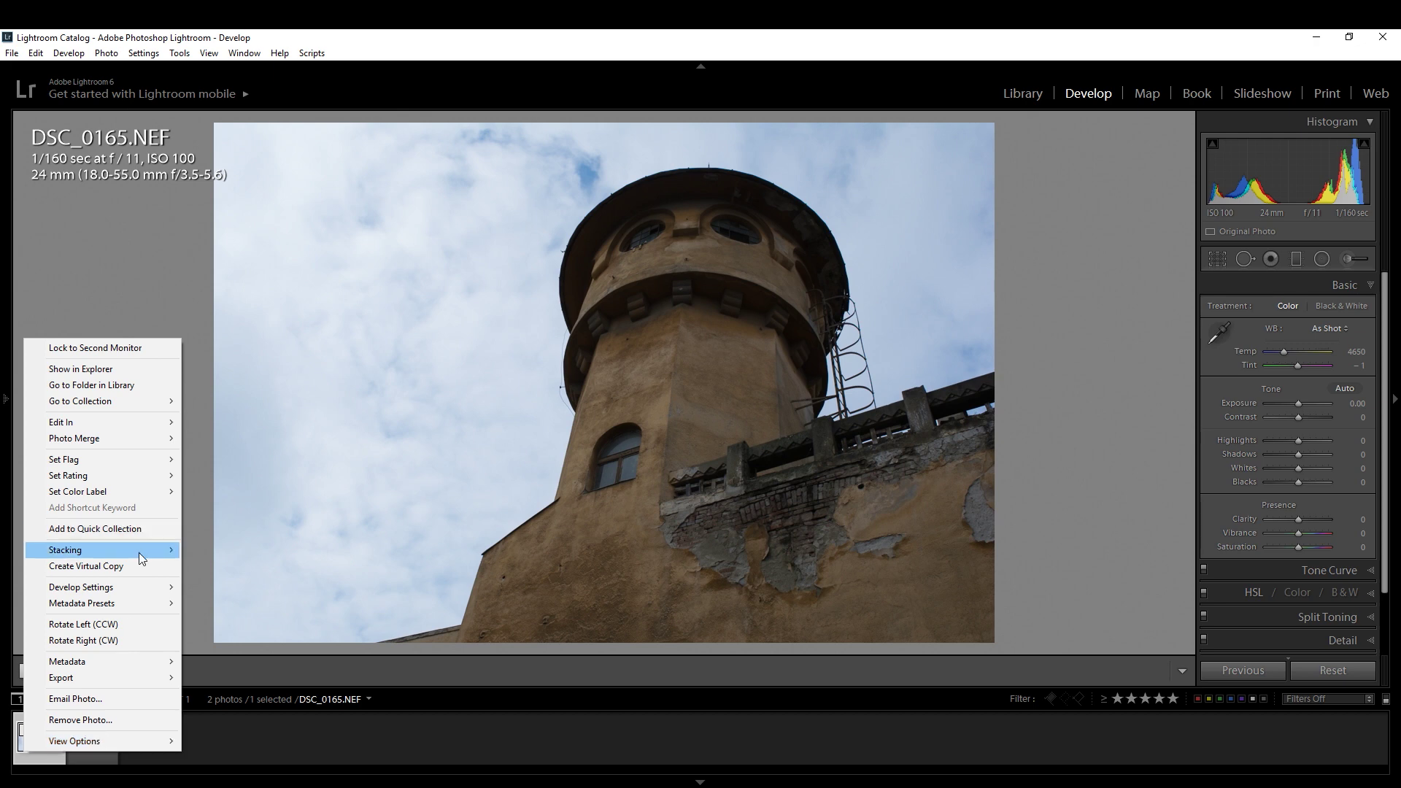
{"action": "left_click", "coordinate": [124, 567]}
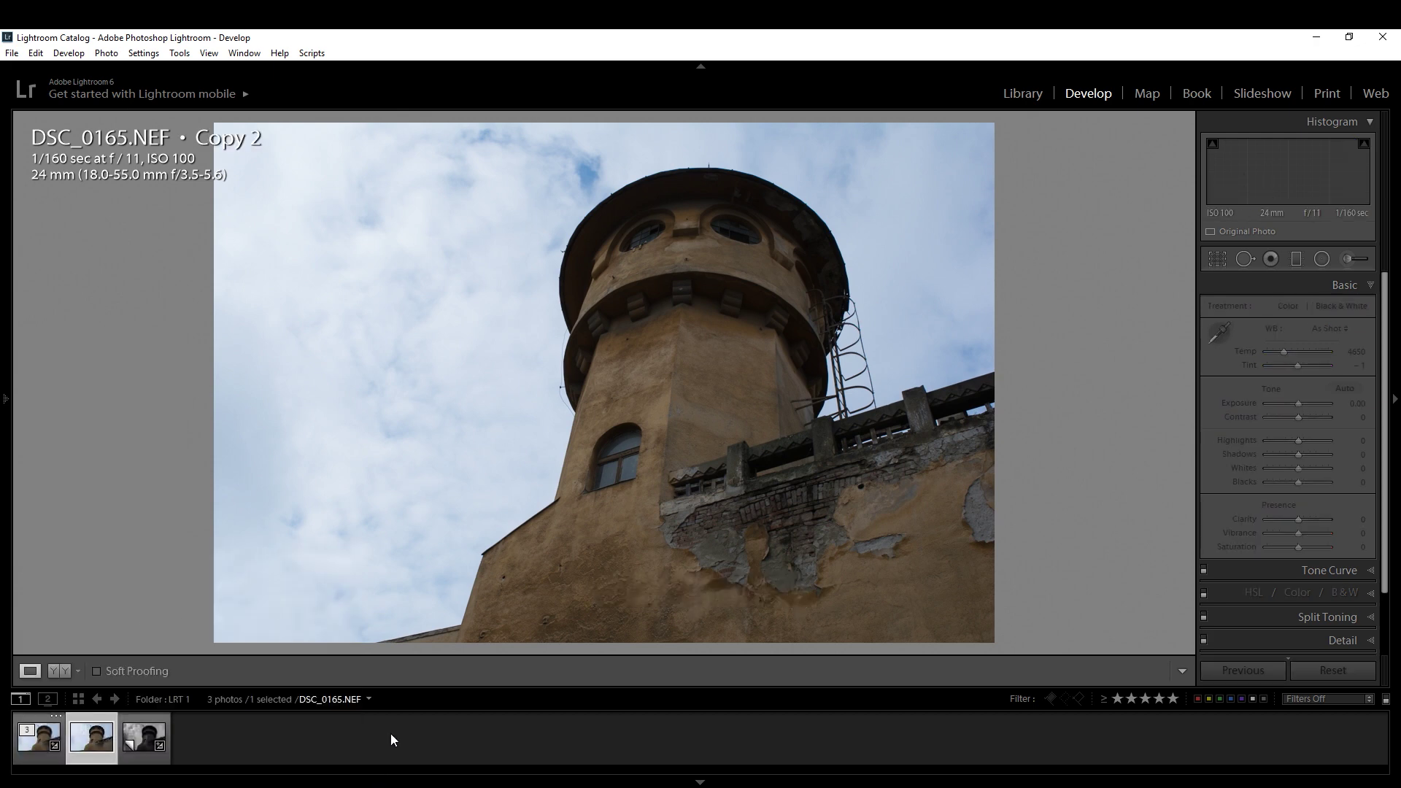
Enable lens profile corrections for the new virtual copy, leaving chromatic aberration removal off
{"action": "scroll", "coordinate": [1302, 613], "scroll_direction": "down", "scroll_amount": 2}
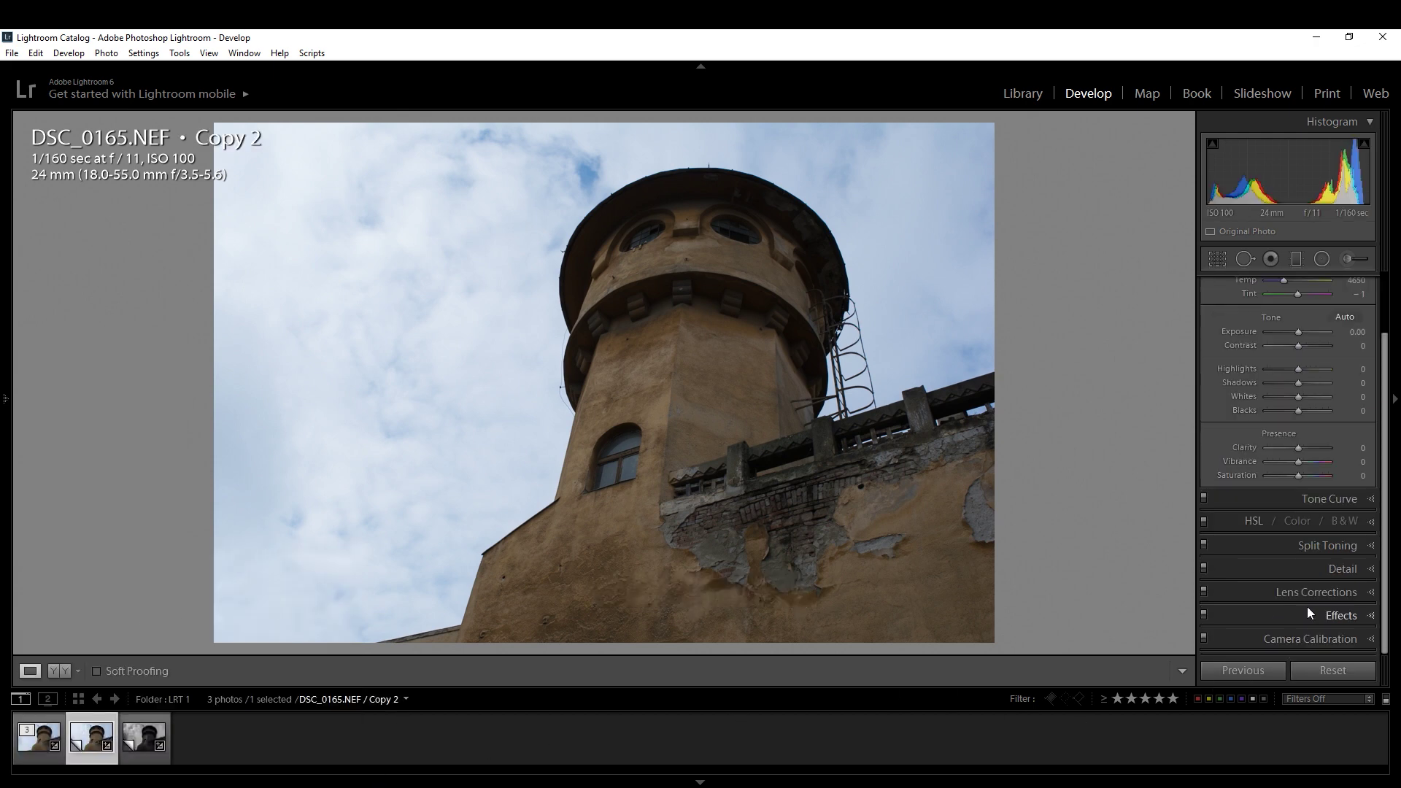
{"action": "left_click", "coordinate": [1306, 594]}
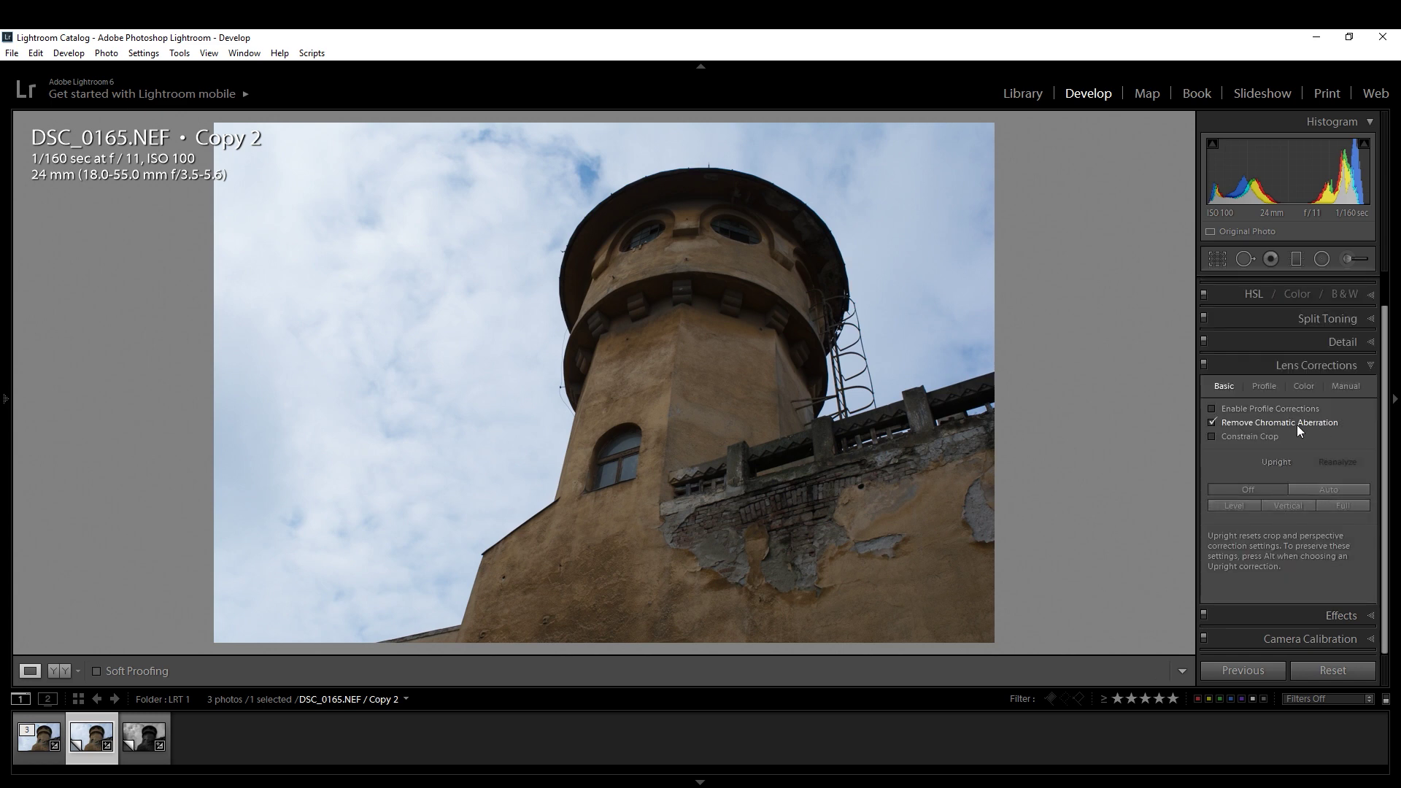
{"action": "left_click", "coordinate": [1298, 409]}
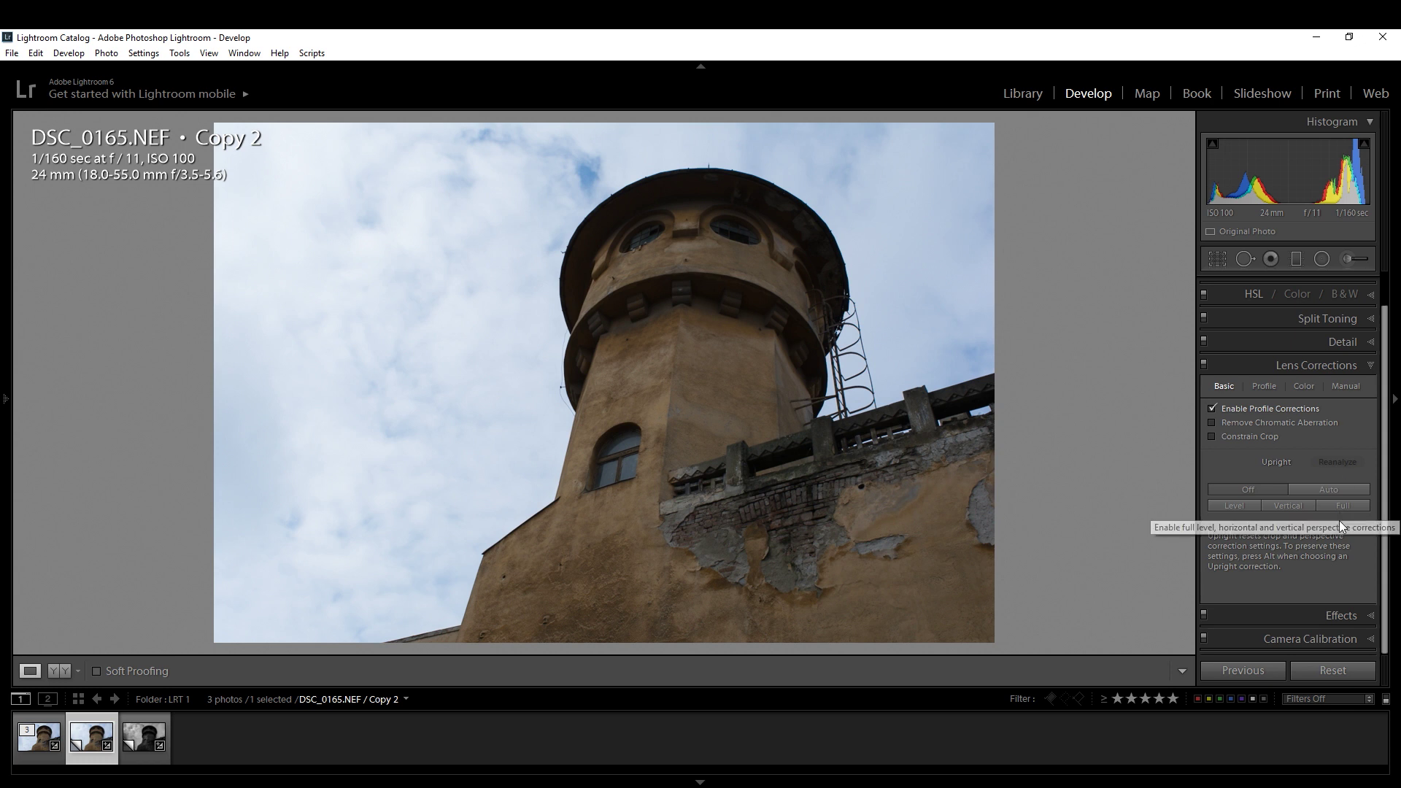
{"action": "scroll", "coordinate": [1350, 467], "scroll_direction": "up", "scroll_amount": 1}
{"action": "left_click", "coordinate": [1360, 403]}
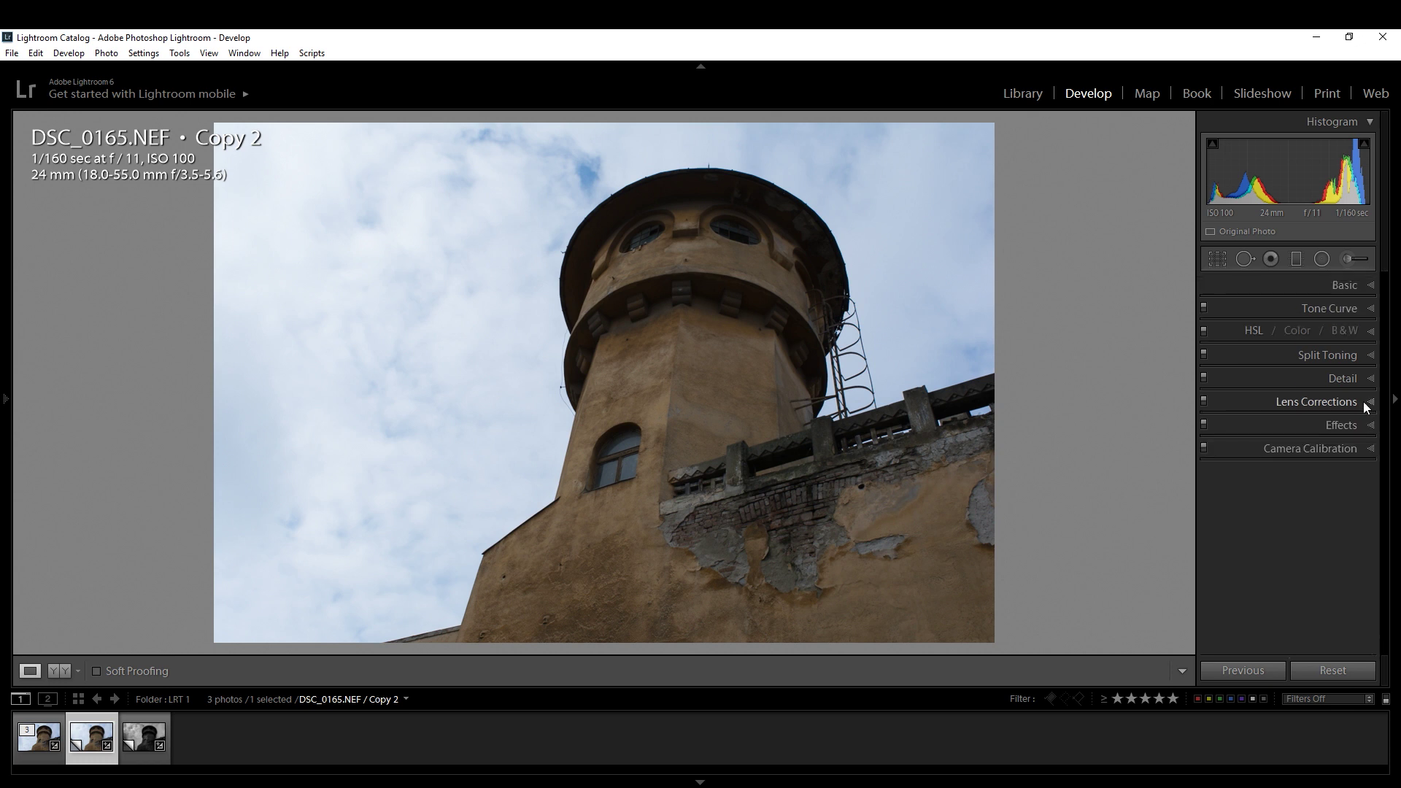
Convert Copy 2 to the Black & White treatment and set its exposure to -1.00
{"action": "left_click", "coordinate": [1346, 291]}
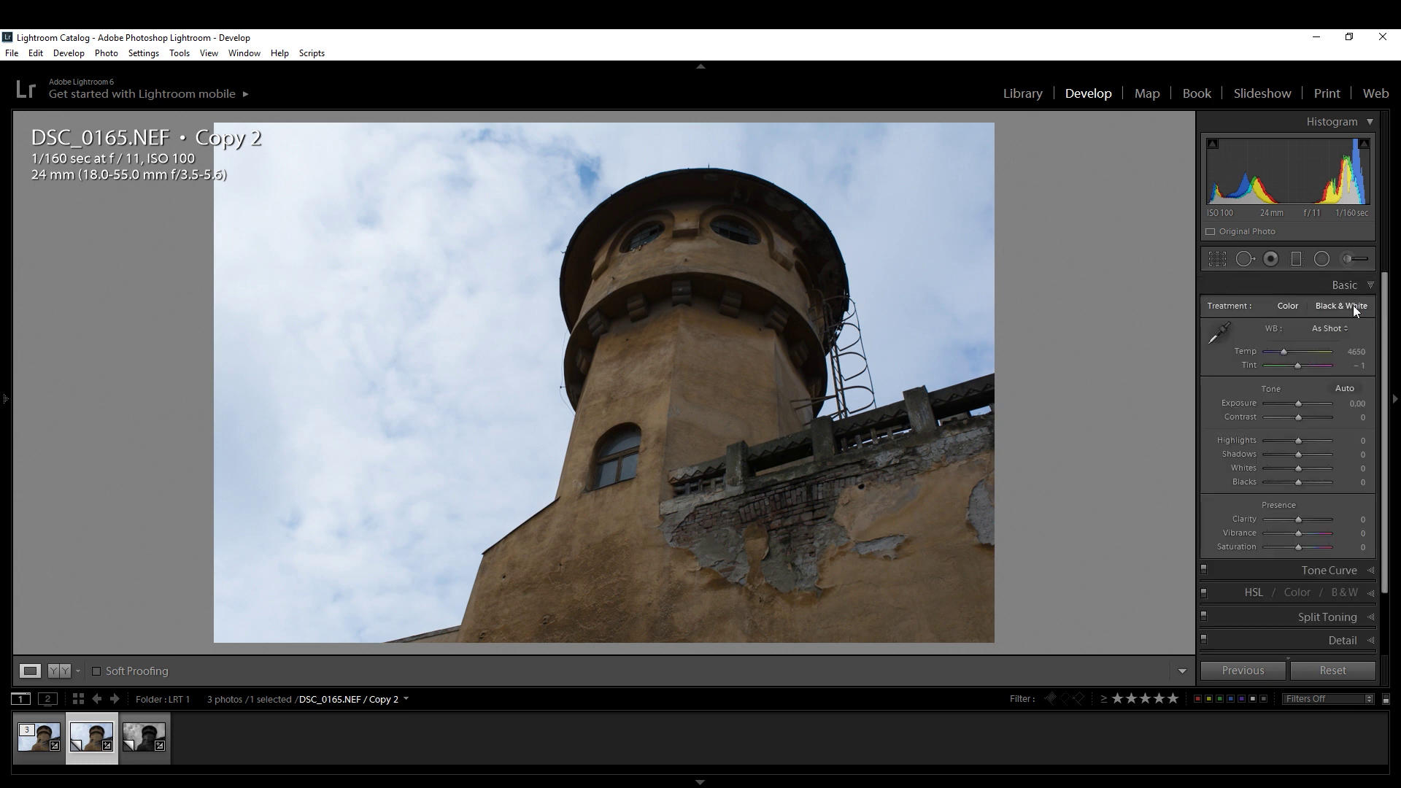
{"action": "left_click", "coordinate": [1353, 305]}
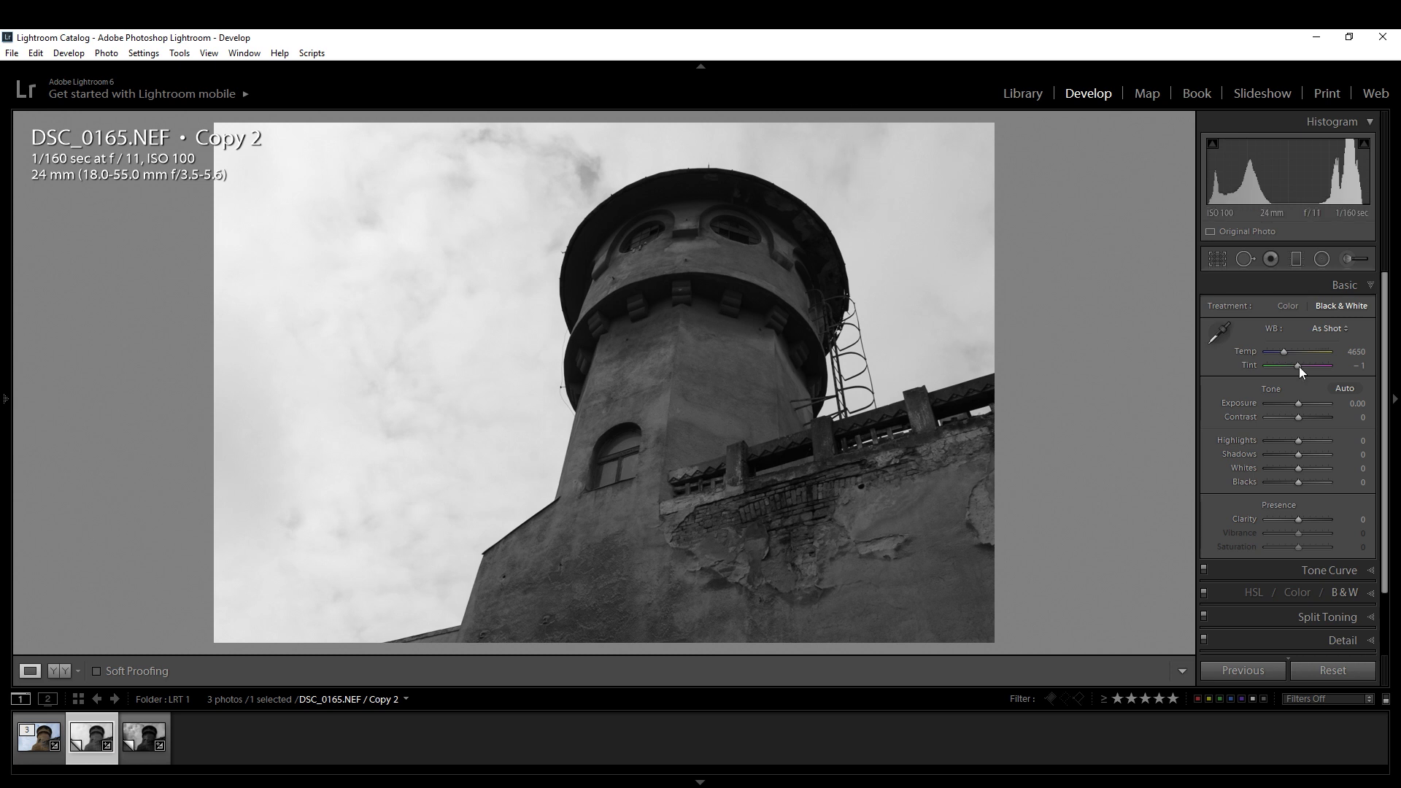
{"action": "mouse_move", "coordinate": [1298, 406]}
{"action": "left_mouse_down"}
{"action": "mouse_move", "coordinate": [1328, 400]}
{"action": "mouse_move", "coordinate": [1291, 403]}
{"action": "left_mouse_up"}
{"action": "left_click", "coordinate": [1346, 403]}
{"action": "type", "text": "- "}
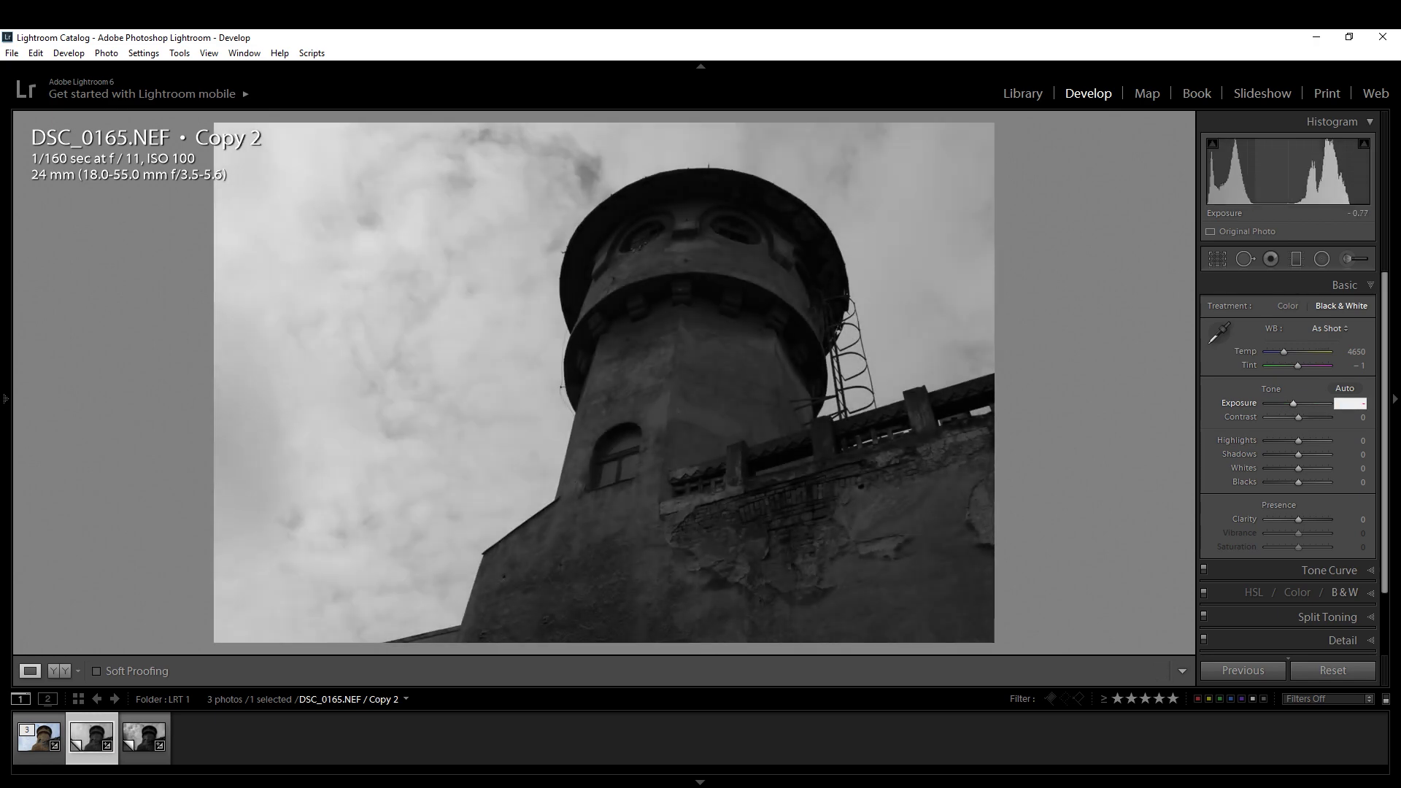
{"action": "type", "text": "1"}
{"action": "key", "text": "Return"}
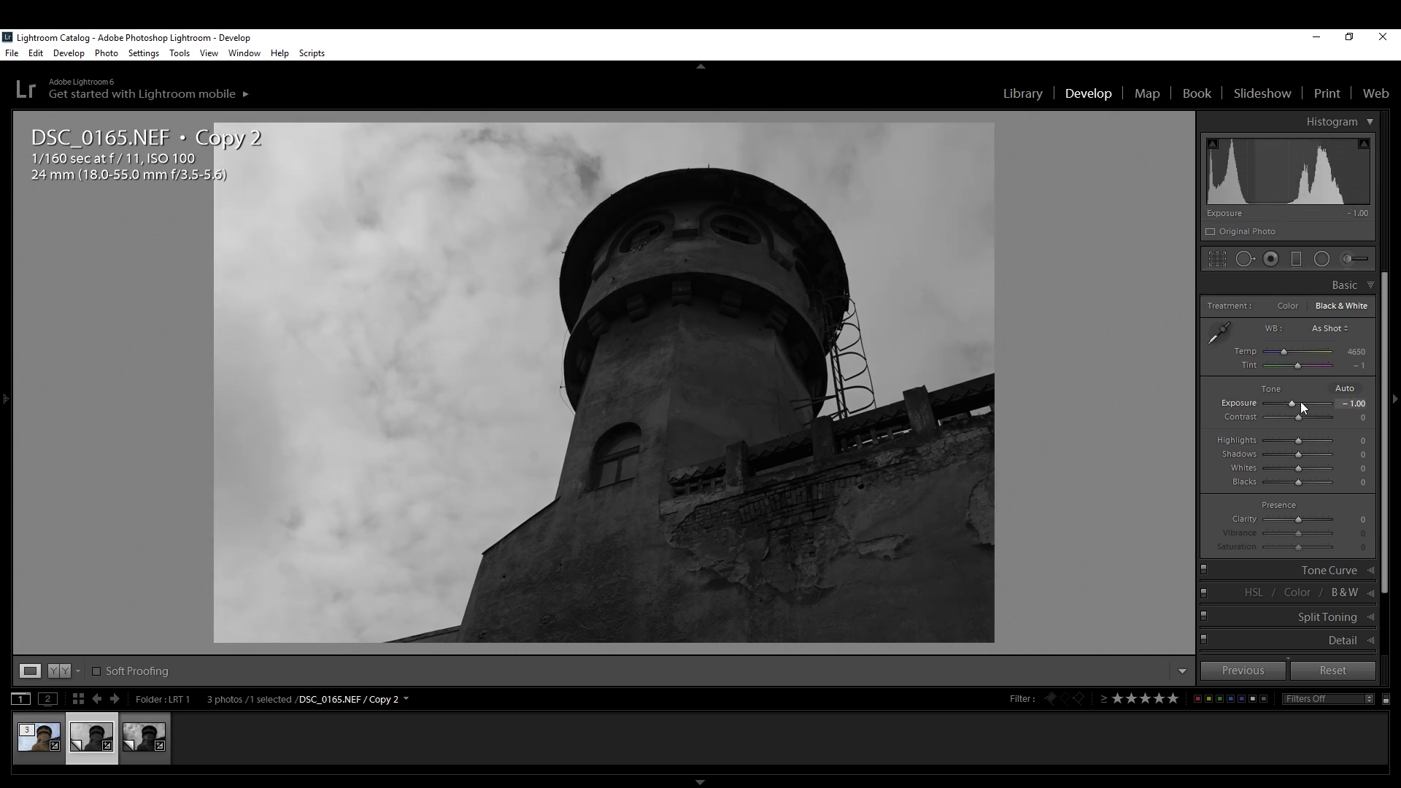
{"action": "key", "text": "minus"}
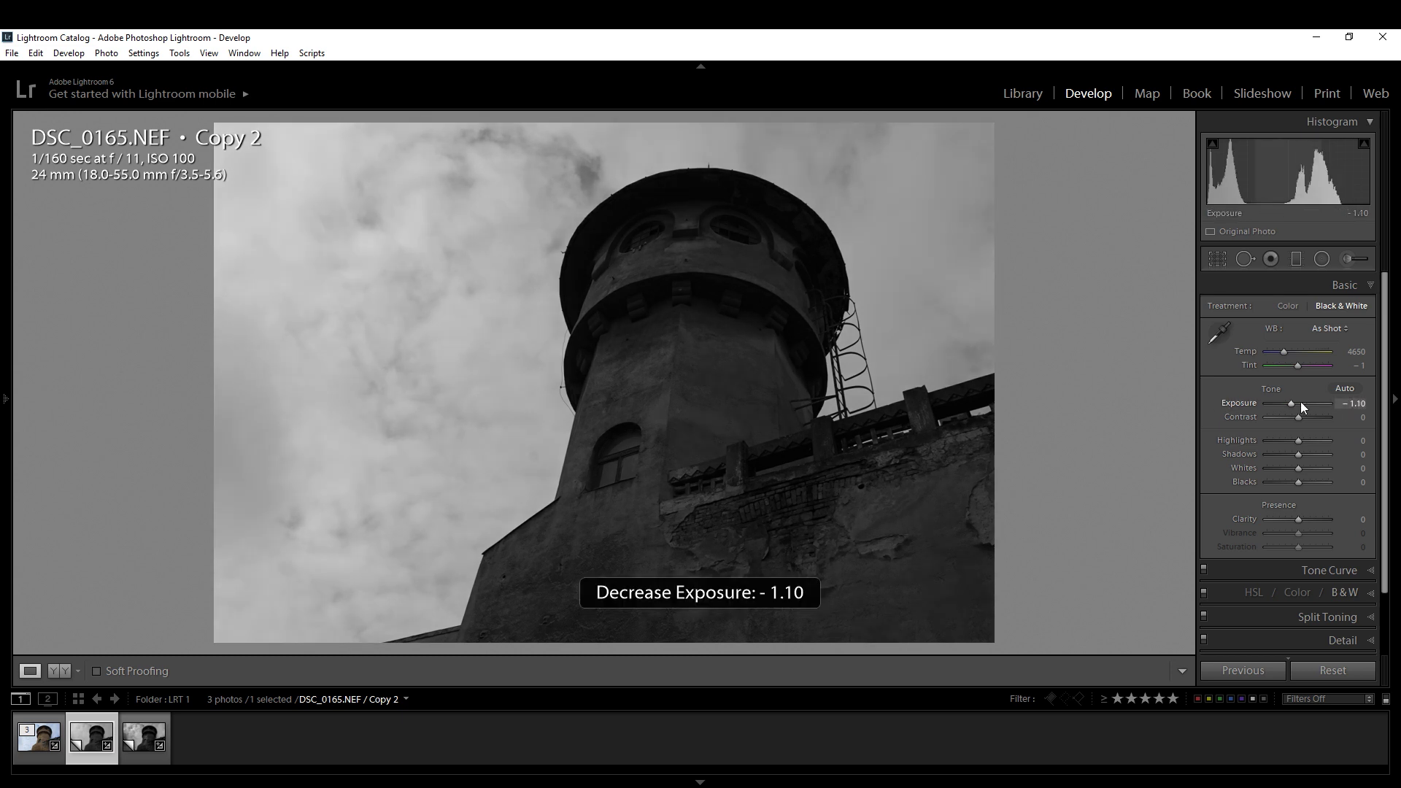
{"action": "left_click", "coordinate": [1351, 400]}
{"action": "key", "text": "BackSpace"}
{"action": "type", "text": "-1"}
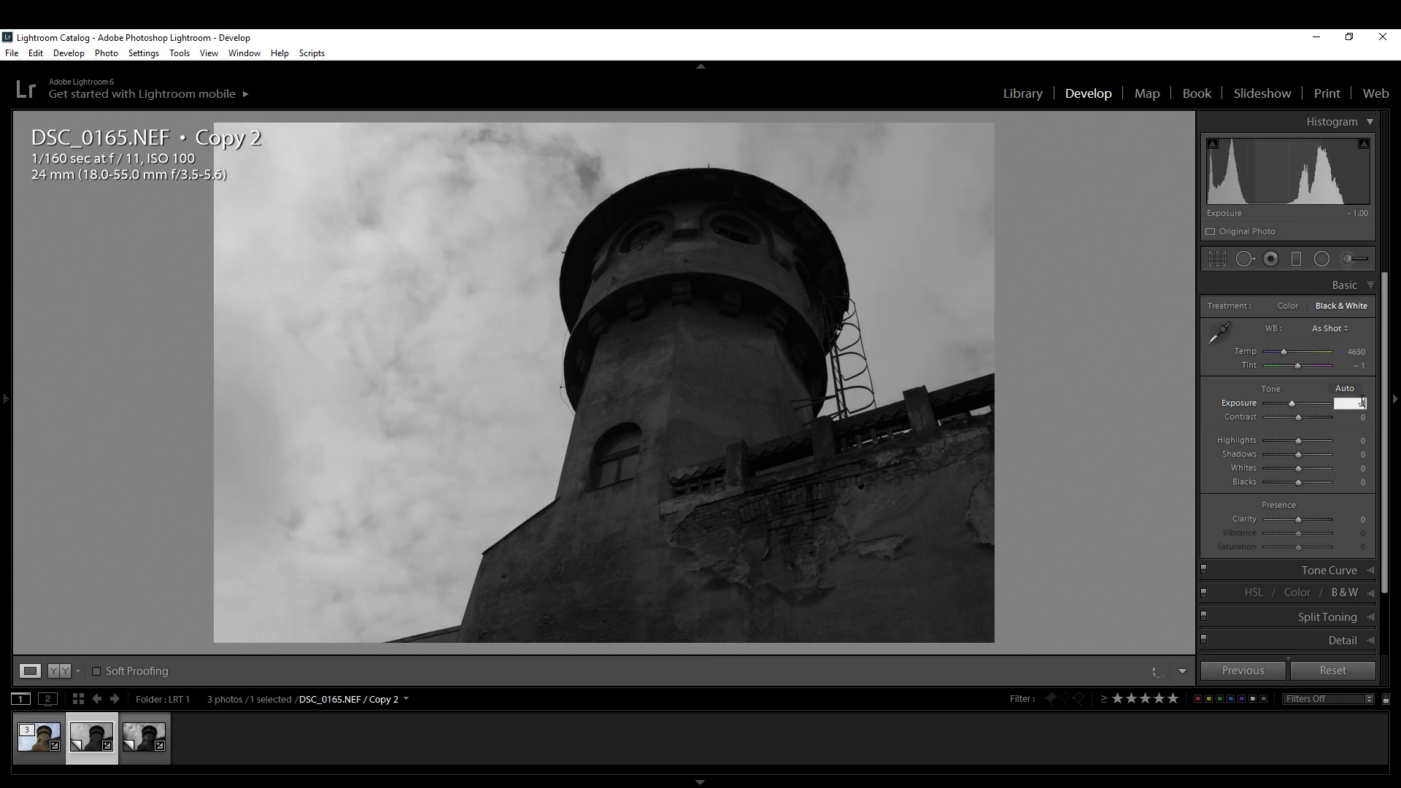
{"action": "key", "text": "Return"}
Lower the exposure to -1.59 and raise the contrast to +41
{"action": "left_click_drag", "start_coordinate": [1291, 401], "coordinate": [1286, 404]}
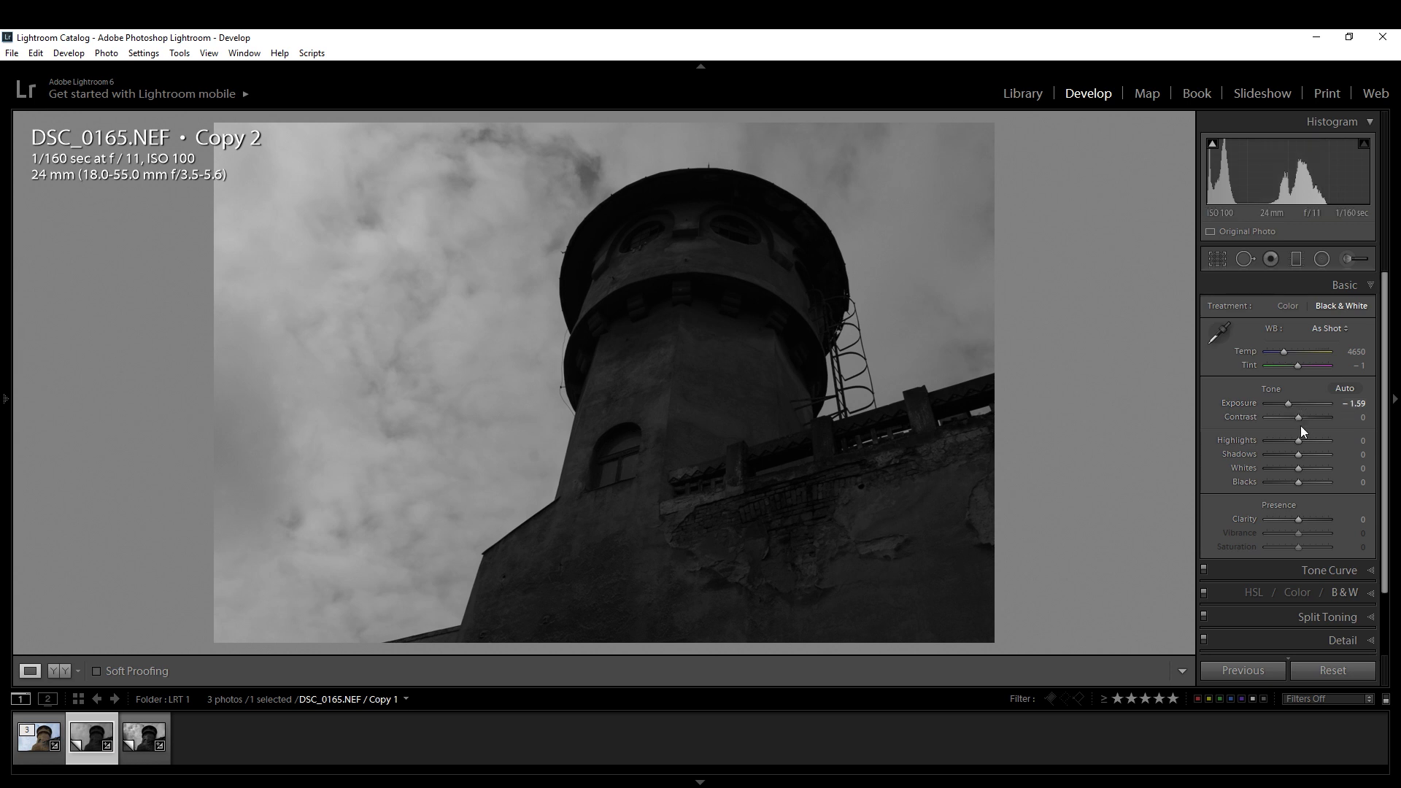
{"action": "left_click", "coordinate": [1305, 421]}
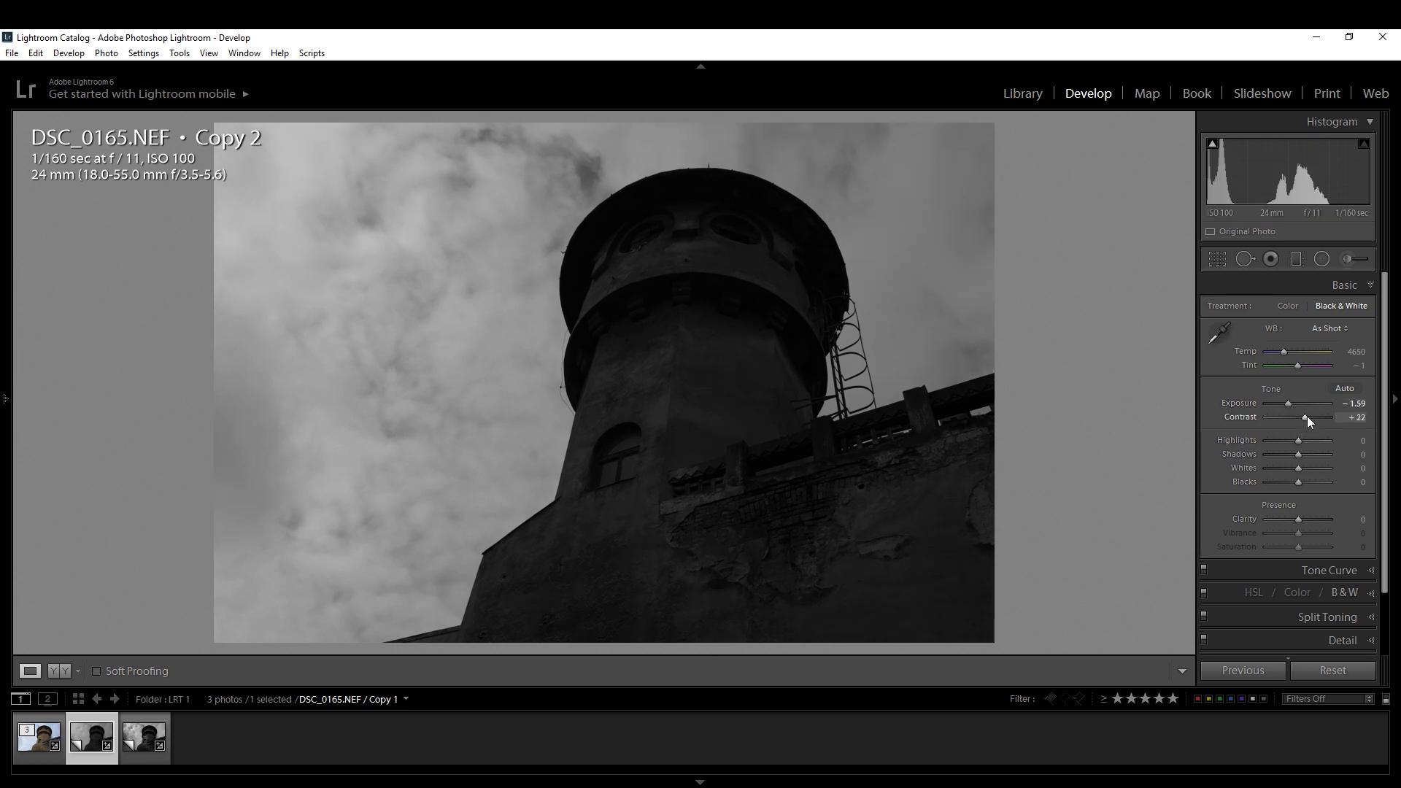
{"action": "left_click", "coordinate": [1312, 417]}
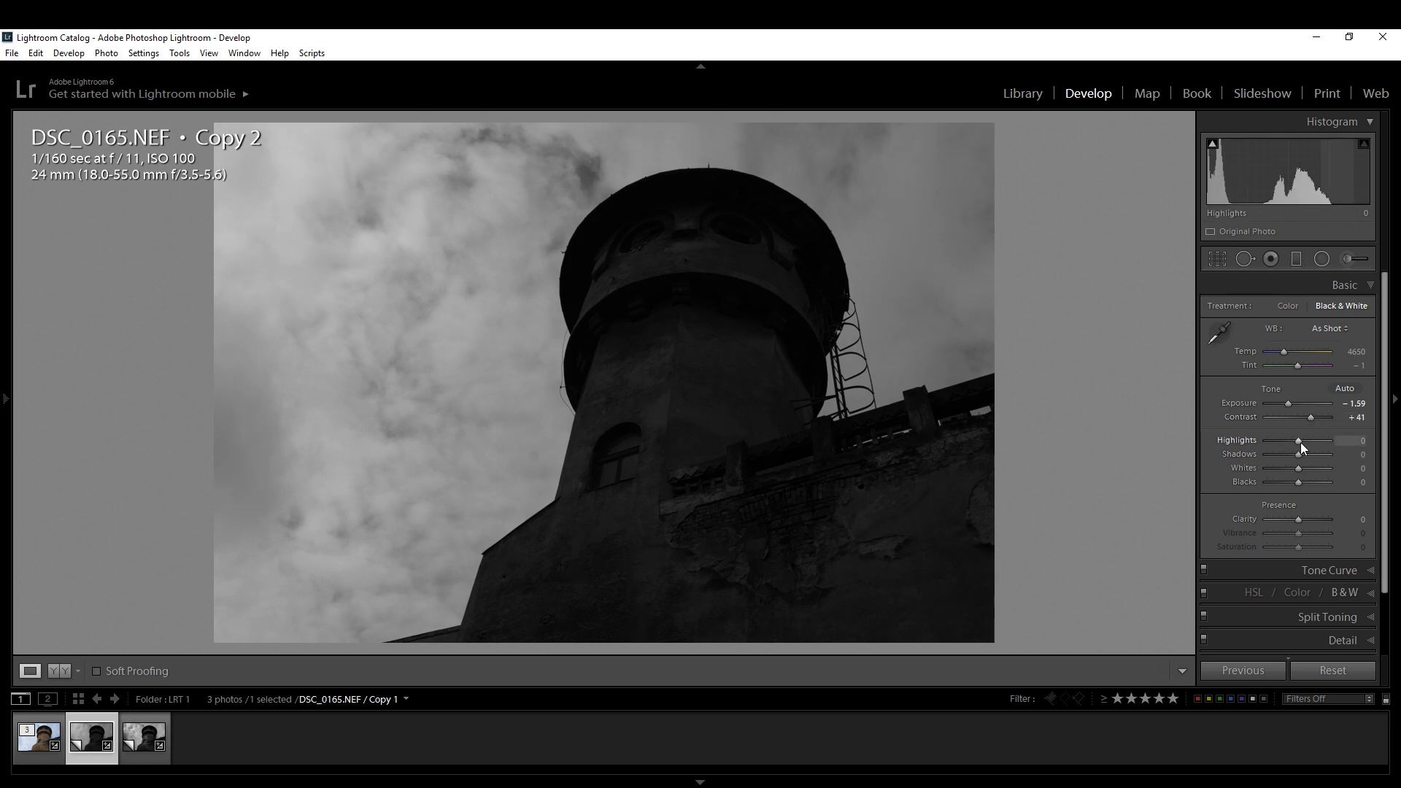
Set Highlights to -100, Whites to +44 and Blacks to -8, using the finished Copy 1 as reference
{"action": "left_click_drag", "start_coordinate": [1294, 444], "coordinate": [1119, 440]}
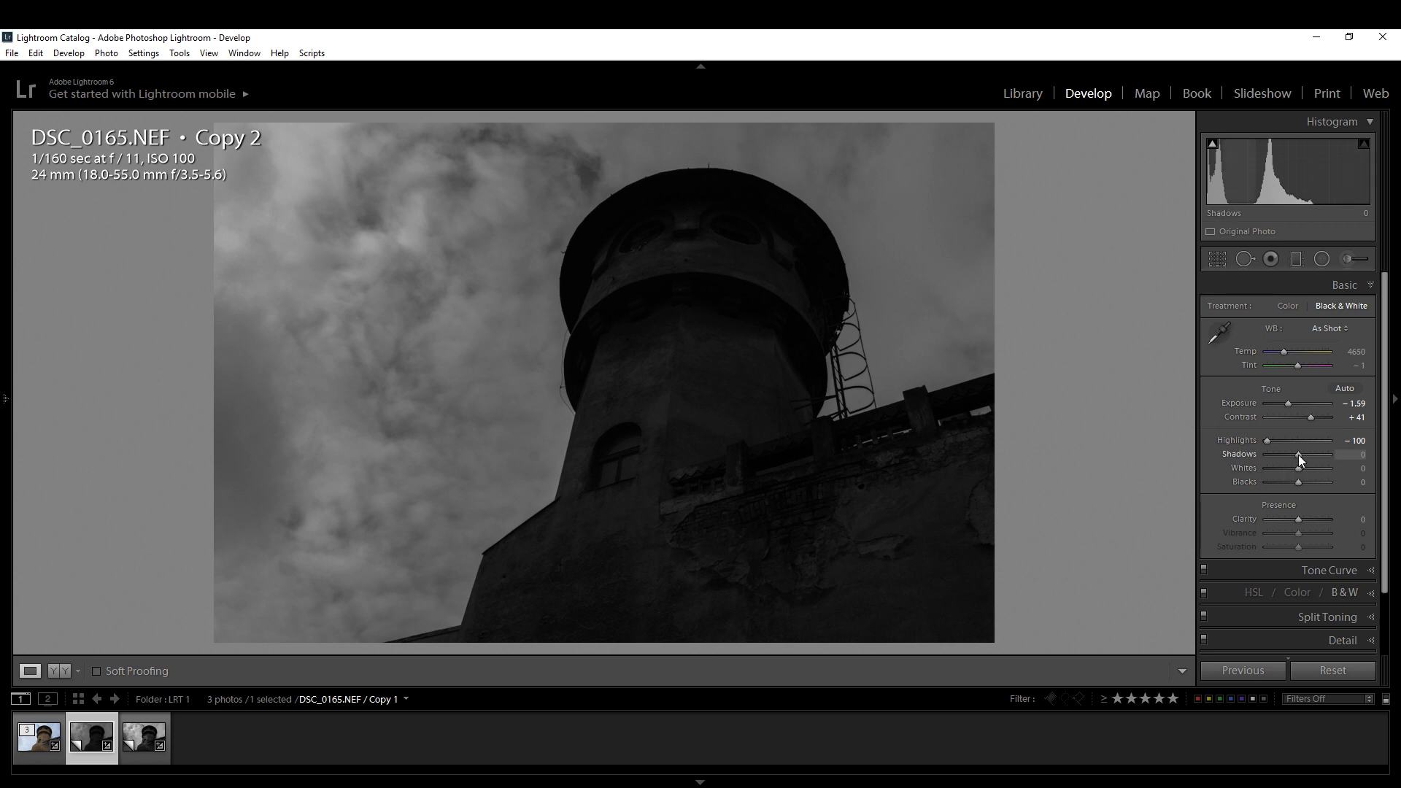
{"action": "left_click_drag", "start_coordinate": [1303, 454], "coordinate": [1295, 484]}
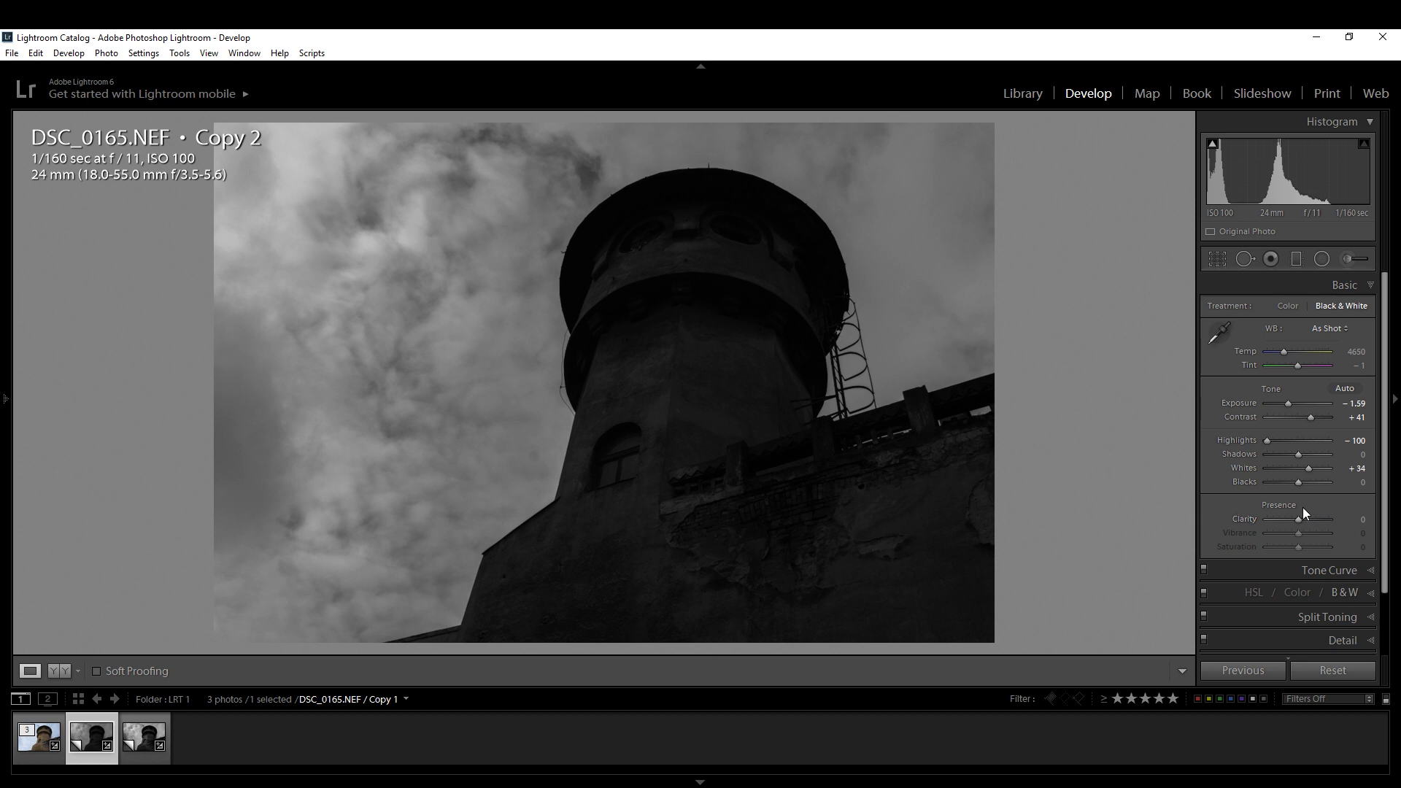
{"action": "left_click", "coordinate": [138, 746]}
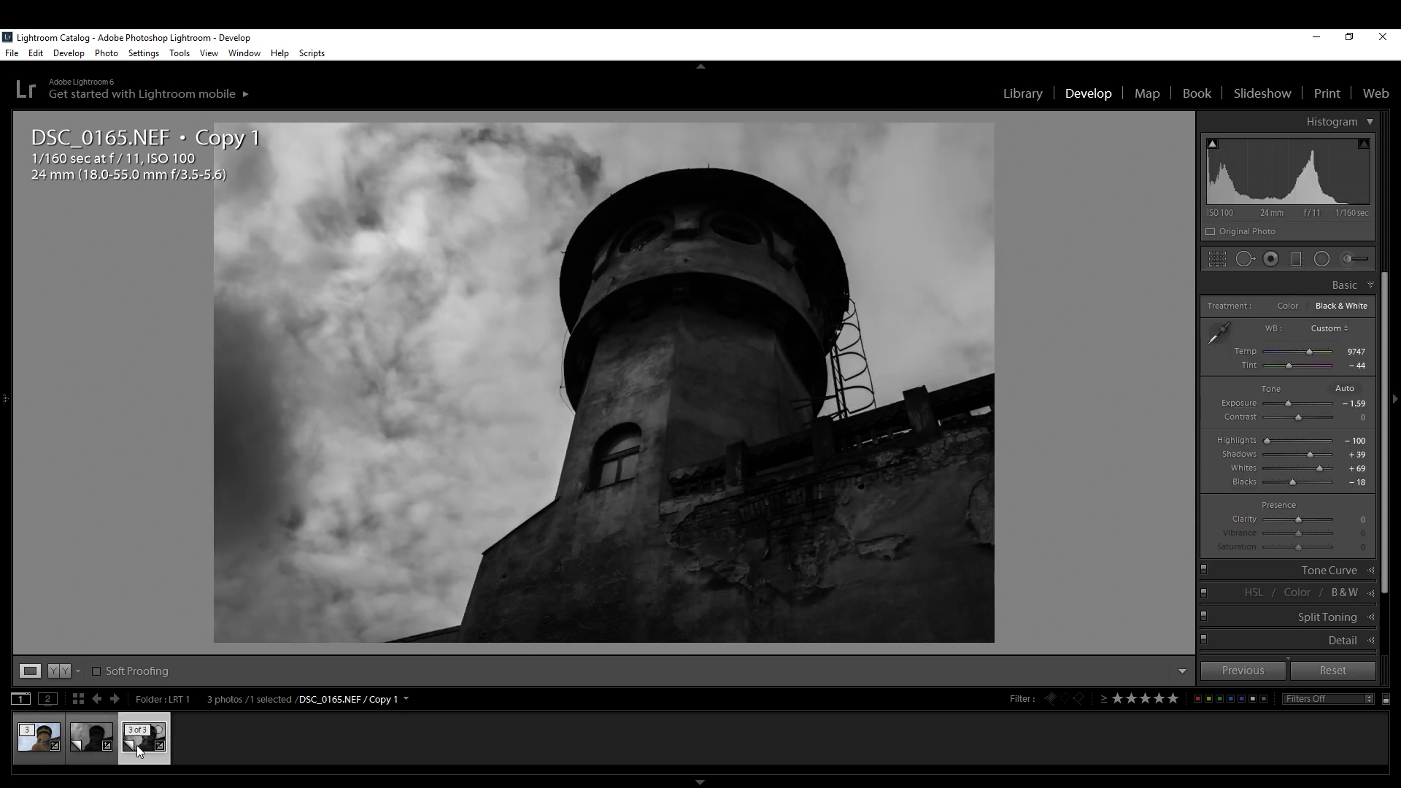
{"action": "left_click", "coordinate": [98, 743]}
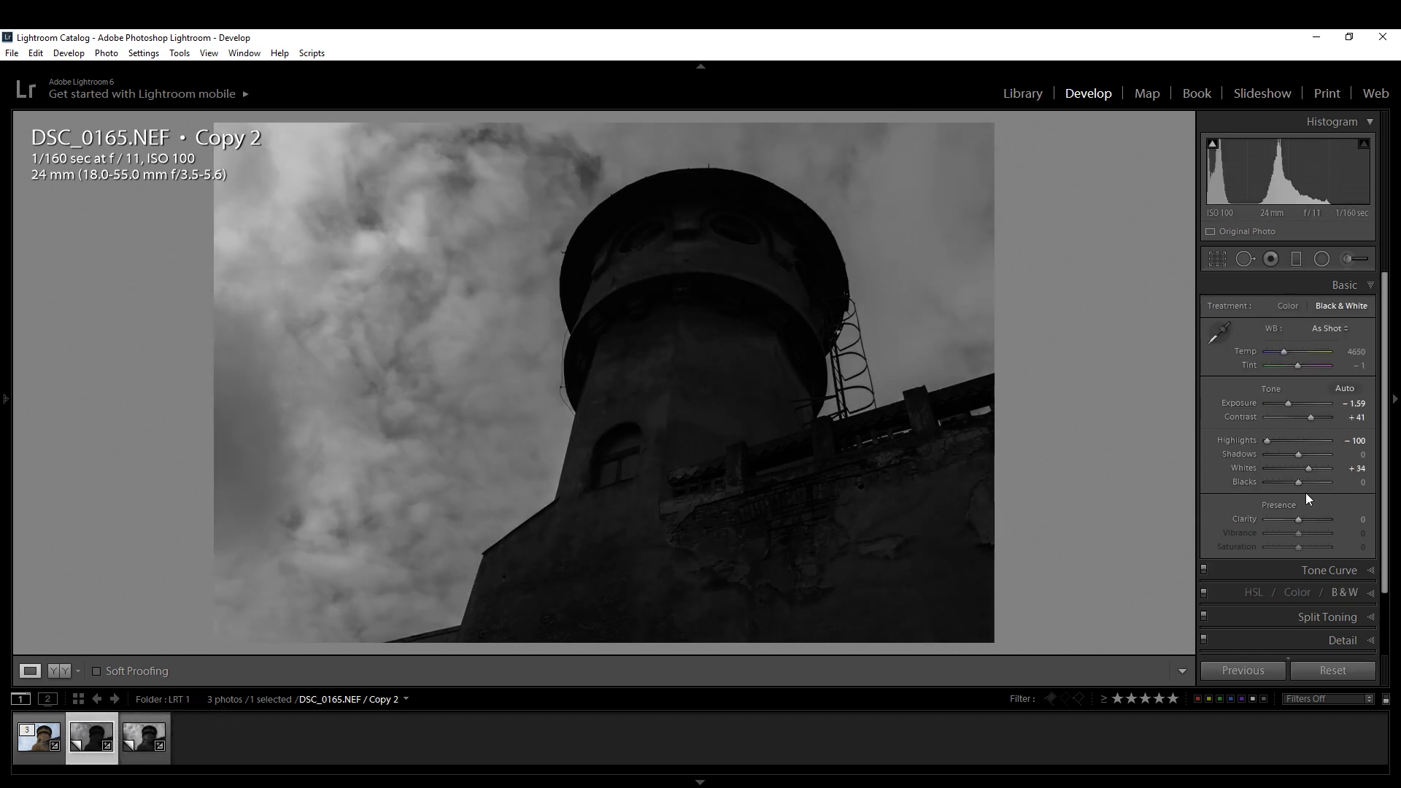
{"action": "left_click_drag", "start_coordinate": [1299, 482], "coordinate": [1313, 468]}
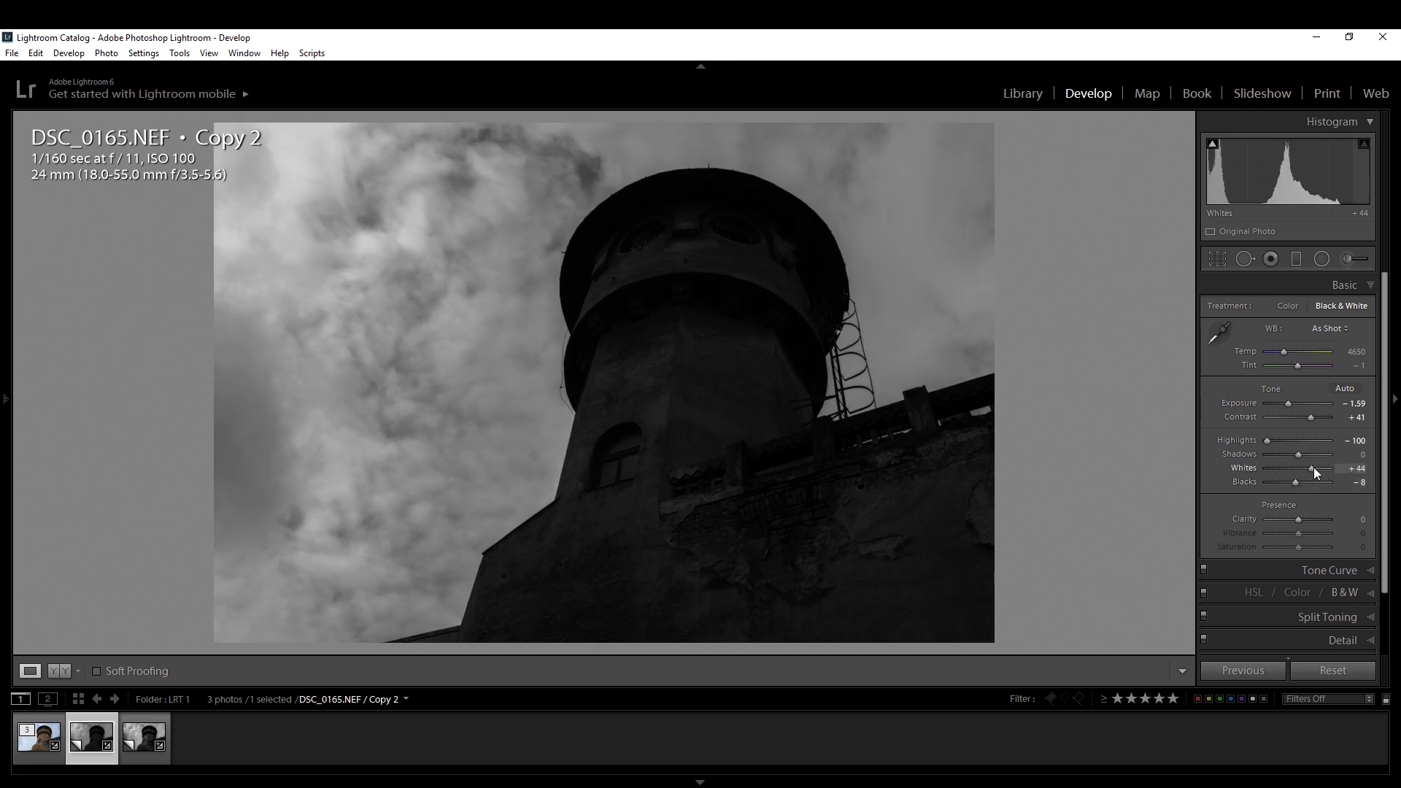
Try clarity at +100, settle on +22, and compare the result with the original in the side-by-side before and after view
{"action": "left_click", "coordinate": [1303, 520]}
{"action": "left_click_drag", "start_coordinate": [1301, 519], "coordinate": [1328, 518]}
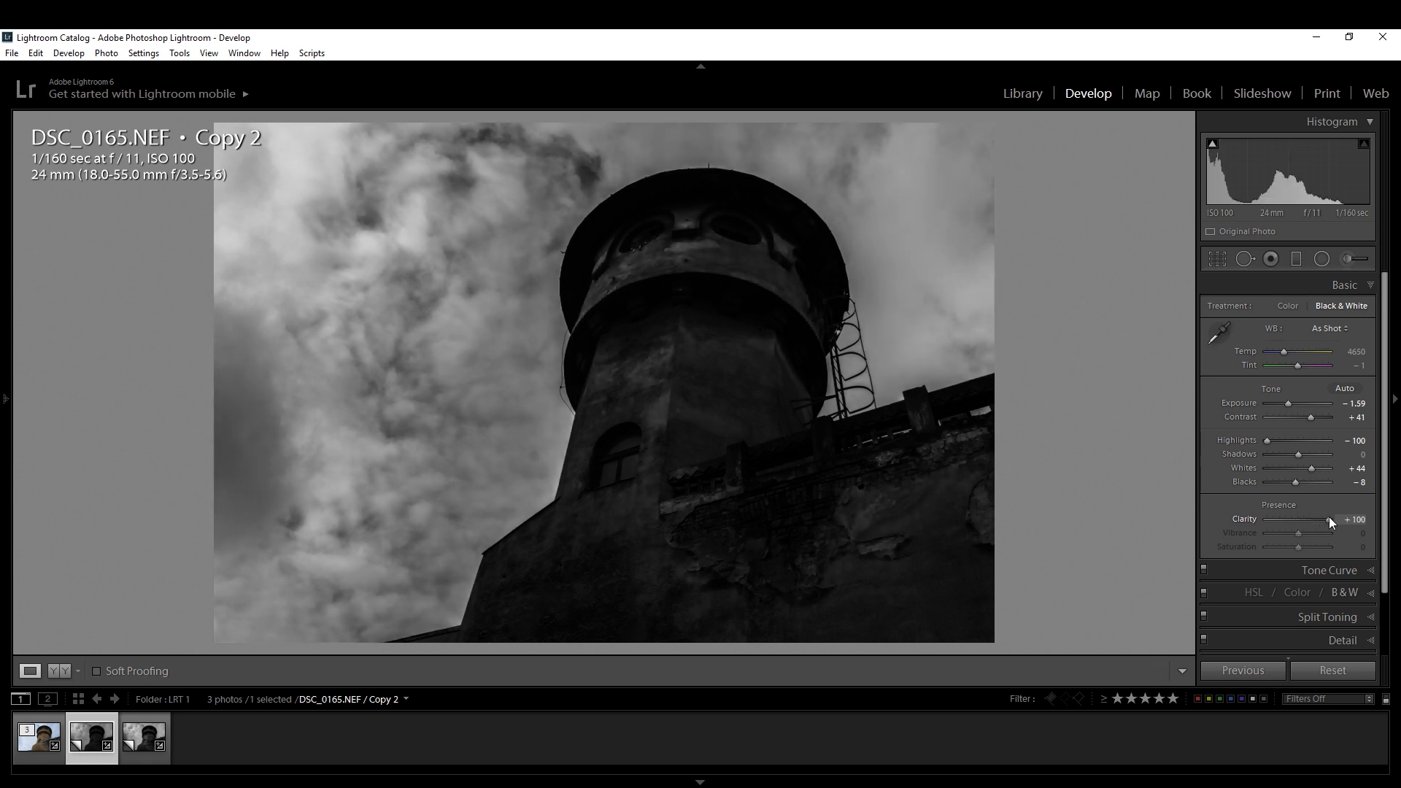
{"action": "left_click_drag", "start_coordinate": [1321, 521], "coordinate": [1303, 525]}
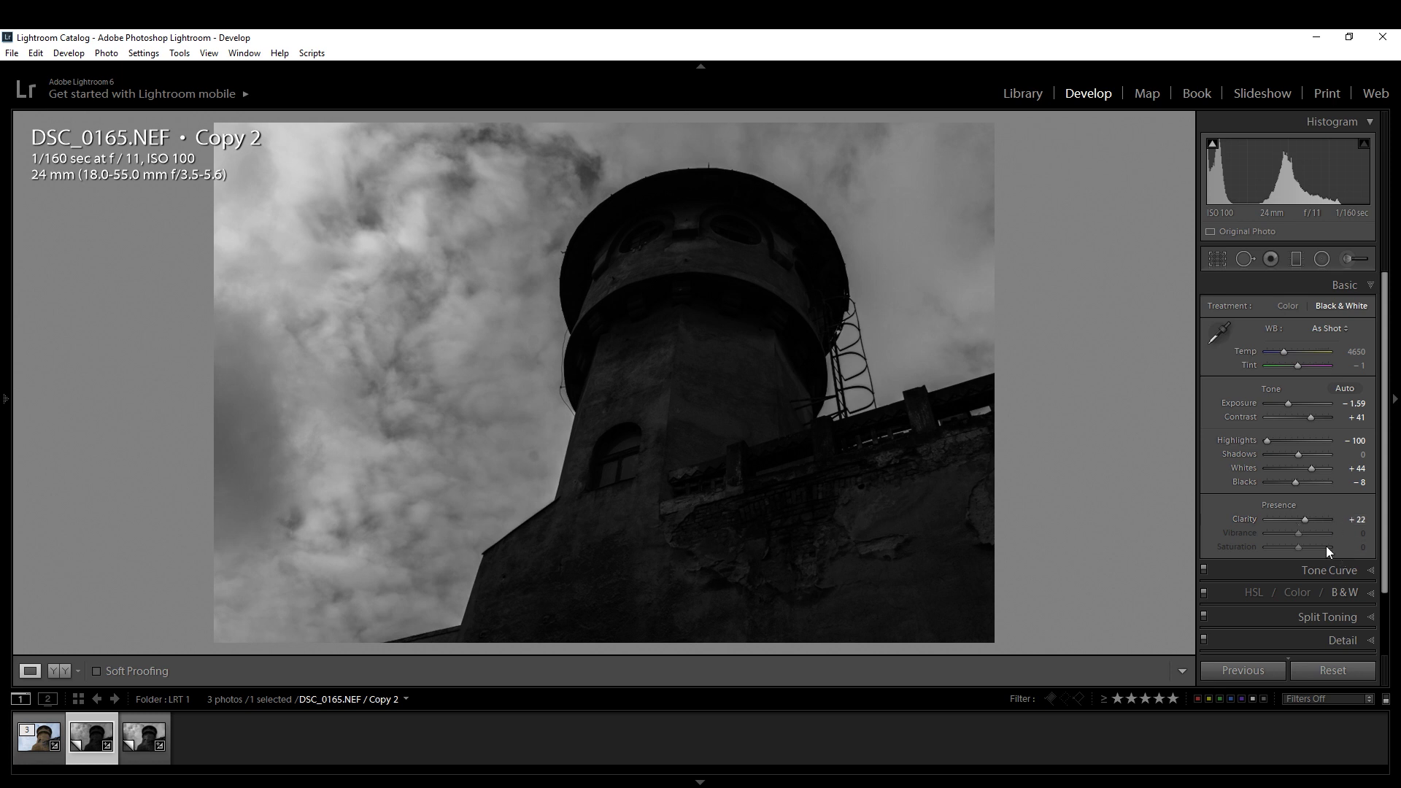
{"action": "key", "text": "y"}
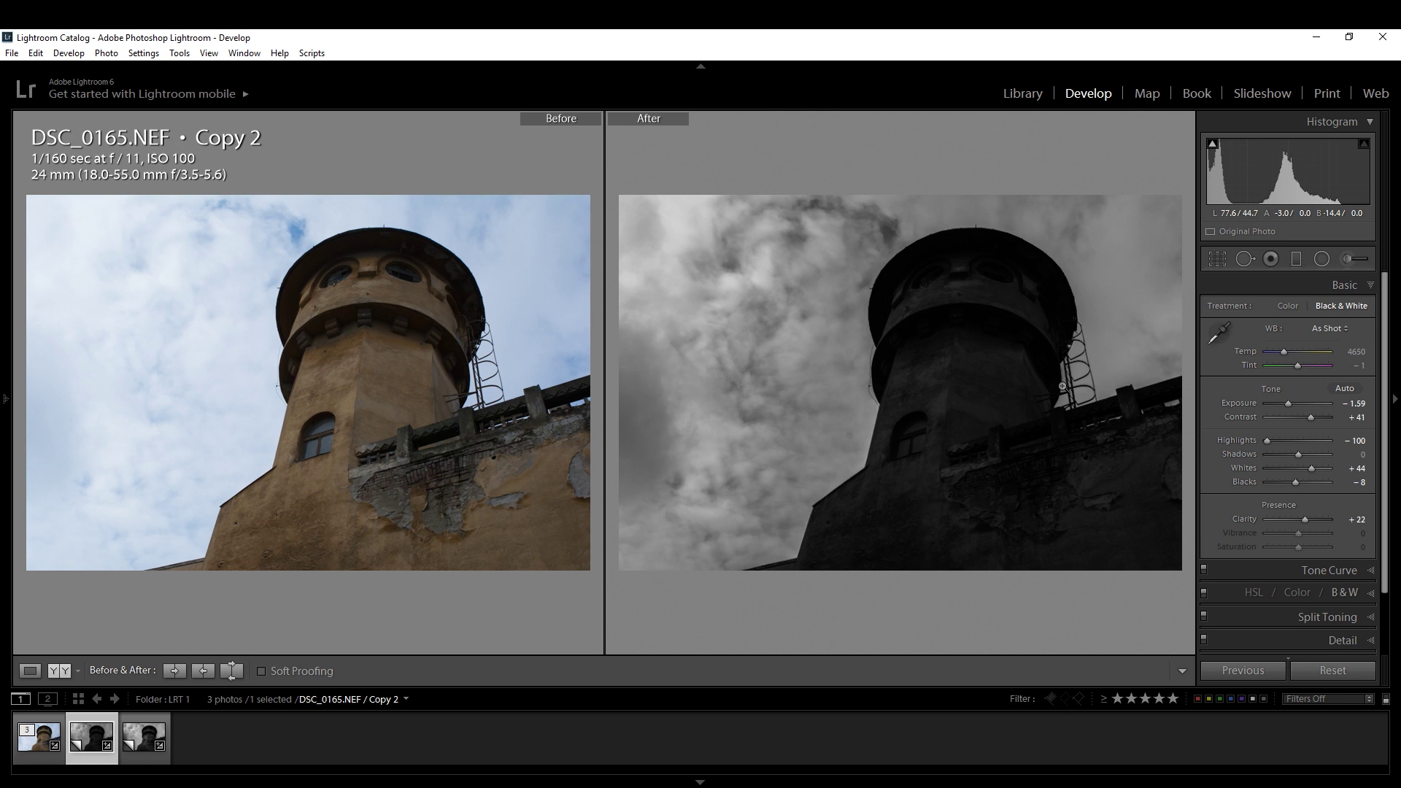
{"action": "key", "text": "y"}
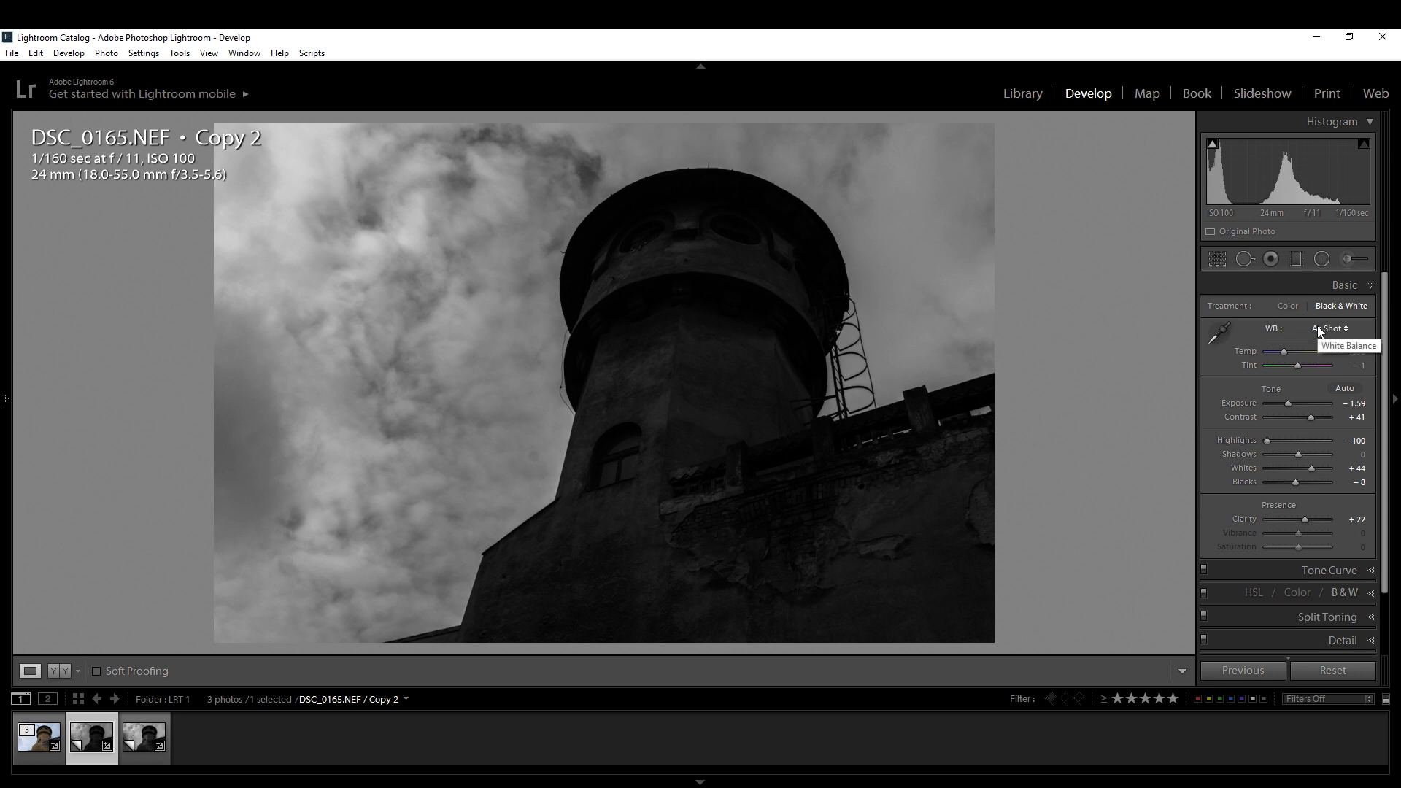
Warm the white balance temperature to 8806, checking it in the Color treatment before returning to Black & White
{"action": "mouse_move", "coordinate": [1284, 352]}
{"action": "left_mouse_down"}
{"action": "mouse_move", "coordinate": [1267, 352]}
{"action": "mouse_move", "coordinate": [1346, 353]}
{"action": "mouse_move", "coordinate": [1280, 374]}
{"action": "mouse_move", "coordinate": [1353, 372]}
{"action": "mouse_move", "coordinate": [1225, 366]}
{"action": "mouse_move", "coordinate": [1346, 353]}
{"action": "mouse_move", "coordinate": [1245, 352]}
{"action": "mouse_move", "coordinate": [1305, 344]}
{"action": "mouse_move", "coordinate": [1278, 374]}
{"action": "left_mouse_up"}
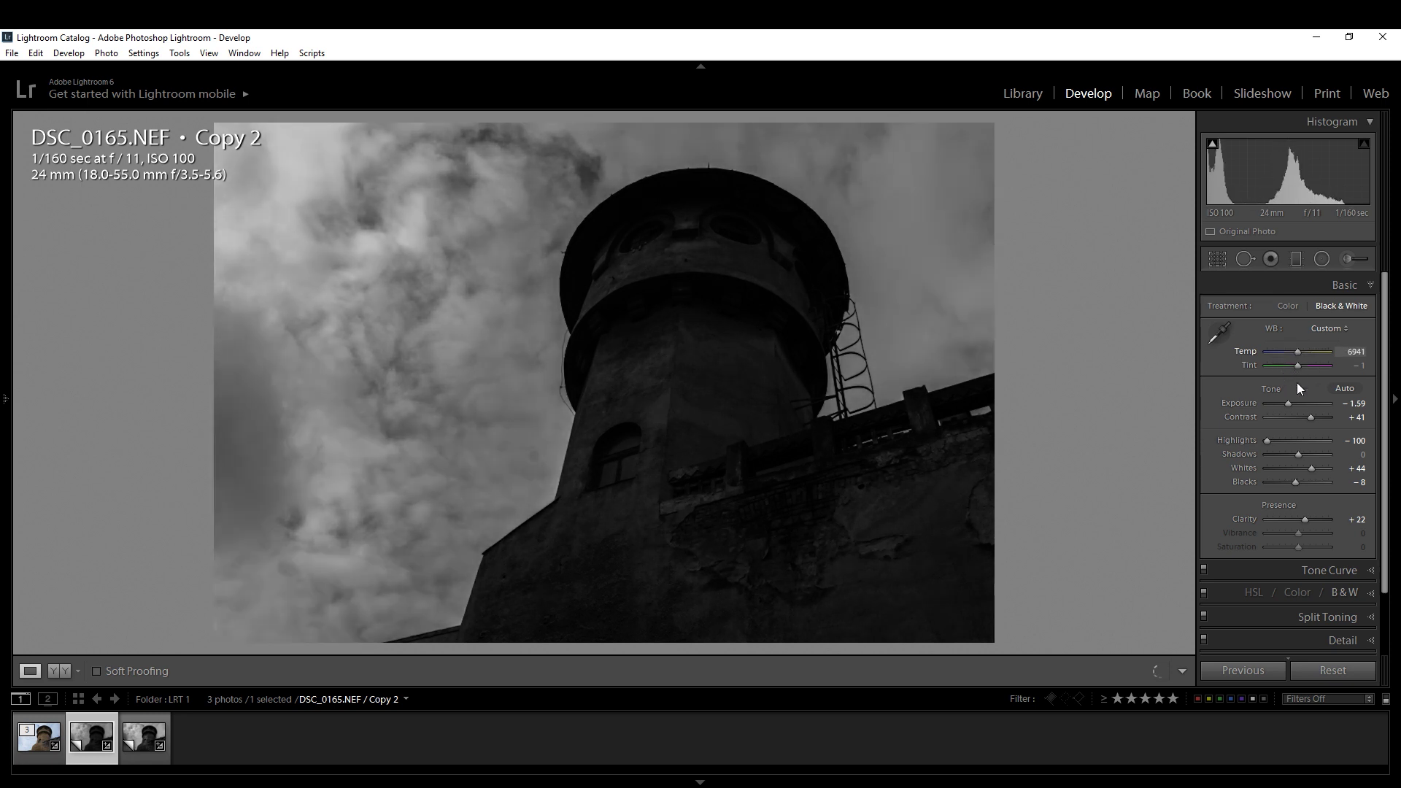
{"action": "mouse_move", "coordinate": [1286, 351]}
{"action": "left_mouse_down"}
{"action": "mouse_move", "coordinate": [1252, 355]}
{"action": "mouse_move", "coordinate": [1325, 348]}
{"action": "mouse_move", "coordinate": [1303, 354]}
{"action": "left_mouse_up"}
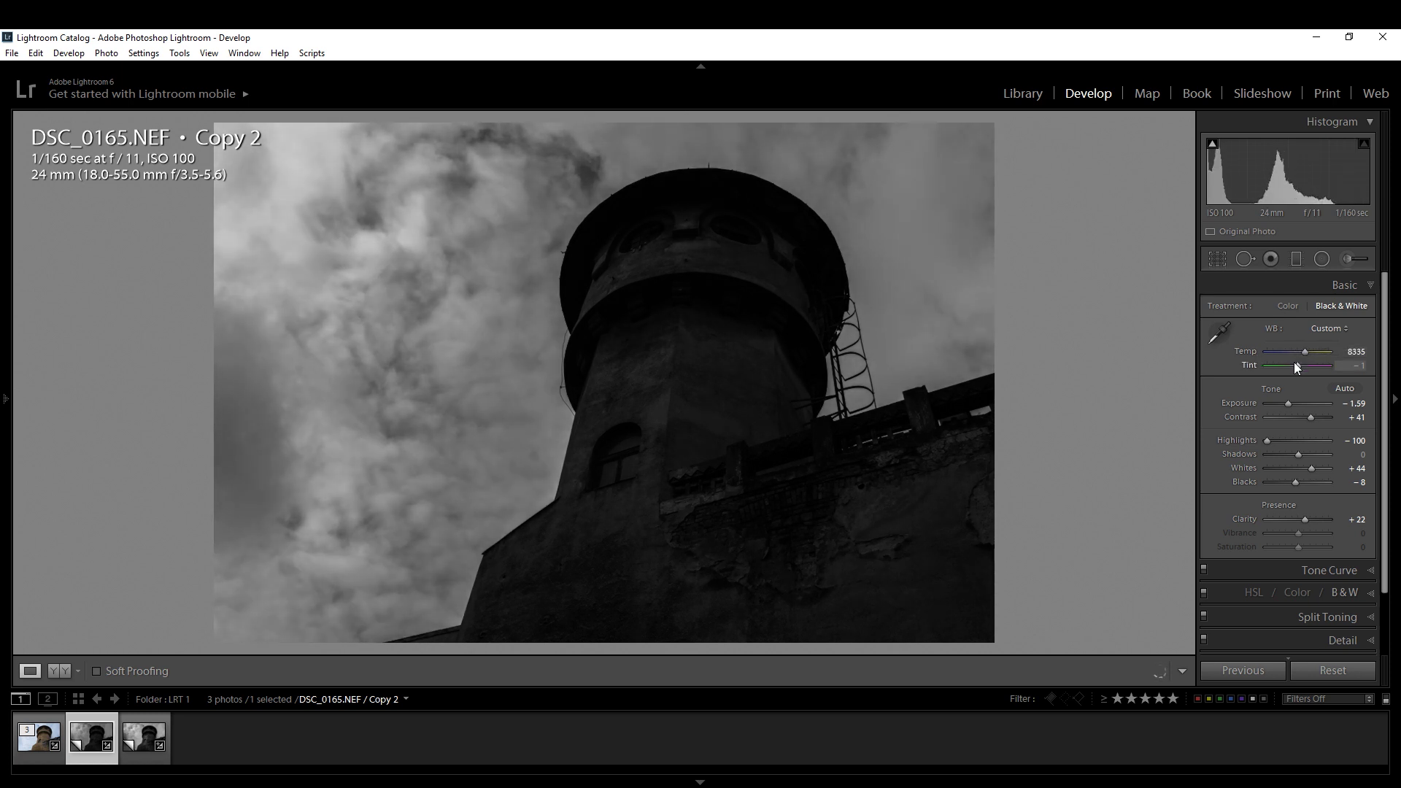
{"action": "left_click", "coordinate": [1289, 306]}
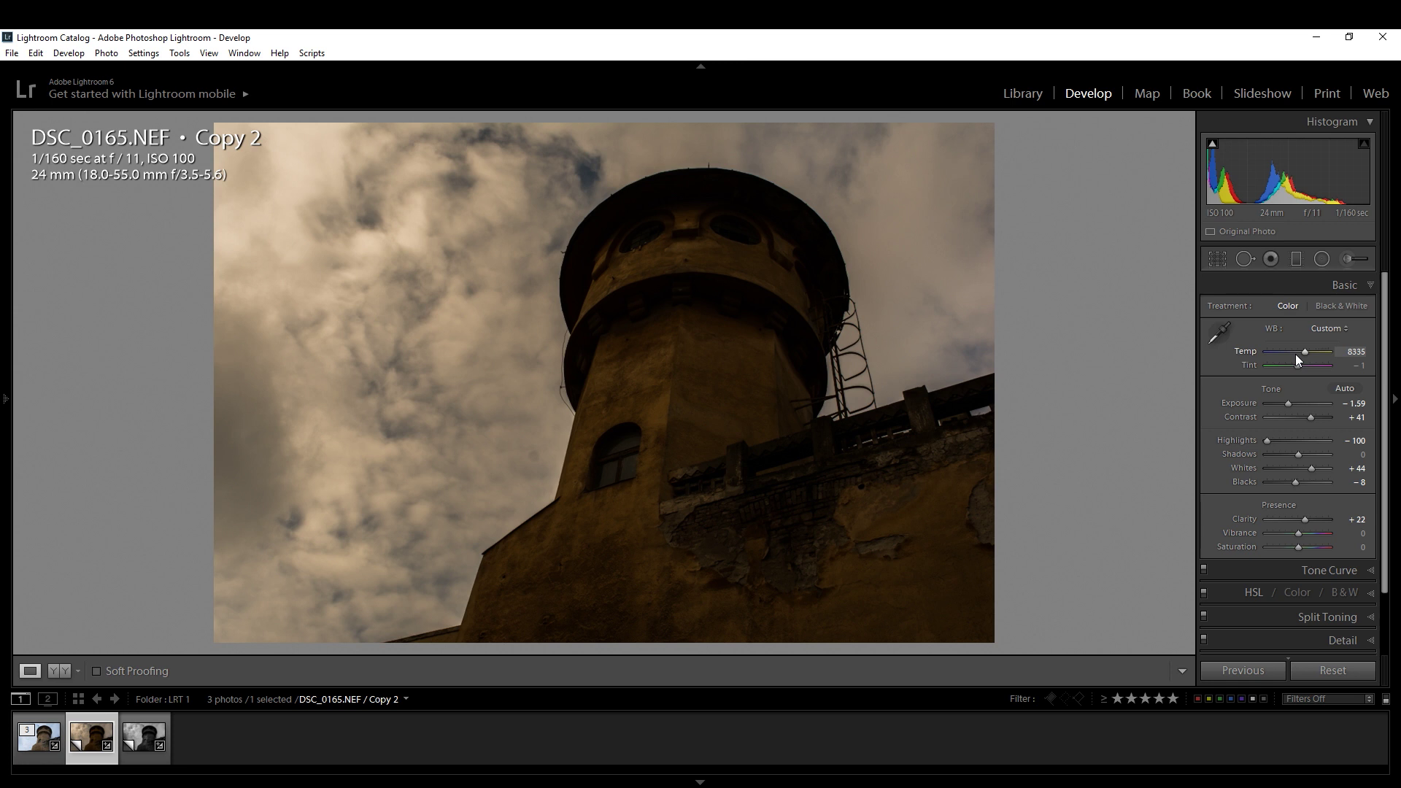
{"action": "mouse_move", "coordinate": [1304, 350]}
{"action": "left_mouse_down"}
{"action": "mouse_move", "coordinate": [1284, 351]}
{"action": "mouse_move", "coordinate": [1320, 353]}
{"action": "mouse_move", "coordinate": [1261, 353]}
{"action": "mouse_move", "coordinate": [1332, 343]}
{"action": "mouse_move", "coordinate": [1295, 358]}
{"action": "mouse_move", "coordinate": [1312, 355]}
{"action": "left_mouse_up"}
{"action": "left_click", "coordinate": [1340, 306]}
{"action": "left_click", "coordinate": [1331, 307]}
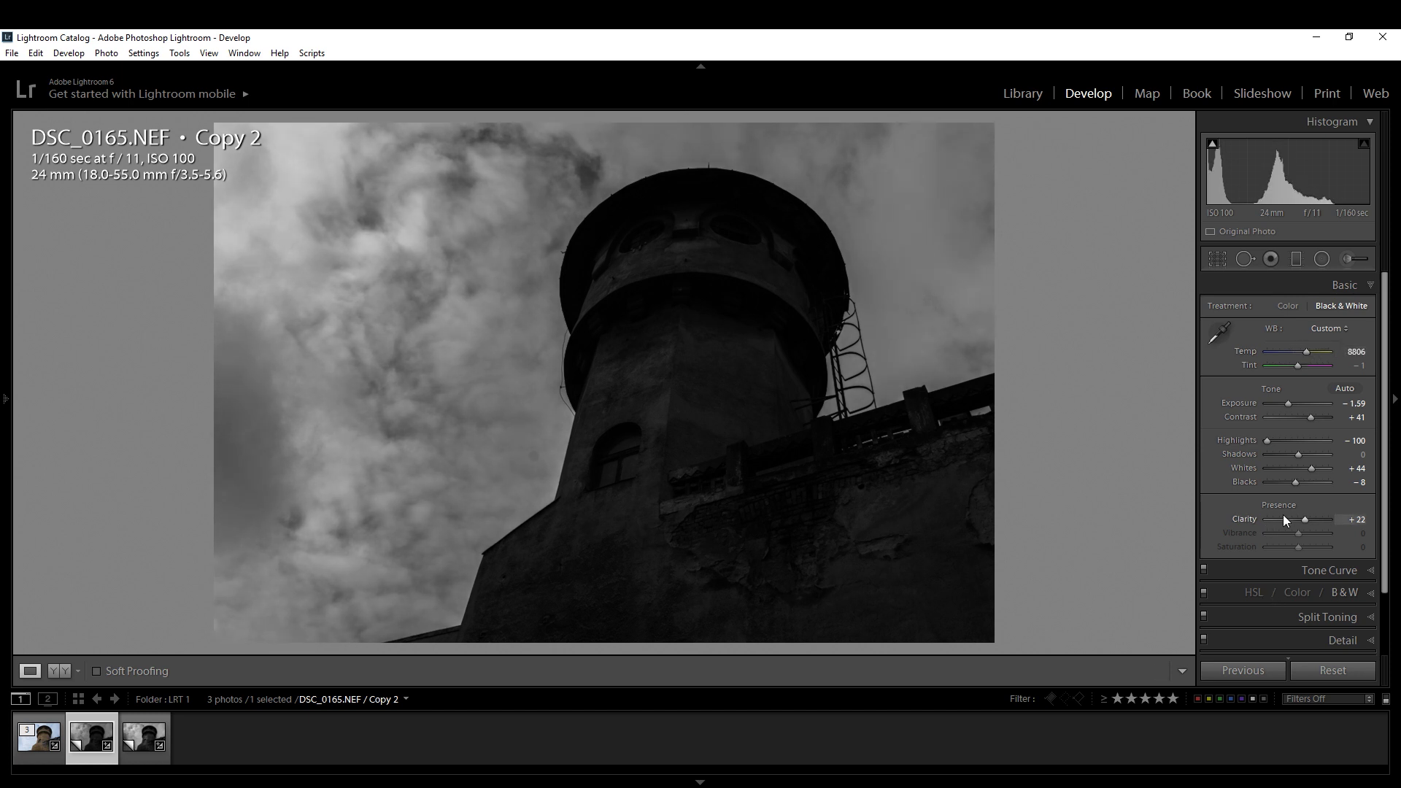
Try the tint at -150, set it to -16, and check it briefly in the Color treatment before restoring Black & White
{"action": "left_click_drag", "start_coordinate": [1298, 369], "coordinate": [1259, 368]}
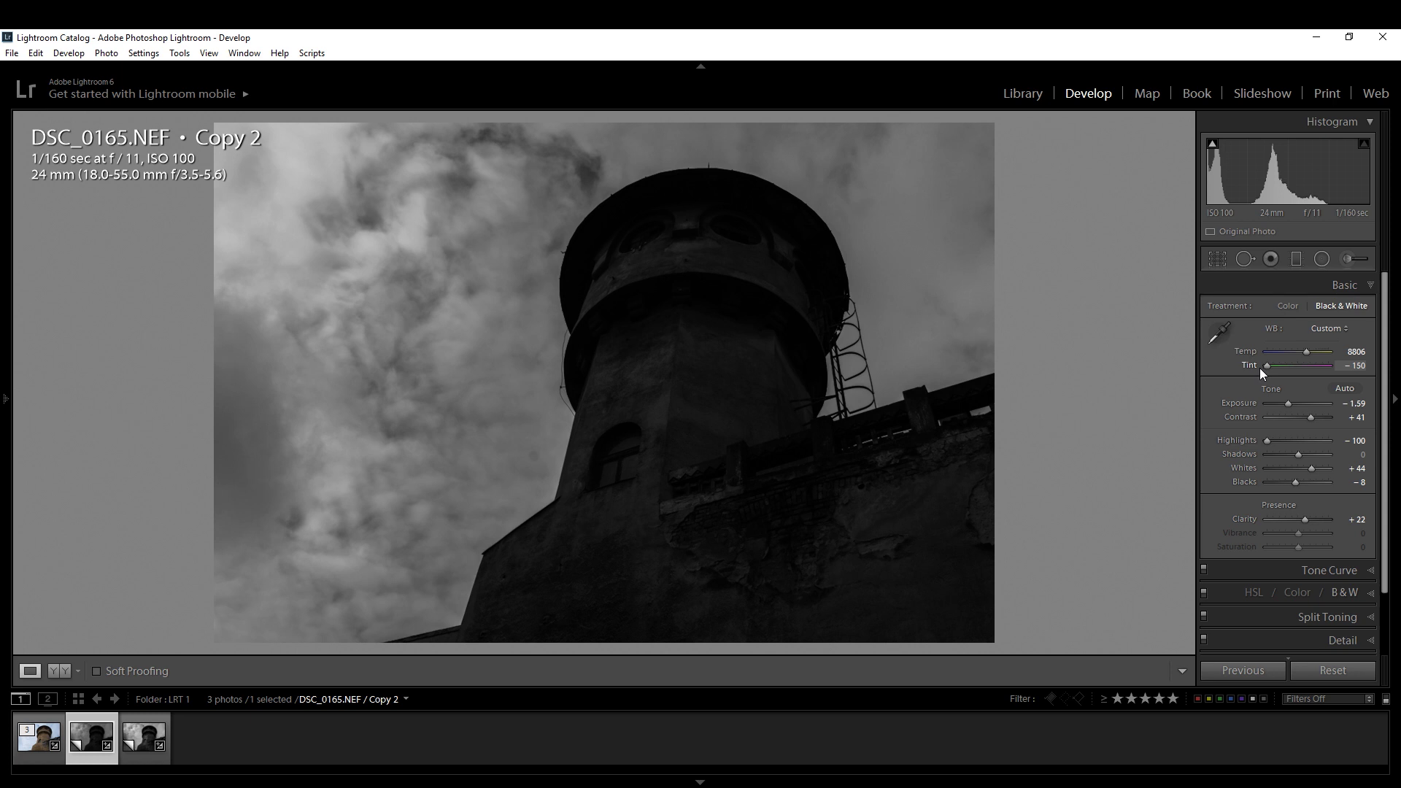
{"action": "left_click_drag", "start_coordinate": [1264, 369], "coordinate": [1294, 361]}
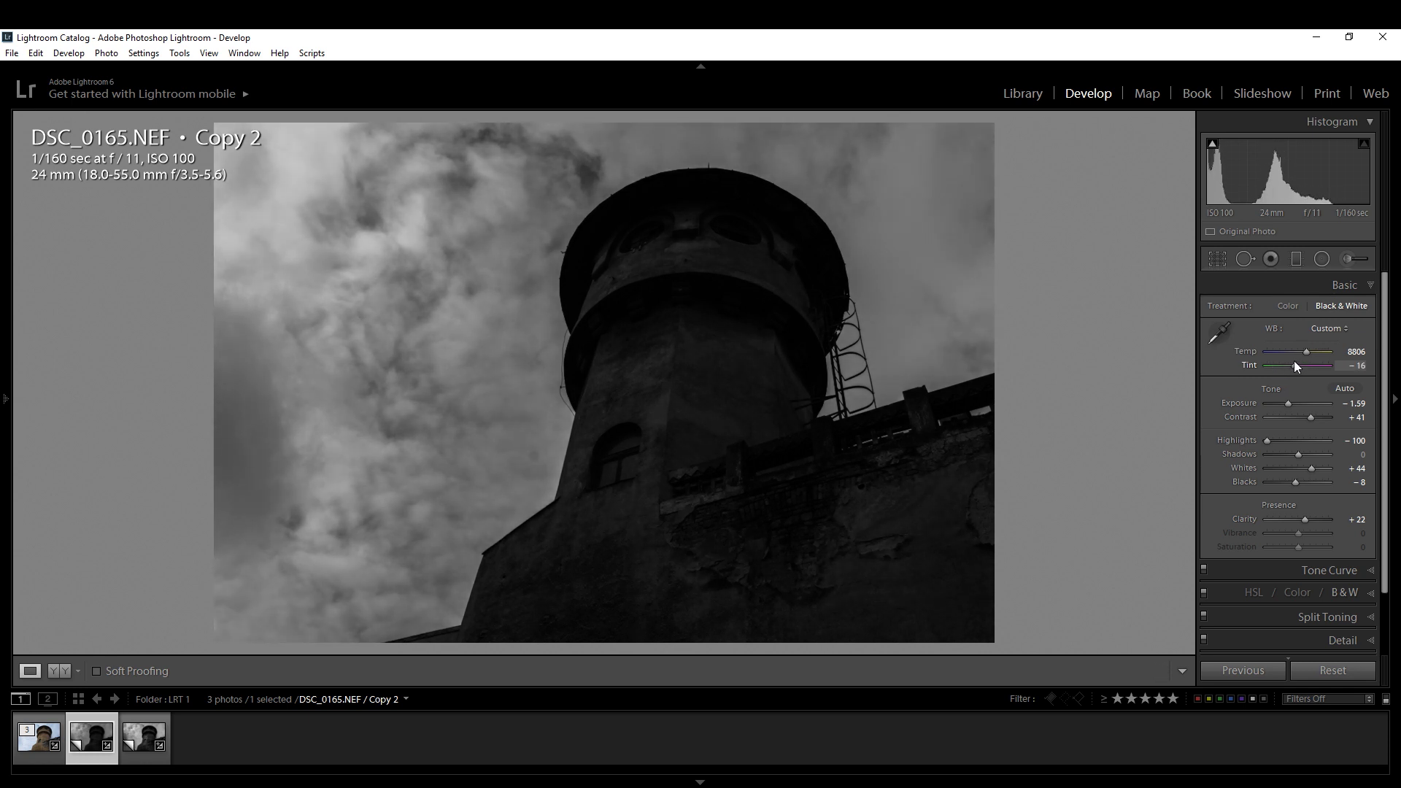
{"action": "left_click", "coordinate": [1286, 306]}
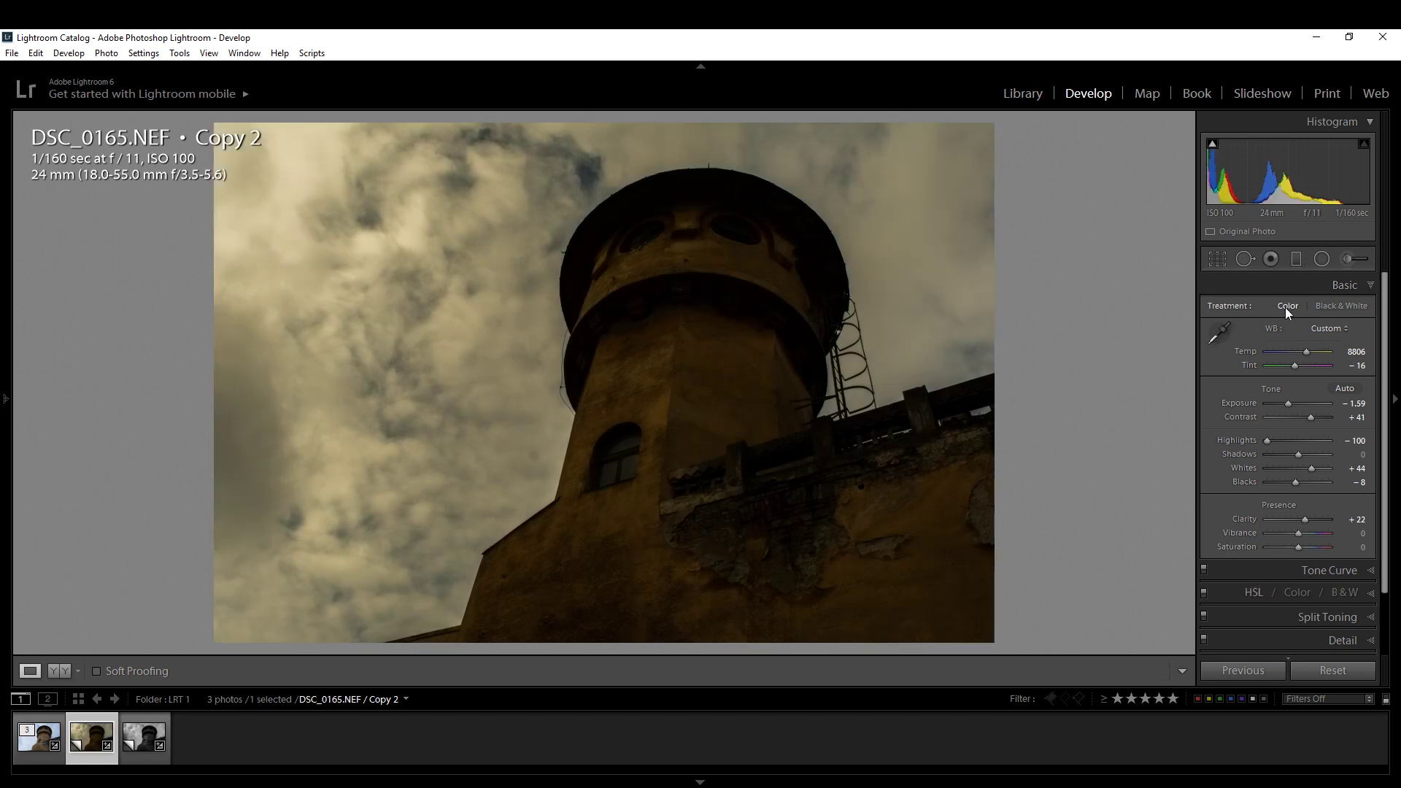
{"action": "left_click", "coordinate": [1341, 307]}
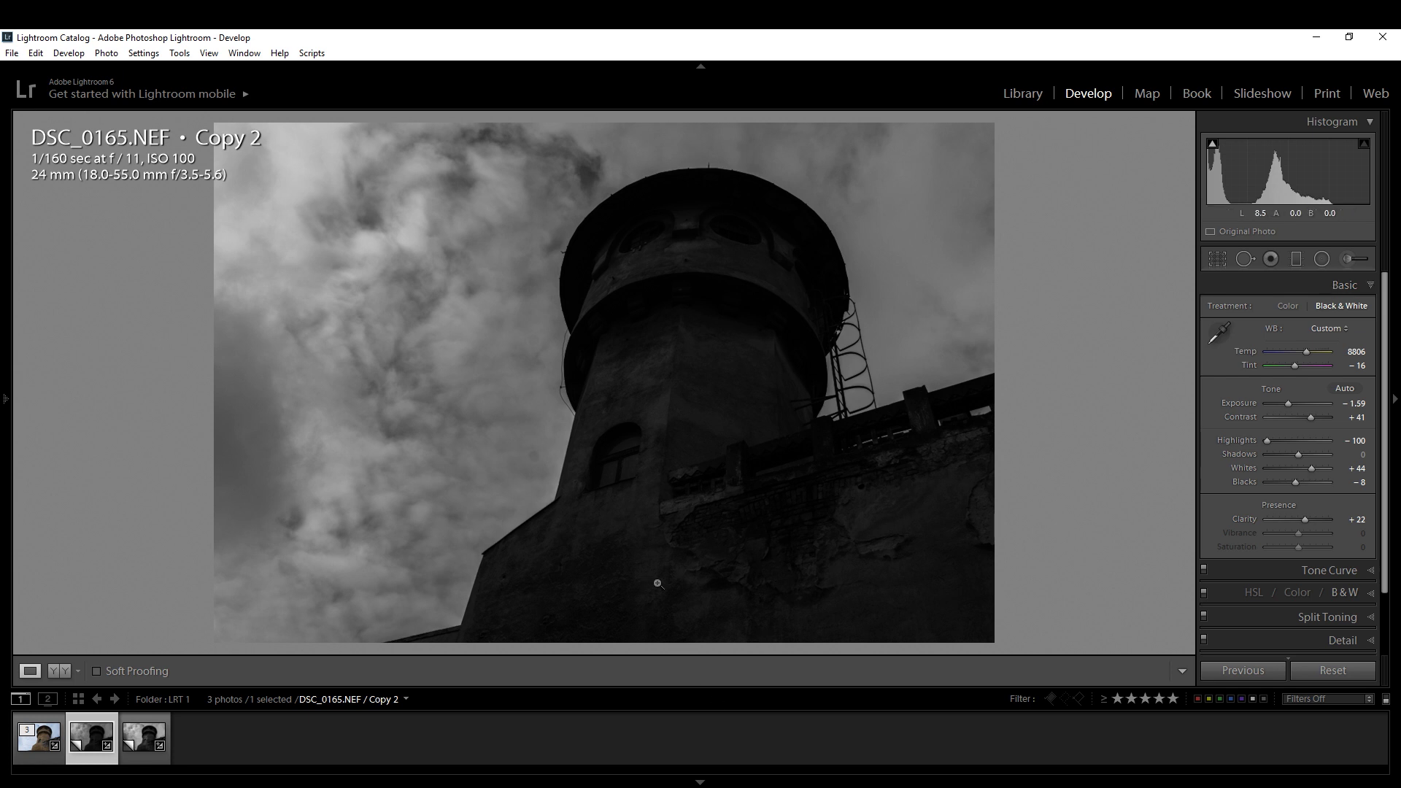
Alternate repeatedly between Copy 2 and the finished Copy 1 to compare their sky and tower tones
{"action": "key", "text": "Right"}
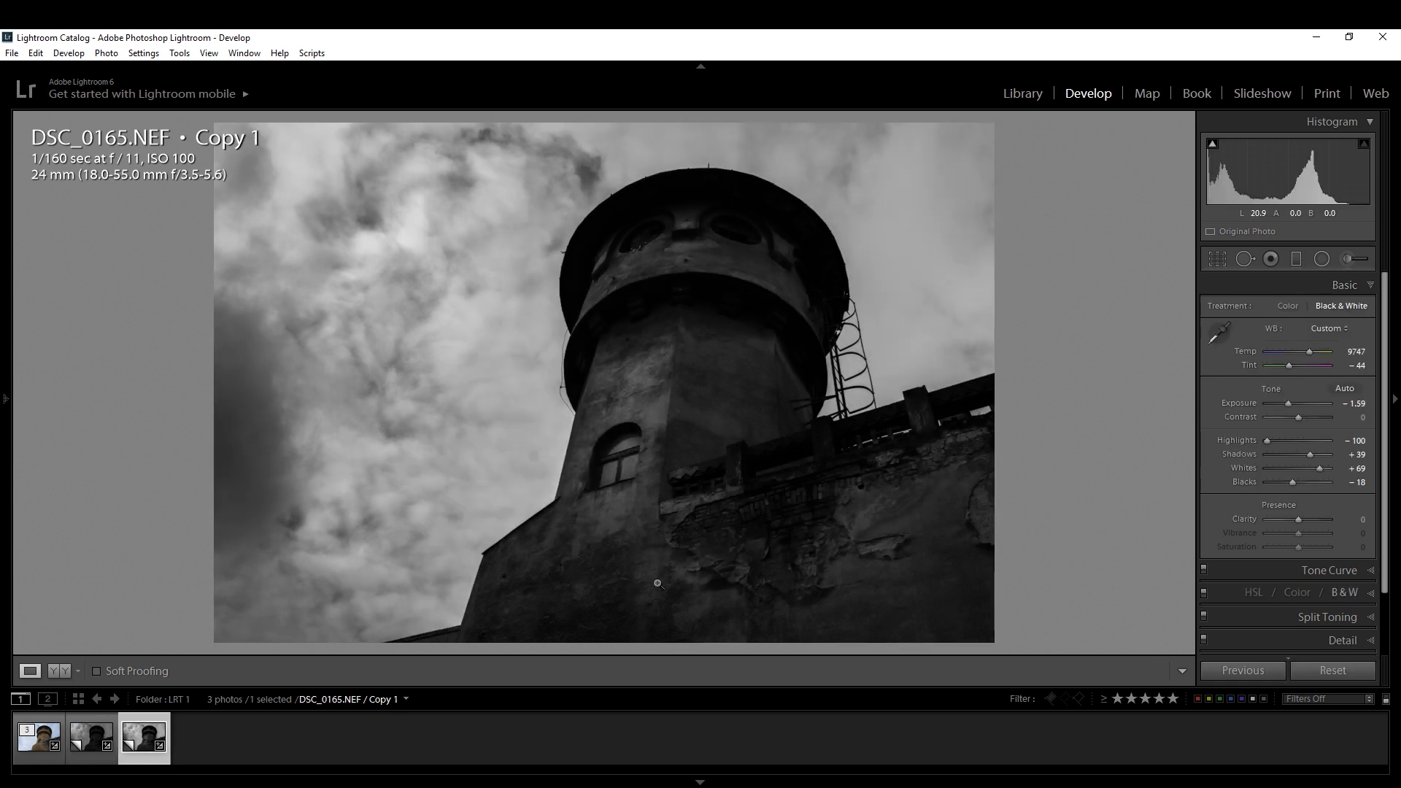
{"action": "key", "text": "Left"}
{"action": "key", "text": "Right"}
{"action": "key", "text": "Left"}
{"action": "key", "text": "Right"}
{"action": "key", "text": "Left"}
{"action": "key", "text": "Right"}
{"action": "key", "text": "Left"}
{"action": "key", "text": "Right"}
{"action": "key", "text": "Left"}
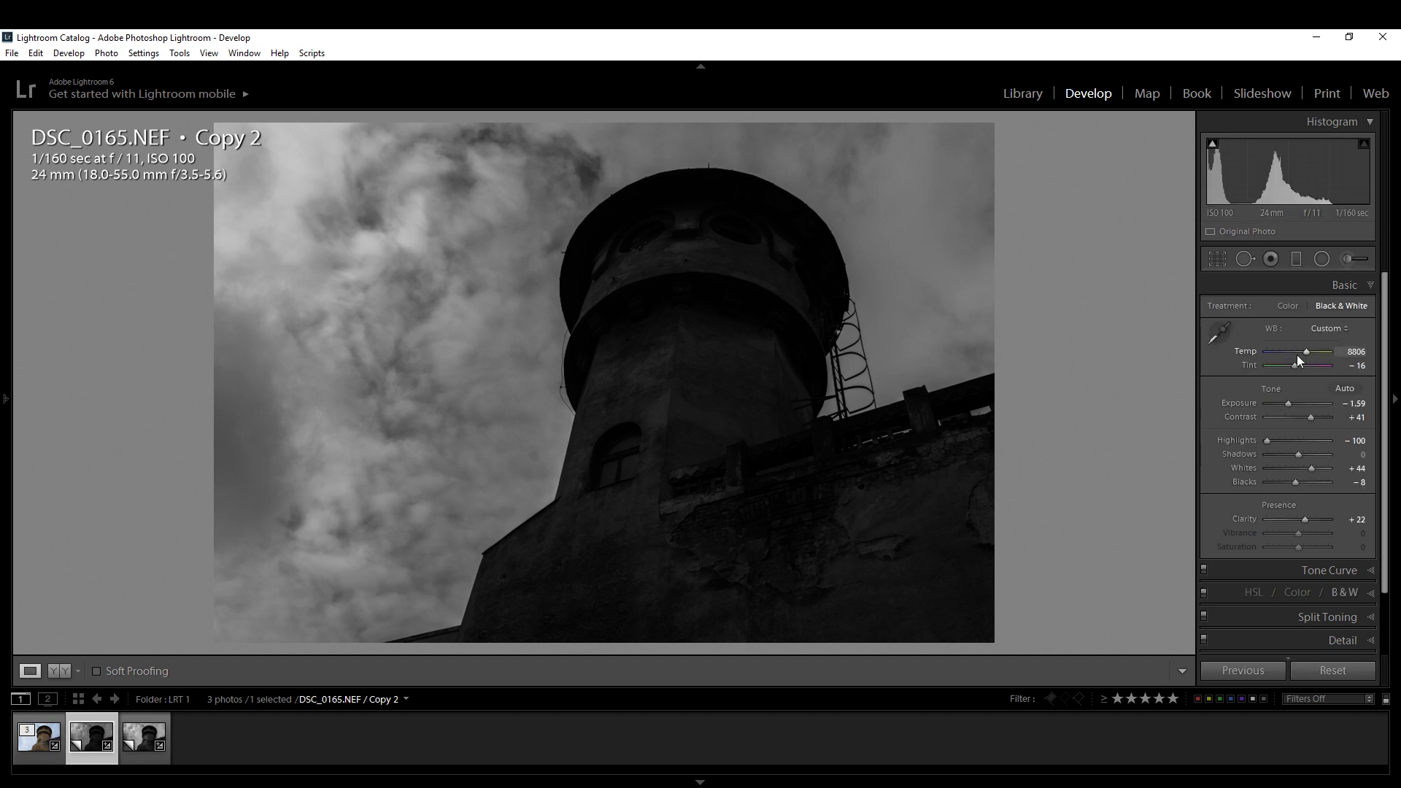
Nudge the temperature slightly warmer and fit a tilted Dodge (Lighten) radial filter around the tower's left round window
{"action": "left_click_drag", "start_coordinate": [1306, 353], "coordinate": [1309, 353]}
{"action": "left_click", "coordinate": [1322, 259]}
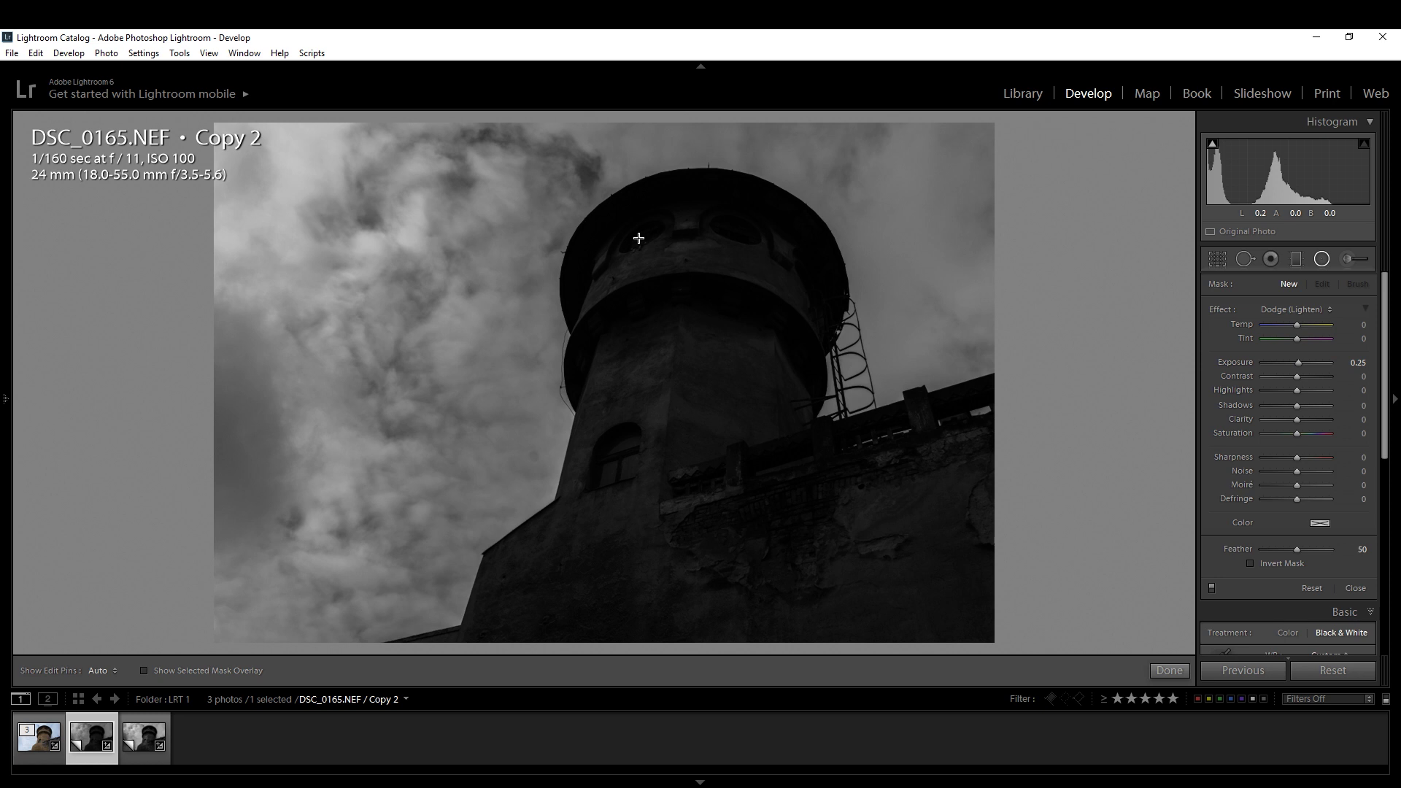
{"action": "left_click_drag", "start_coordinate": [640, 237], "coordinate": [618, 215]}
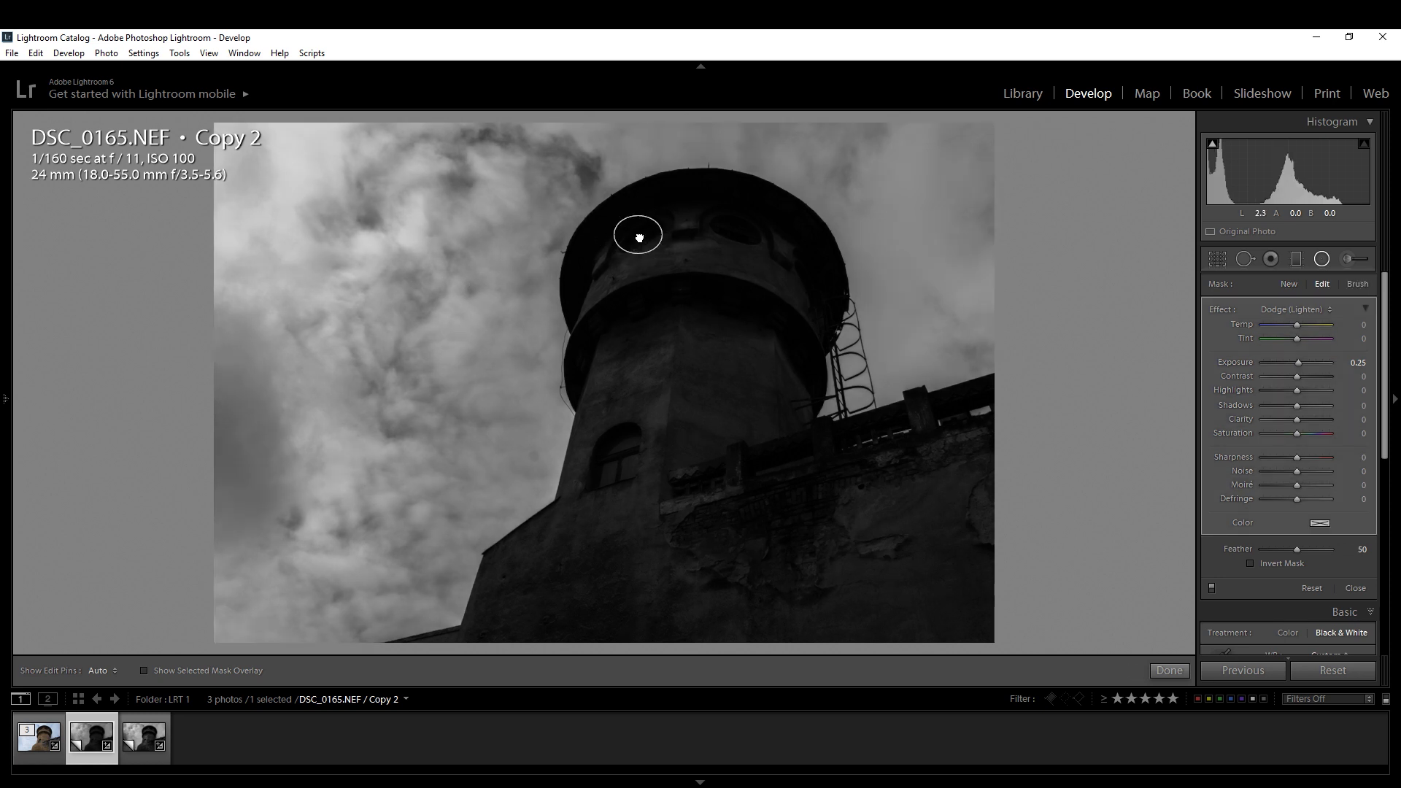
{"action": "left_click_drag", "start_coordinate": [667, 237], "coordinate": [690, 210]}
{"action": "left_click_drag", "start_coordinate": [651, 257], "coordinate": [725, 220]}
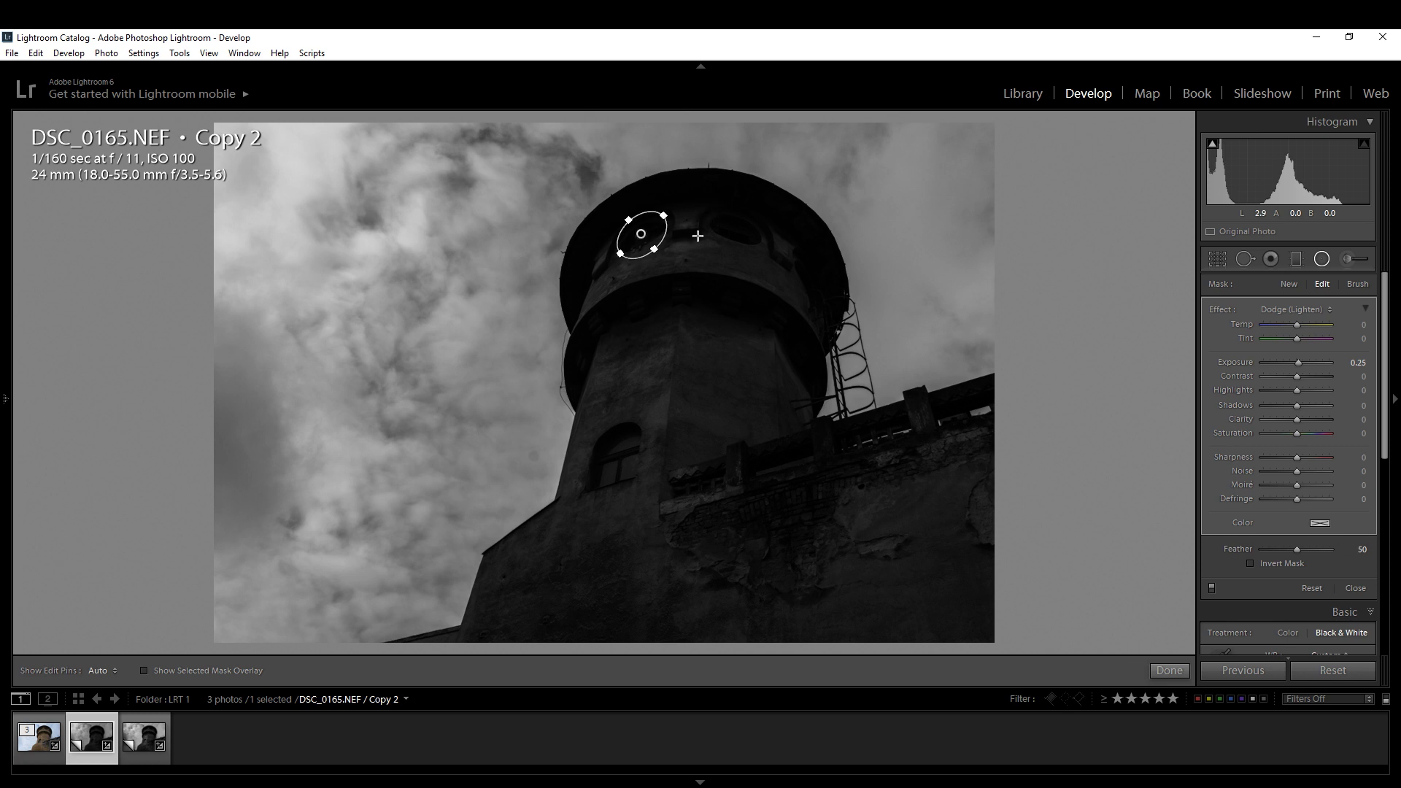
With the mask overlay as a check, invert the radial filter's mask, set its feather to 100 and raise its exposure to 2.15
{"action": "key", "text": "o"}
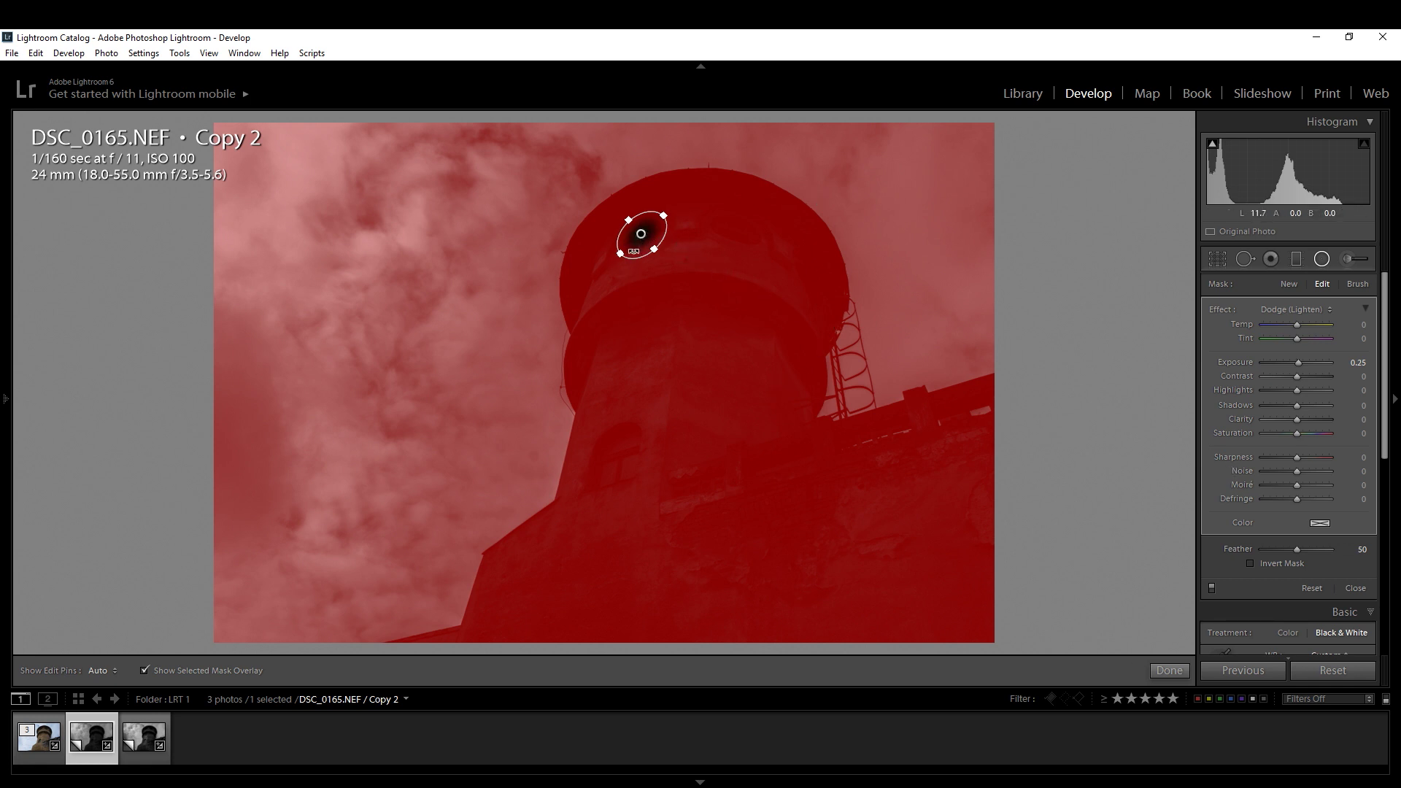
{"action": "left_click", "coordinate": [1250, 563]}
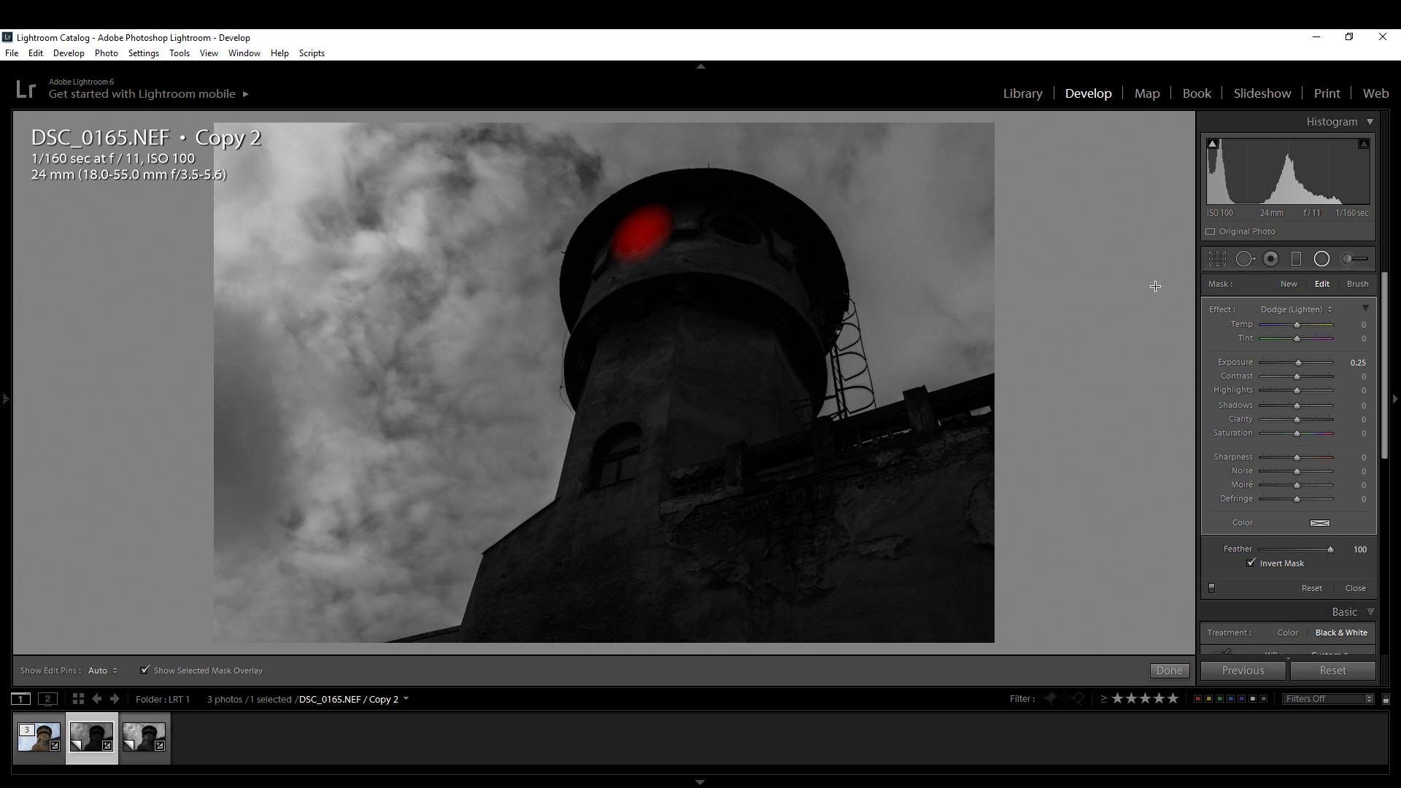
{"action": "key", "text": "o"}
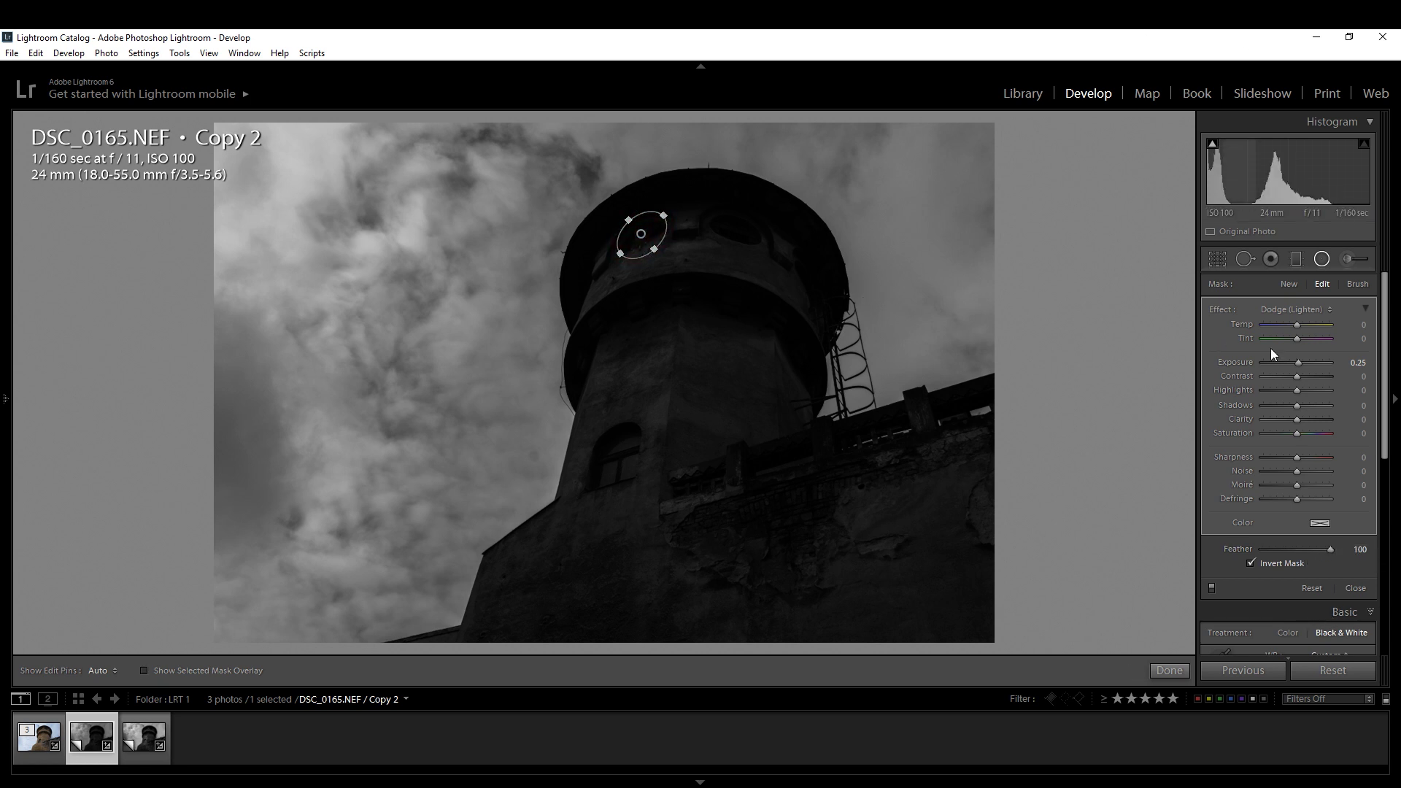
{"action": "left_click_drag", "start_coordinate": [1298, 366], "coordinate": [1302, 365]}
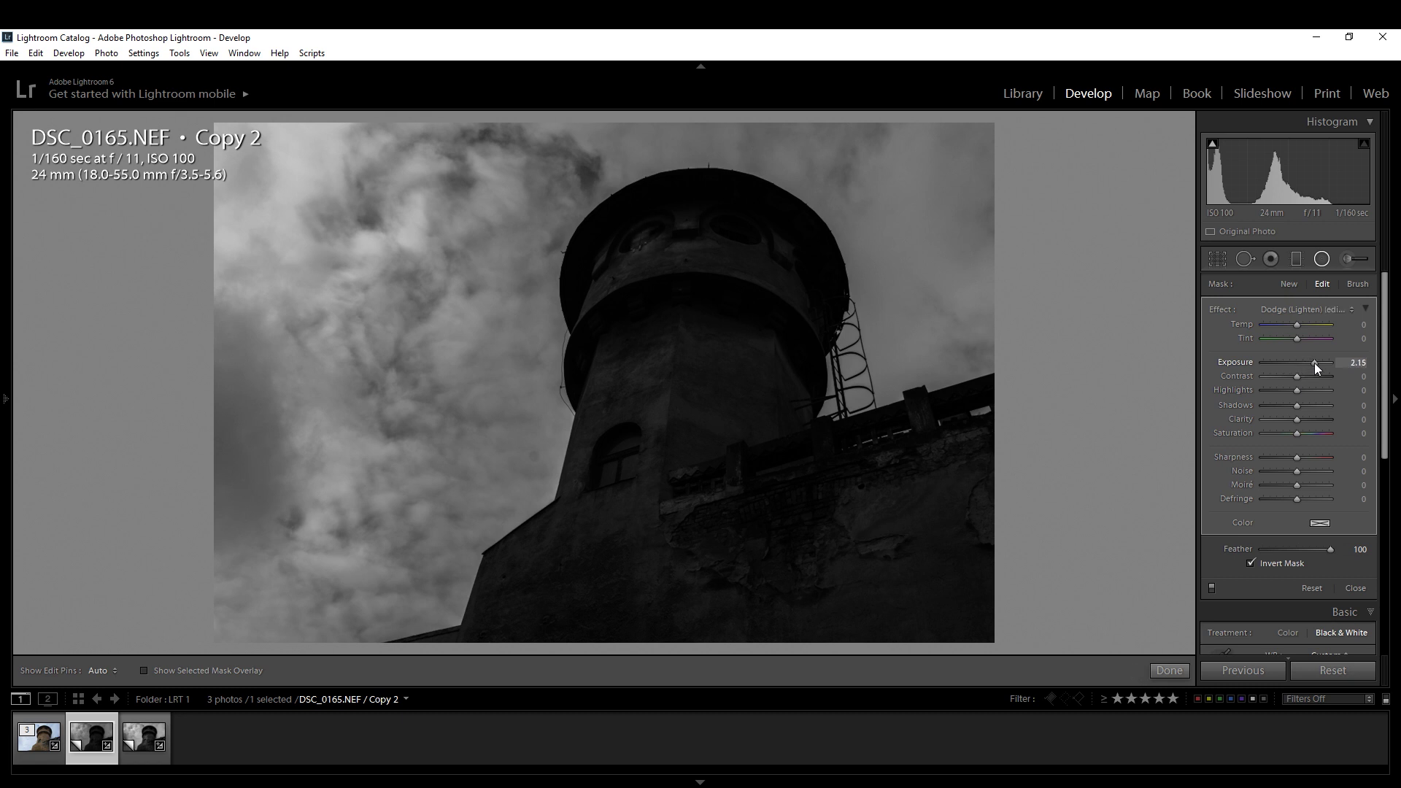
Lower the left round window filter's exposure to 2.07 and duplicate the filter onto the tower's right round window
{"action": "left_click_drag", "start_coordinate": [1313, 364], "coordinate": [1315, 365]}
{"action": "right_click", "coordinate": [635, 232]}
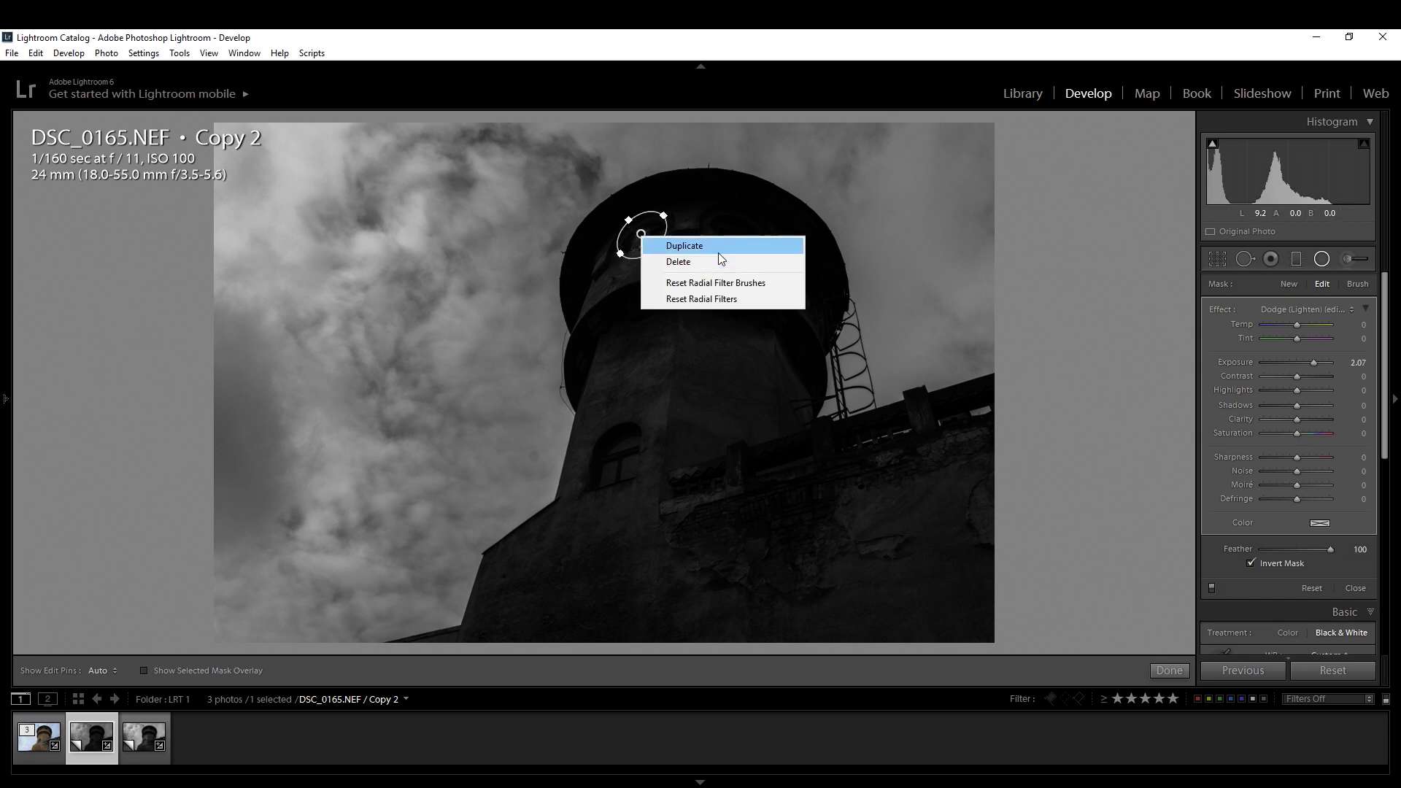
{"action": "left_click", "coordinate": [718, 248]}
{"action": "left_click_drag", "start_coordinate": [639, 233], "coordinate": [743, 232]}
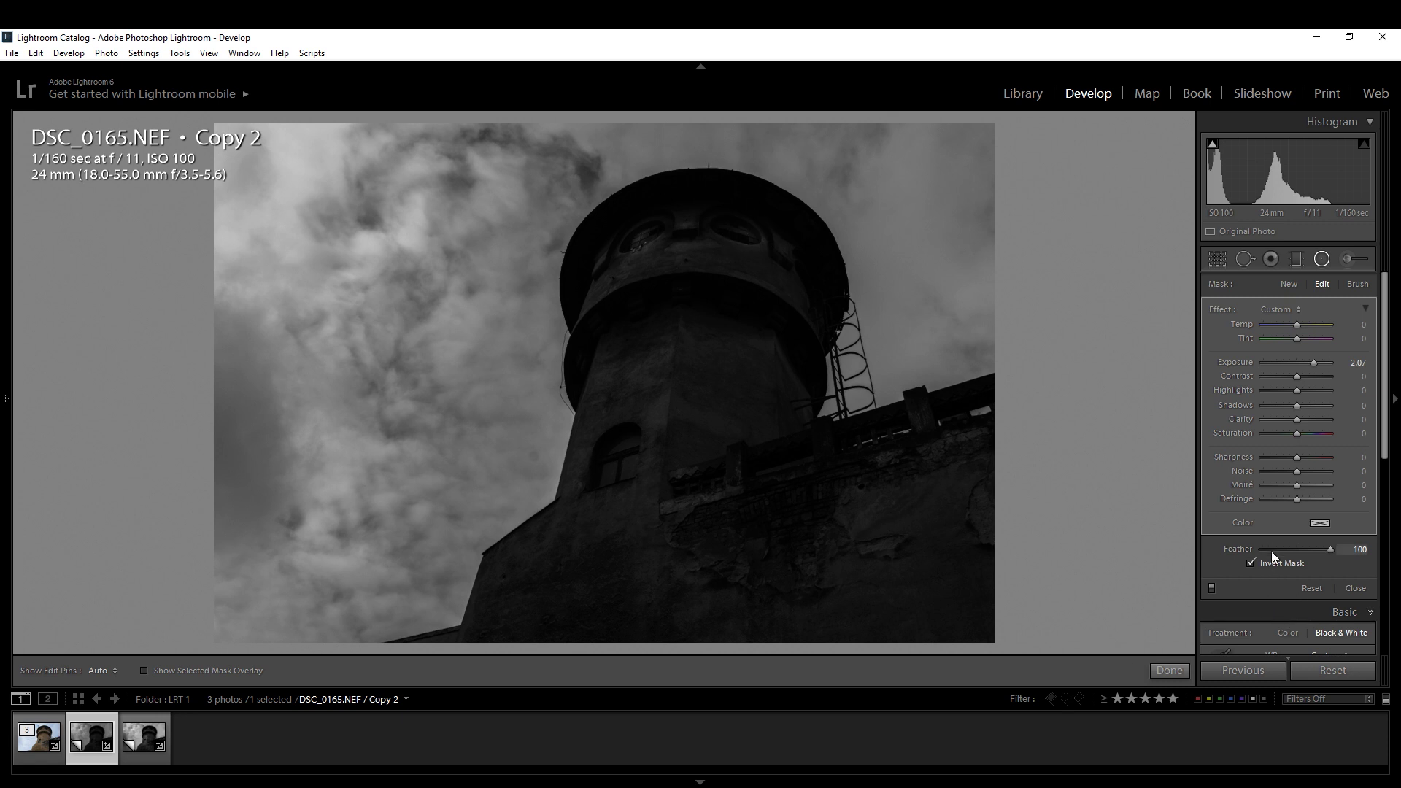
Duplicate the round-window filter onto the tower's arched window, fit it as a tilted ellipse with exposure 1.27, and compare with radial filters off
{"action": "right_click", "coordinate": [642, 234]}
{"action": "left_click", "coordinate": [668, 242]}
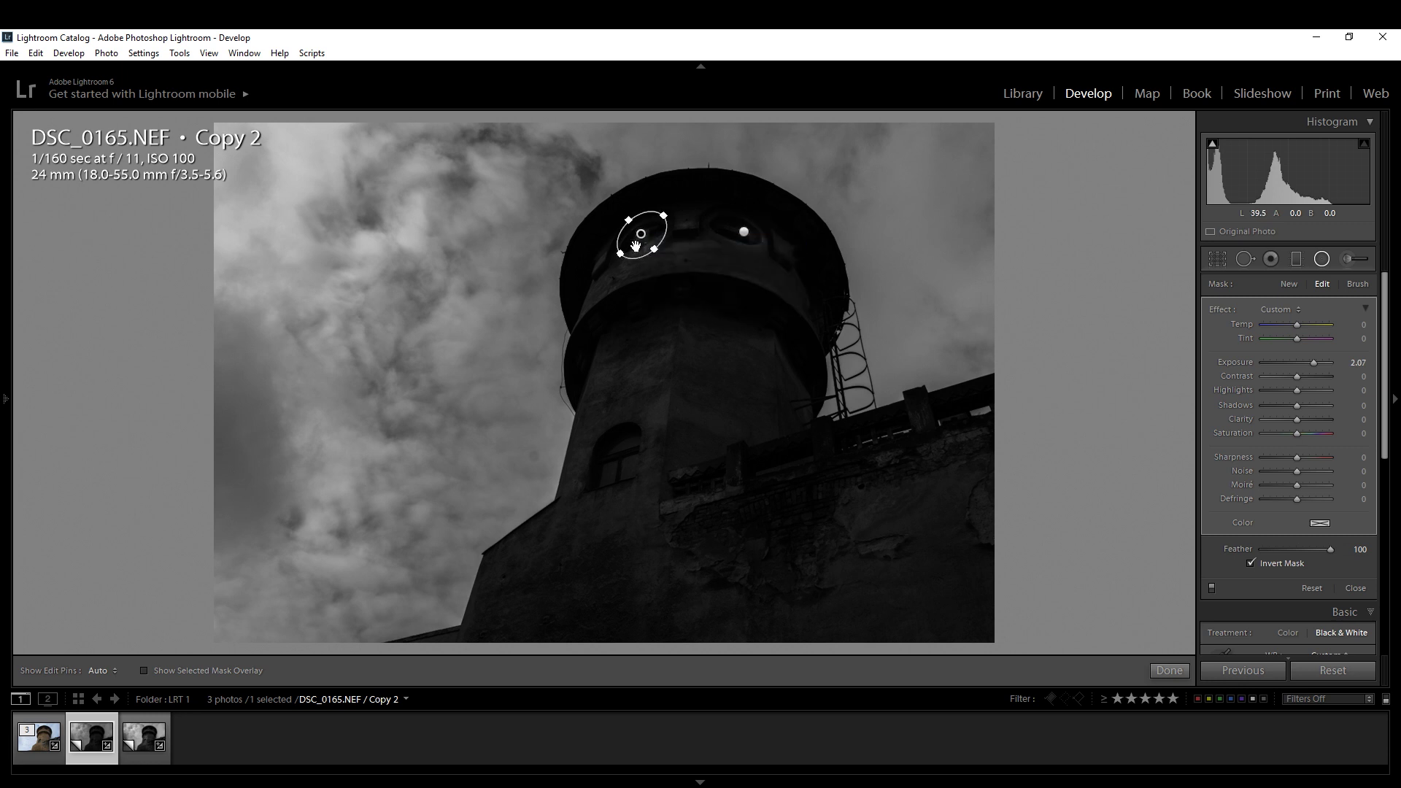
{"action": "mouse_move", "coordinate": [624, 455]}
{"action": "left_mouse_down"}
{"action": "mouse_move", "coordinate": [603, 488]}
{"action": "mouse_move", "coordinate": [643, 442]}
{"action": "mouse_move", "coordinate": [634, 435]}
{"action": "left_mouse_up"}
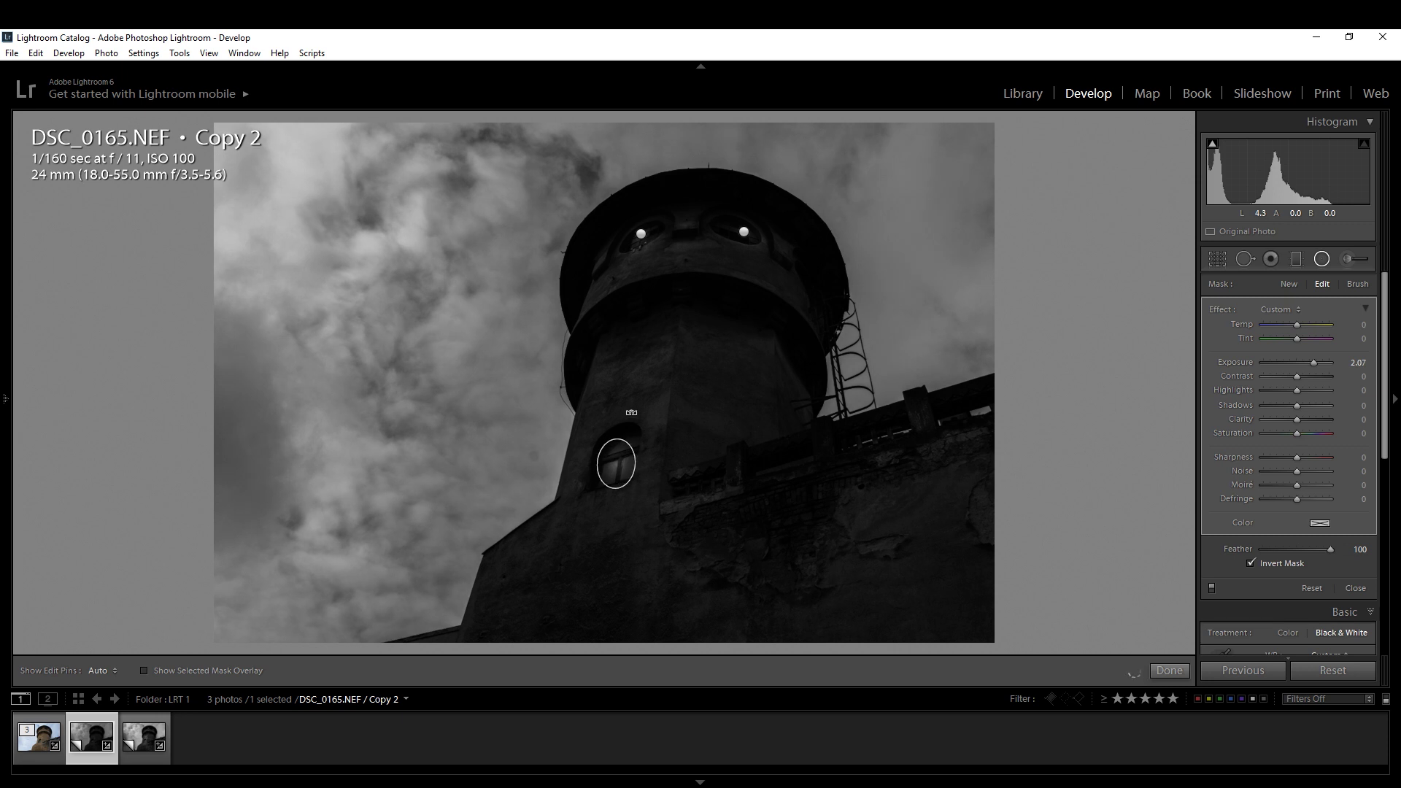
{"action": "left_click_drag", "start_coordinate": [630, 437], "coordinate": [641, 478]}
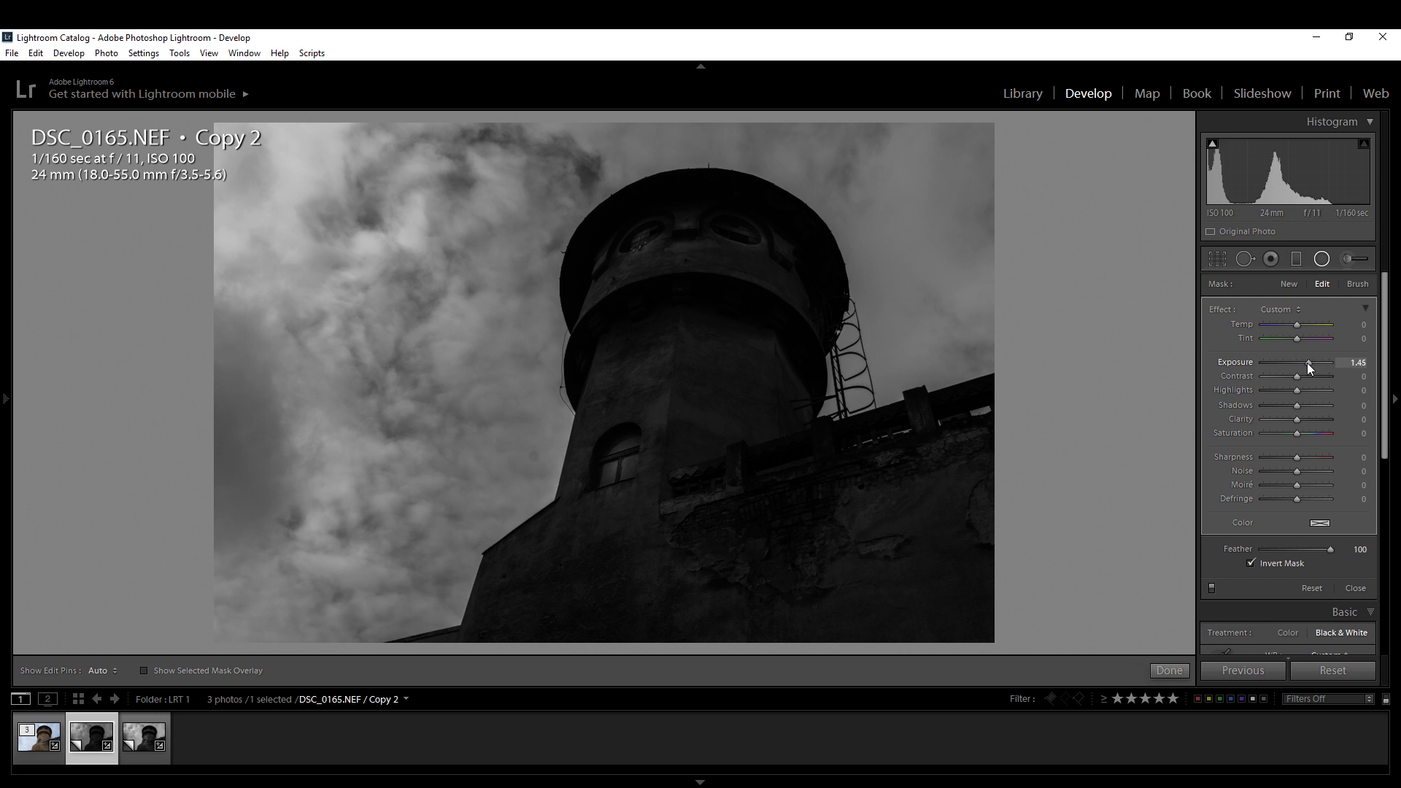
{"action": "left_click_drag", "start_coordinate": [1307, 362], "coordinate": [1305, 362]}
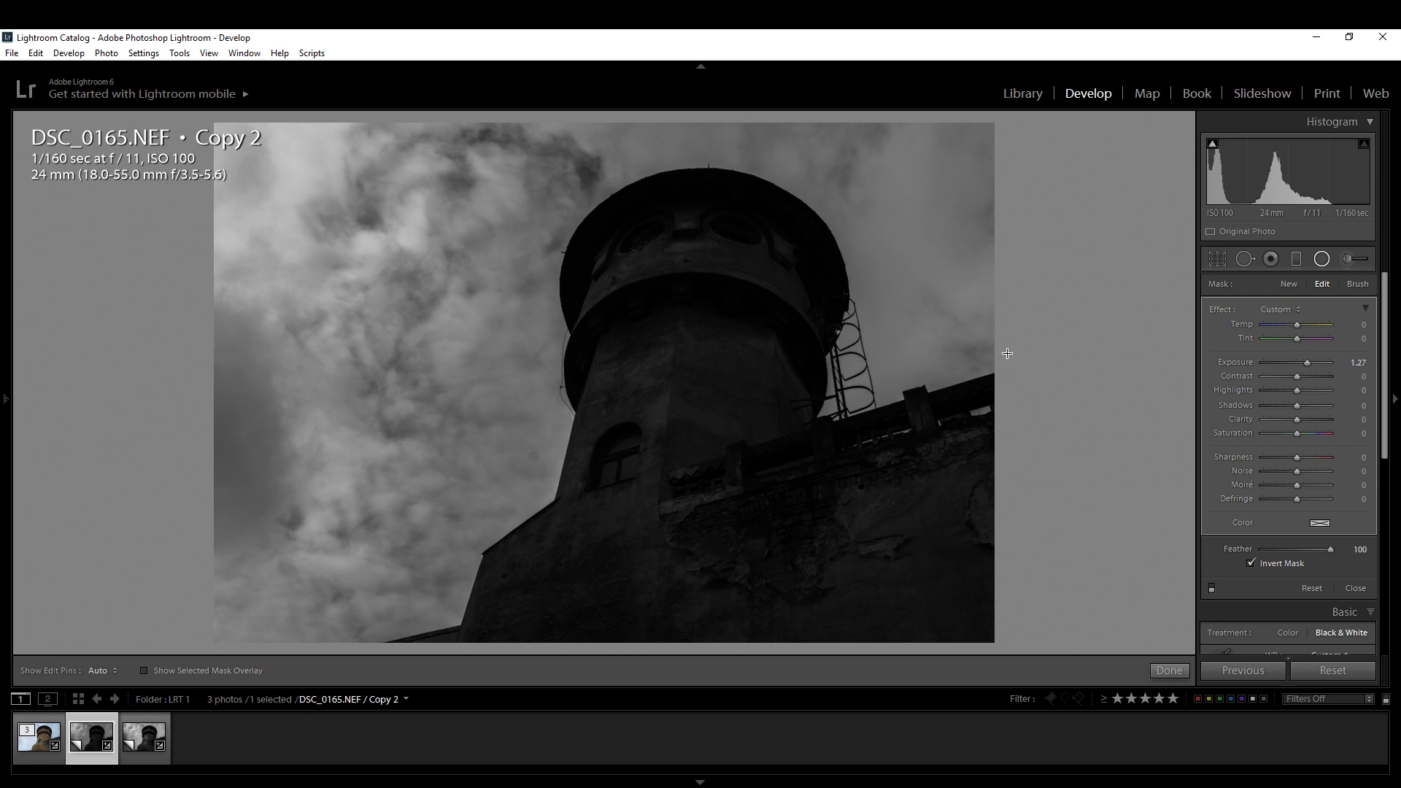
{"action": "left_click", "coordinate": [1211, 593]}
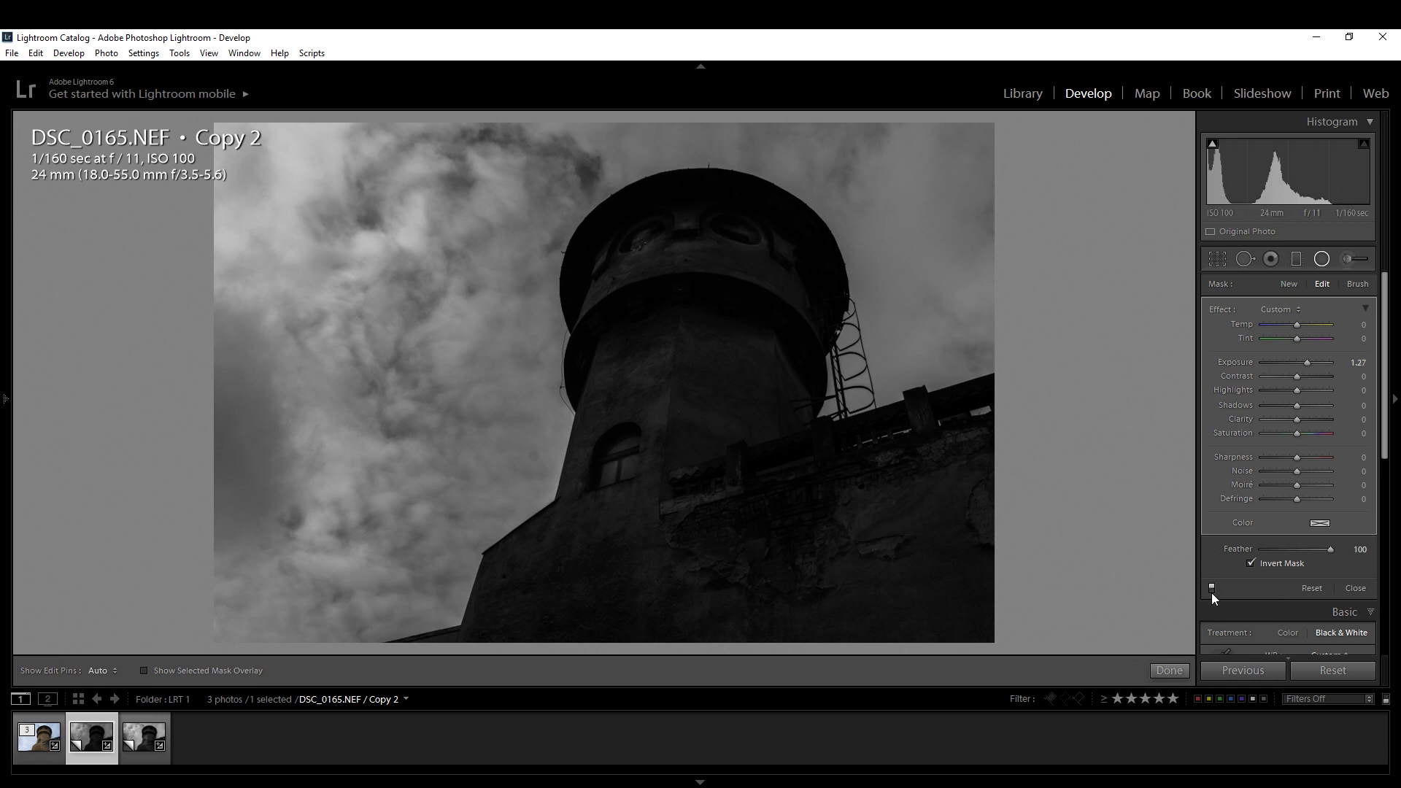
{"action": "left_click", "coordinate": [1210, 589]}
{"action": "left_click", "coordinate": [1211, 589]}
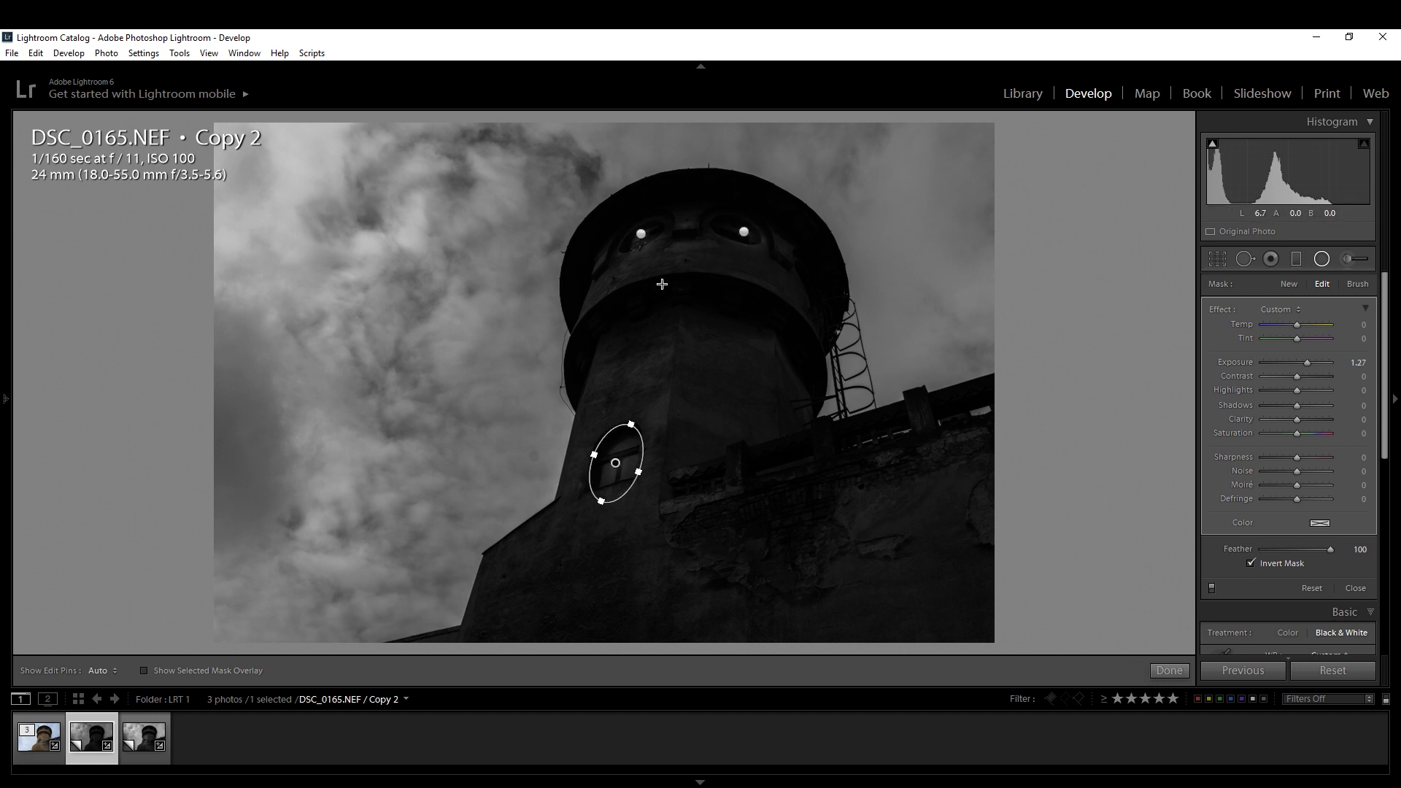
Draw a radial filter on the tower's right wall face with its mask inverted, feather 100 and exposure 0.92
{"action": "mouse_move", "coordinate": [707, 432]}
{"action": "left_mouse_down"}
{"action": "mouse_move", "coordinate": [729, 335]}
{"action": "mouse_move", "coordinate": [775, 336]}
{"action": "mouse_move", "coordinate": [729, 332]}
{"action": "mouse_move", "coordinate": [735, 317]}
{"action": "left_mouse_up"}
{"action": "left_click_drag", "start_coordinate": [805, 390], "coordinate": [780, 391]}
{"action": "left_click", "coordinate": [1272, 567]}
{"action": "left_click_drag", "start_coordinate": [1303, 548], "coordinate": [1376, 561]}
{"action": "left_click_drag", "start_coordinate": [1298, 365], "coordinate": [1303, 365]}
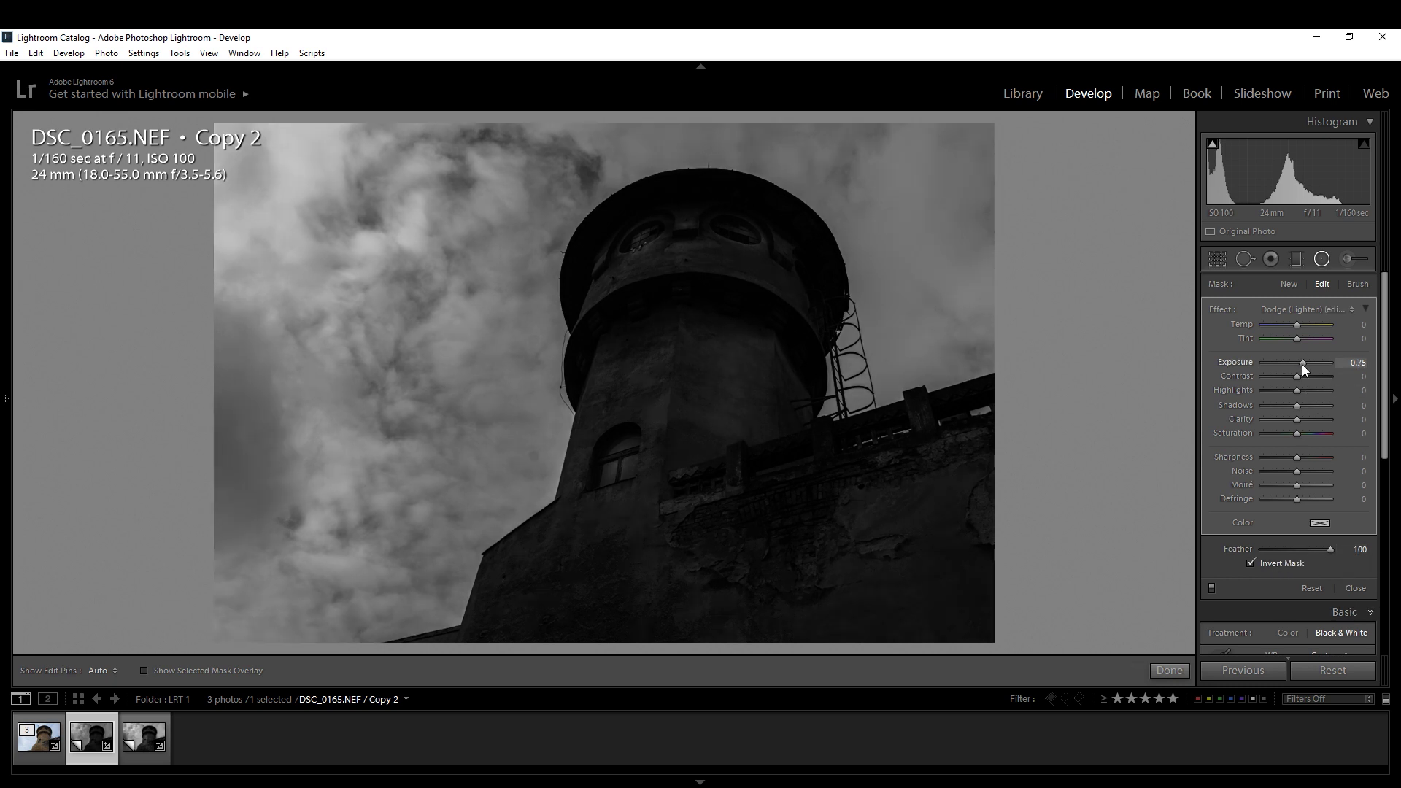
Duplicate the right wall filter onto the tower's left wall face, then narrow, tilt and position it above the arched window
{"action": "mouse_move", "coordinate": [686, 389]}
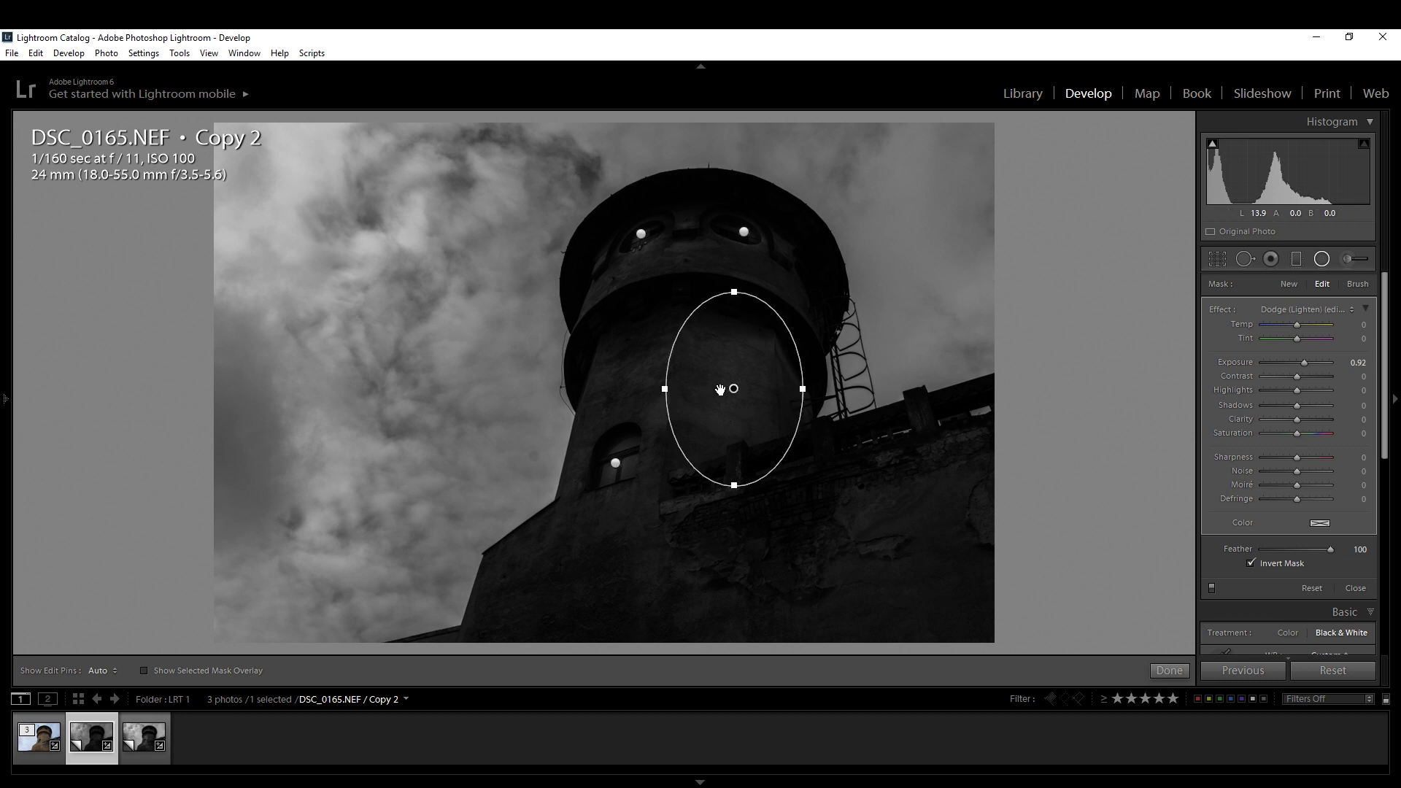
{"action": "right_click", "coordinate": [734, 389]}
{"action": "left_click", "coordinate": [775, 401]}
{"action": "left_click_drag", "start_coordinate": [733, 388], "coordinate": [625, 387]}
{"action": "left_click_drag", "start_coordinate": [624, 483], "coordinate": [626, 486]}
{"action": "left_click_drag", "start_coordinate": [642, 343], "coordinate": [627, 410]}
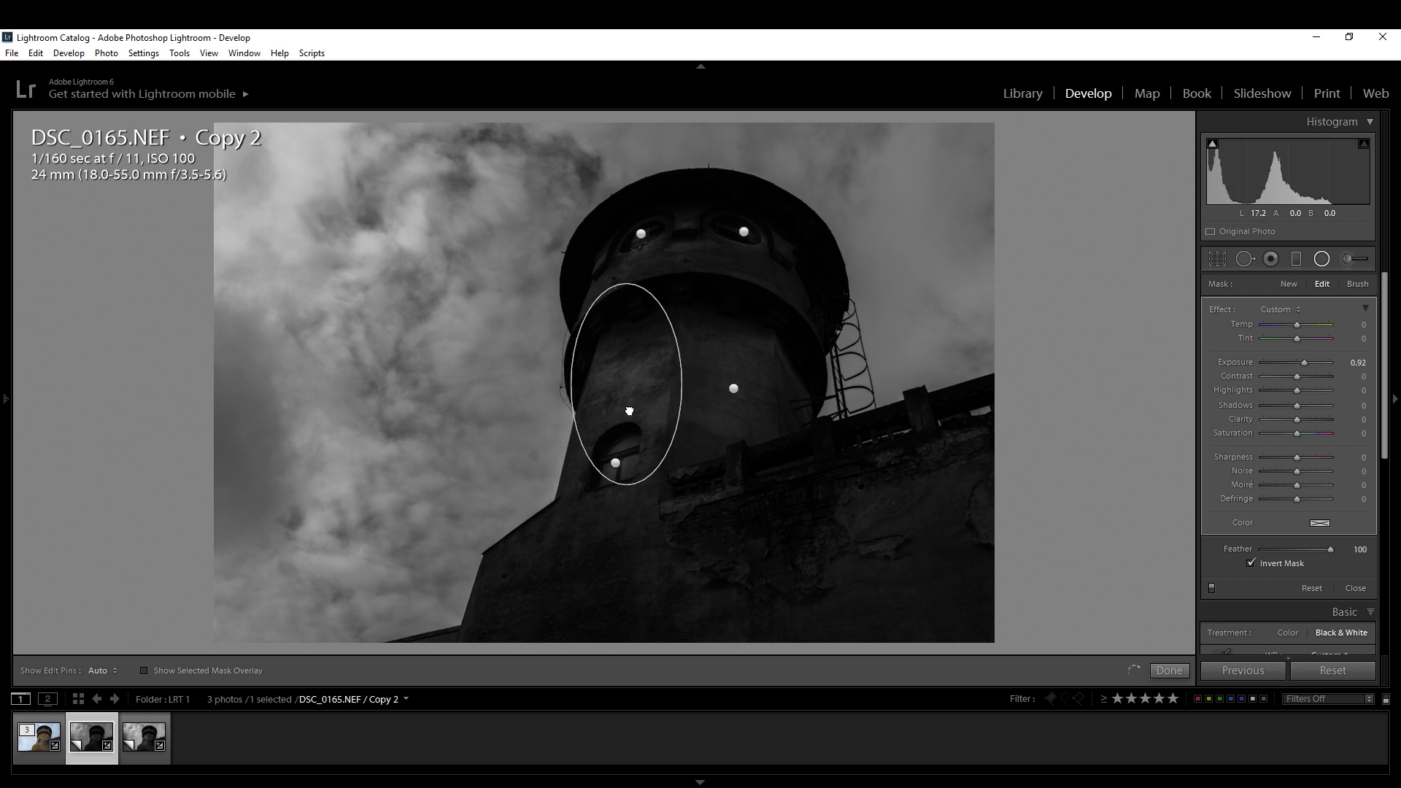
{"action": "left_click_drag", "start_coordinate": [648, 304], "coordinate": [654, 302]}
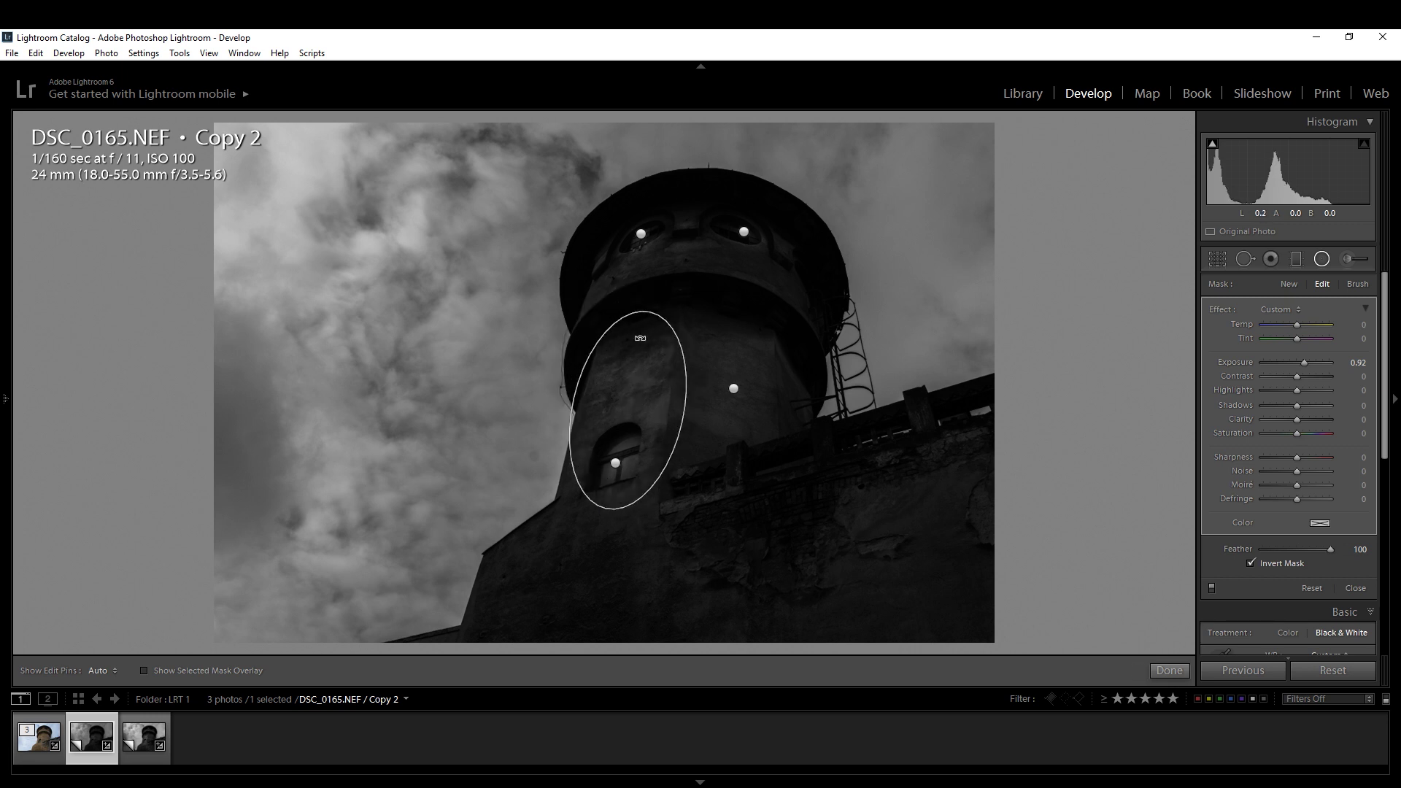
{"action": "left_click_drag", "start_coordinate": [626, 409], "coordinate": [631, 357]}
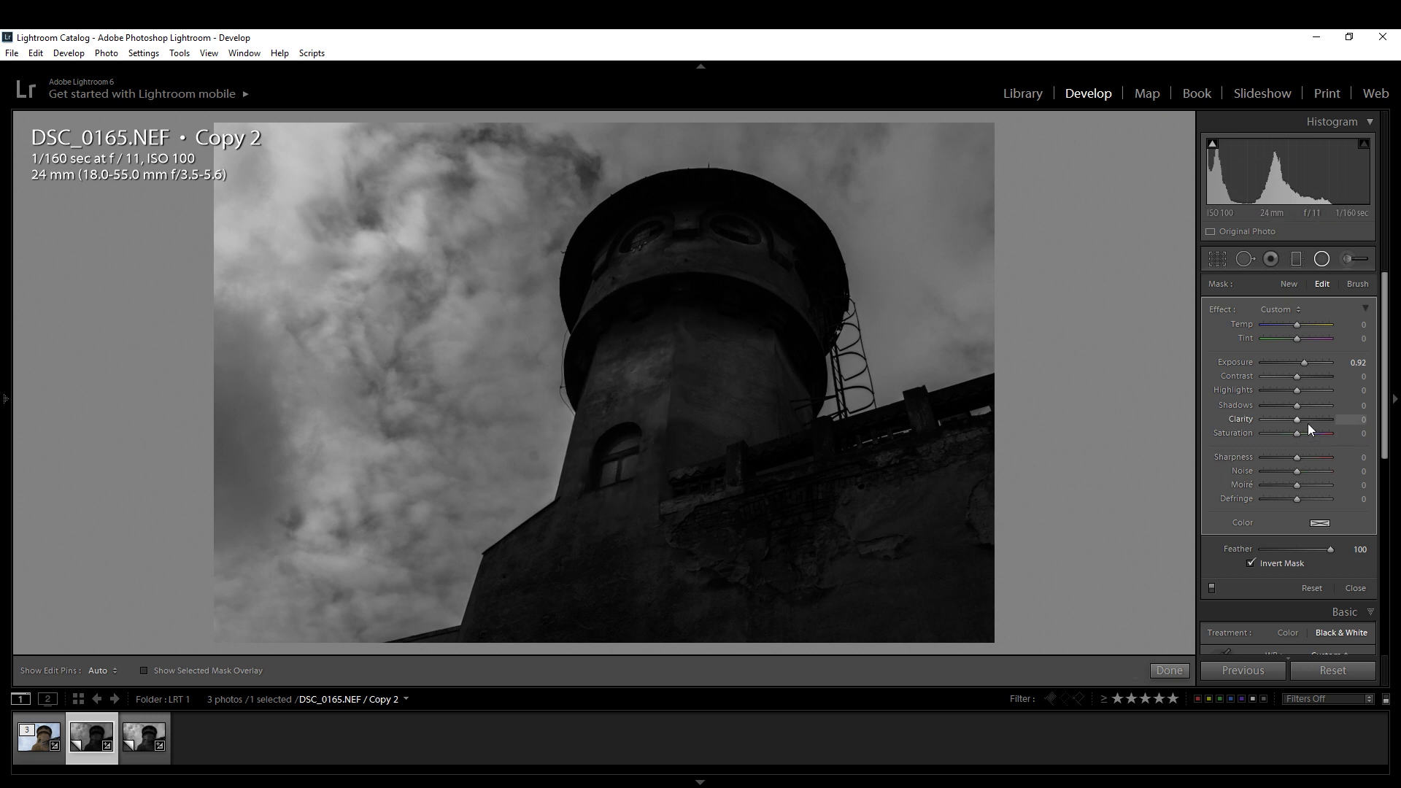
Set the left wall filter's shadows to 10, highlights to 27 and clarity to 21
{"action": "left_click_drag", "start_coordinate": [1296, 407], "coordinate": [1303, 411]}
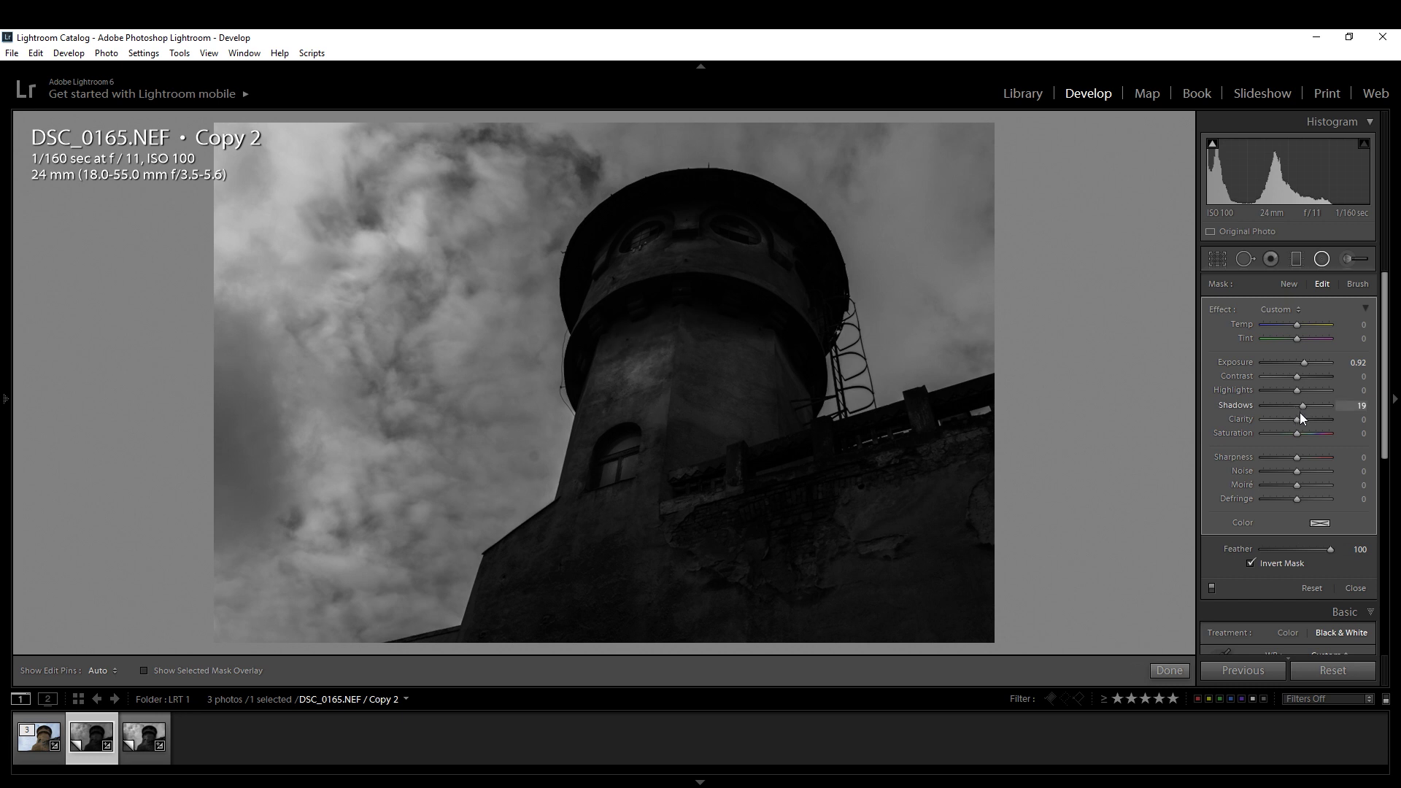
{"action": "left_click", "coordinate": [1299, 413]}
{"action": "left_click_drag", "start_coordinate": [1289, 392], "coordinate": [1305, 392]}
{"action": "left_click", "coordinate": [1307, 421]}
{"action": "left_click_drag", "start_coordinate": [1305, 421], "coordinate": [1303, 420]}
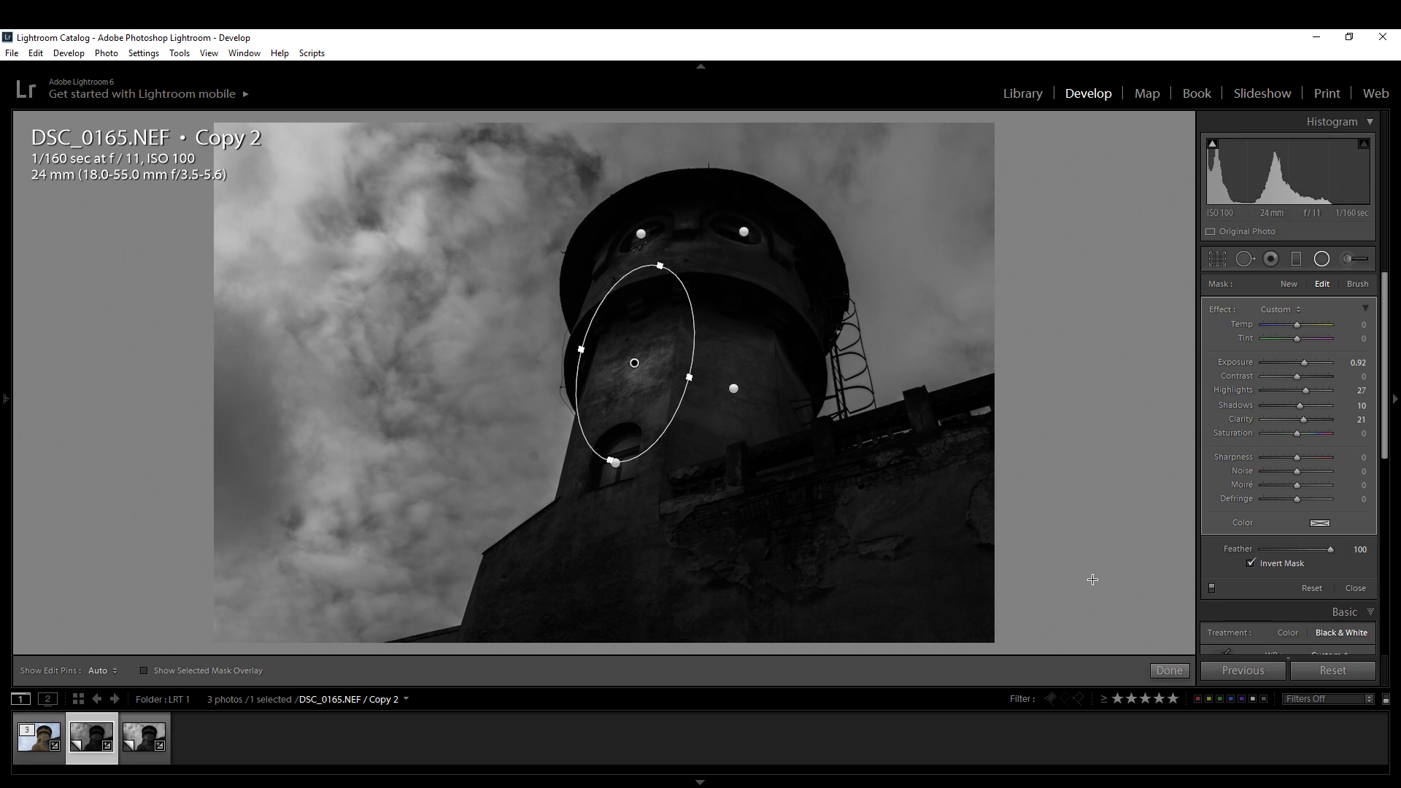
Duplicate the left wall filter onto the foreground brick wall and stretch it into a long tilted ellipse following the wall's upper edge
{"action": "right_click", "coordinate": [641, 365]}
{"action": "left_click", "coordinate": [663, 377]}
{"action": "left_click_drag", "start_coordinate": [661, 380], "coordinate": [603, 621]}
{"action": "left_click_drag", "start_coordinate": [805, 505], "coordinate": [849, 507]}
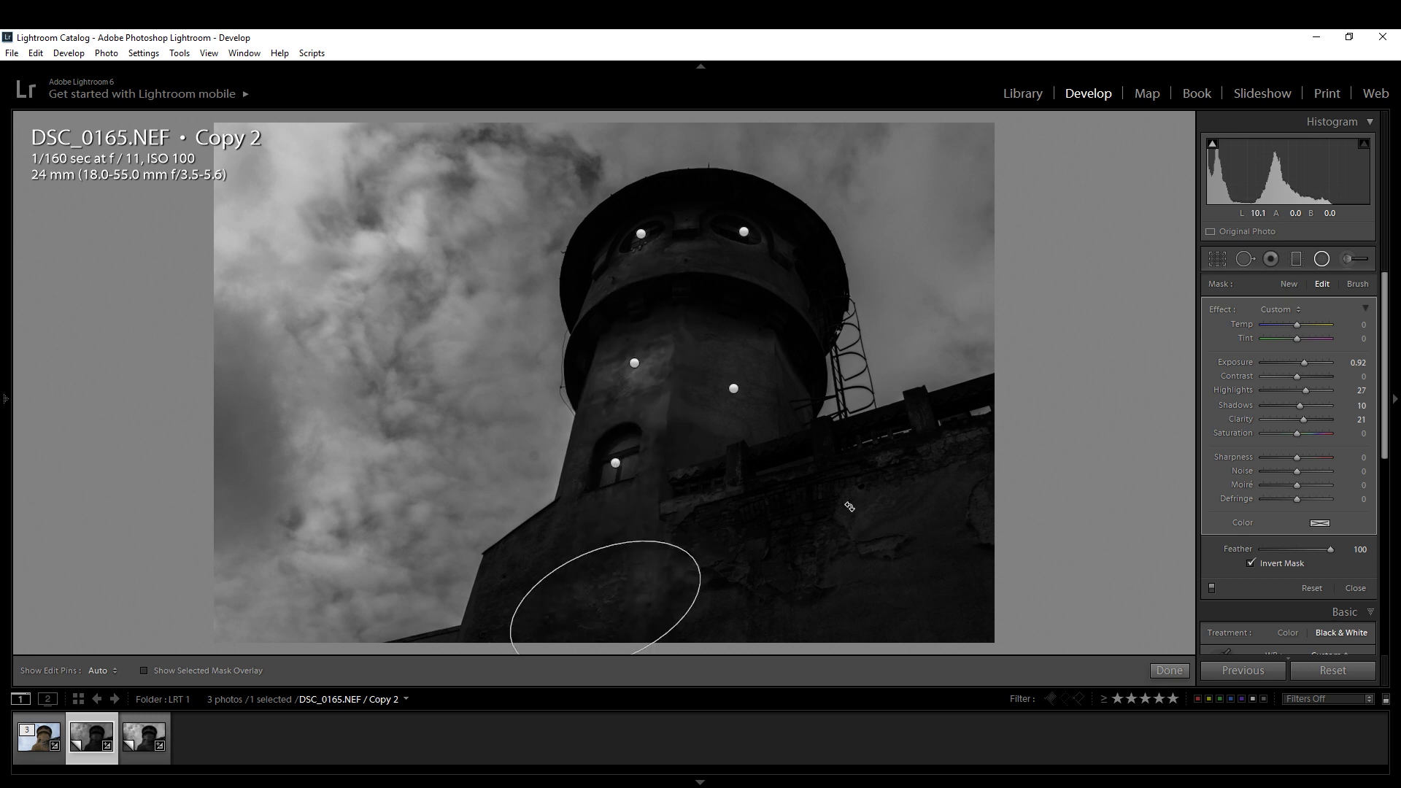
{"action": "left_click_drag", "start_coordinate": [697, 570], "coordinate": [971, 454]}
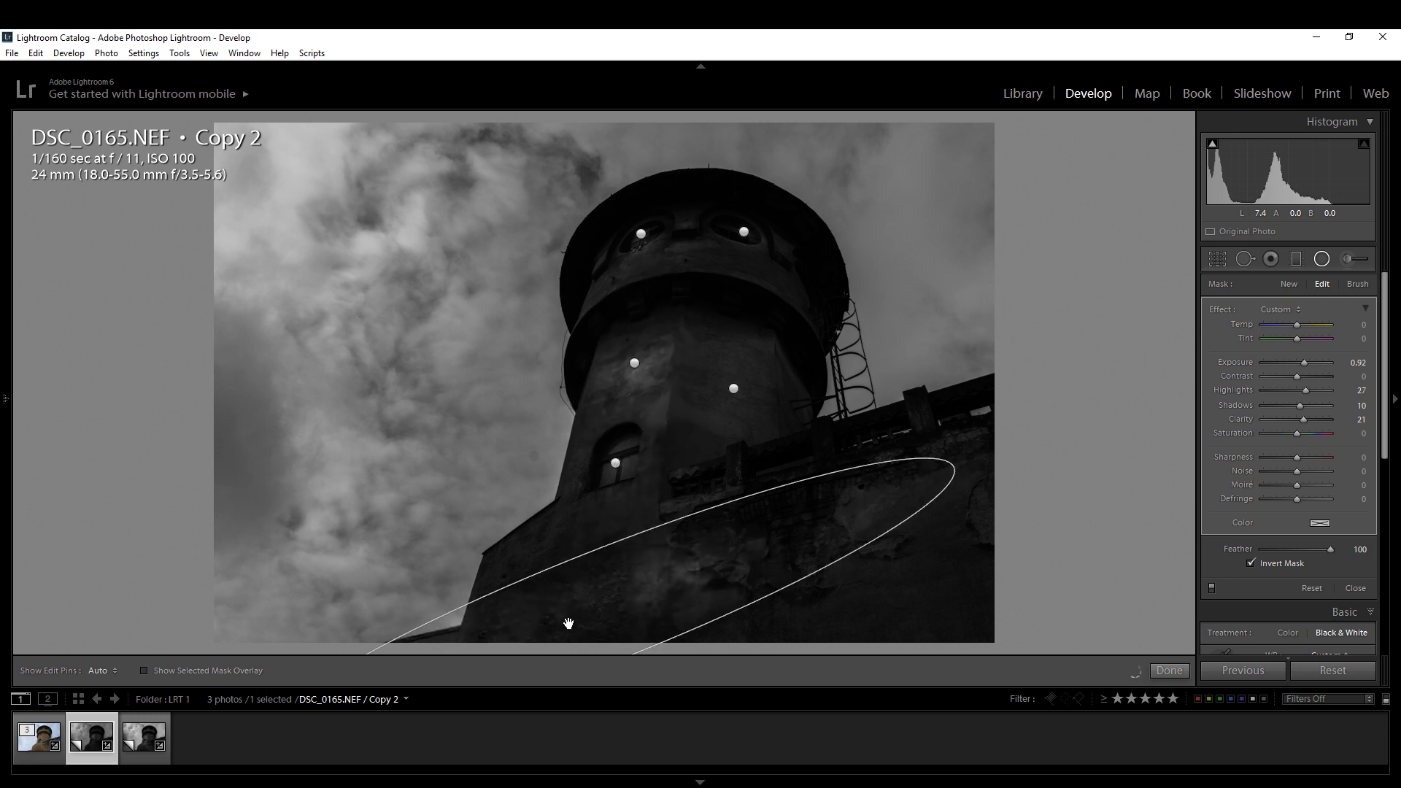
{"action": "left_click_drag", "start_coordinate": [594, 603], "coordinate": [833, 509]}
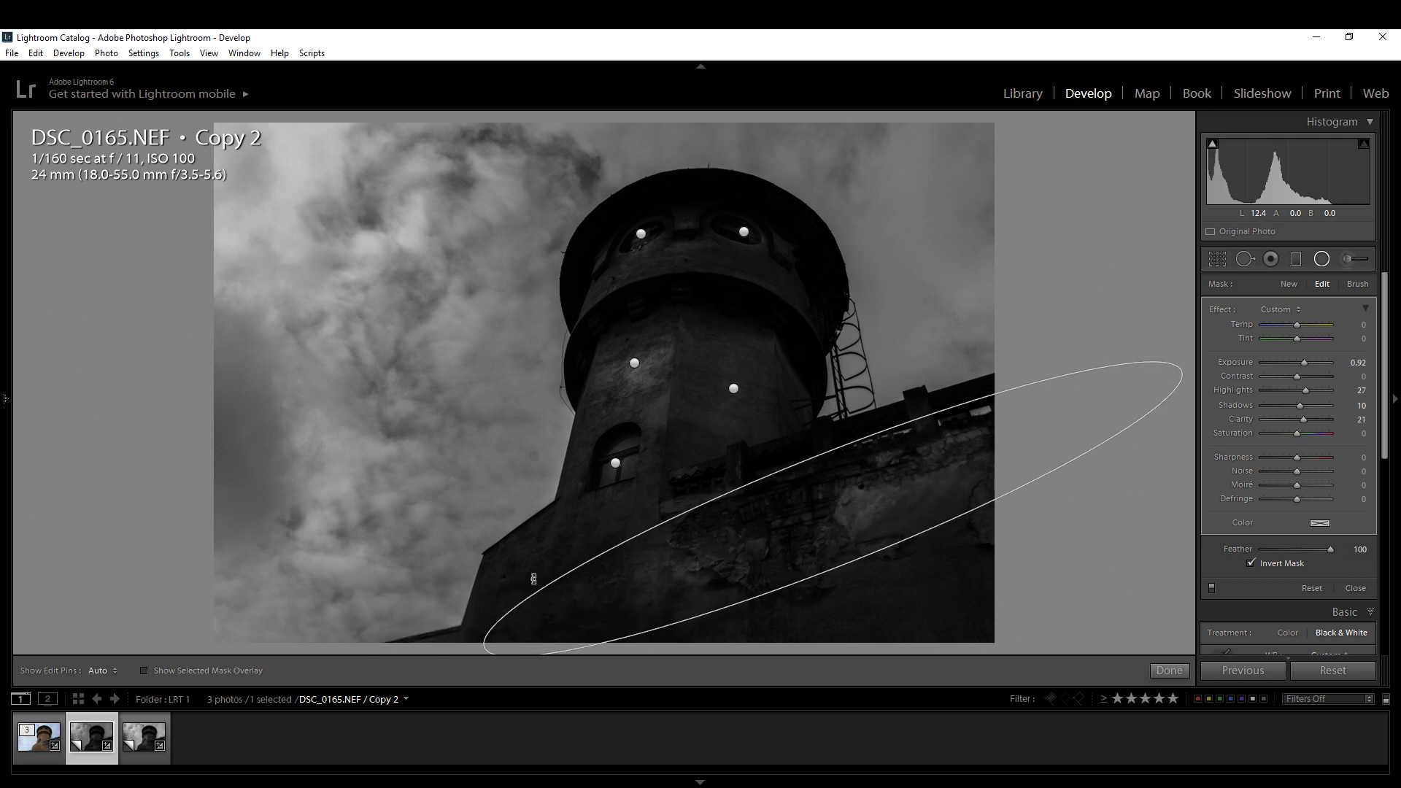
{"action": "left_click_drag", "start_coordinate": [487, 593], "coordinate": [478, 576]}
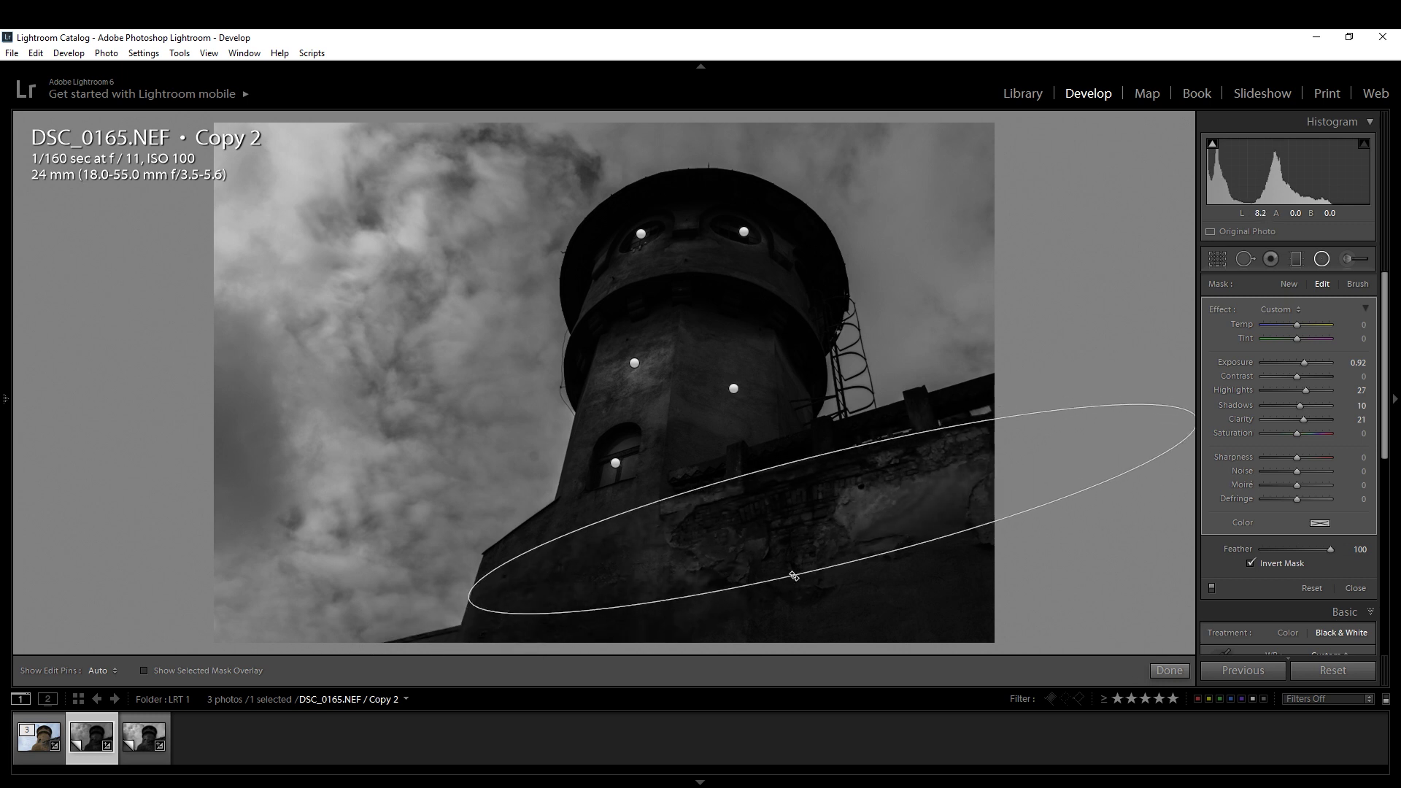
{"action": "left_click_drag", "start_coordinate": [828, 513], "coordinate": [812, 499]}
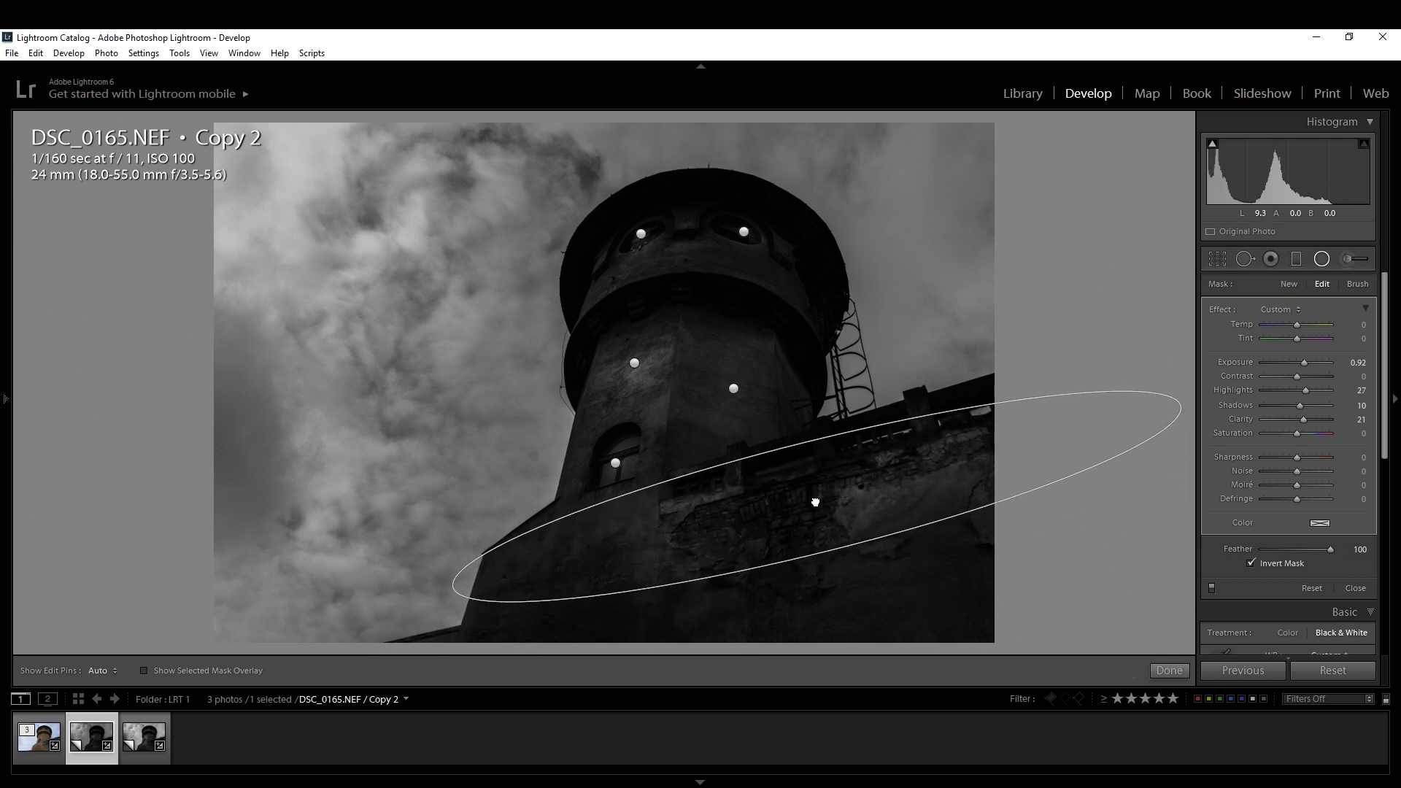
{"action": "left_click_drag", "start_coordinate": [534, 573], "coordinate": [541, 576]}
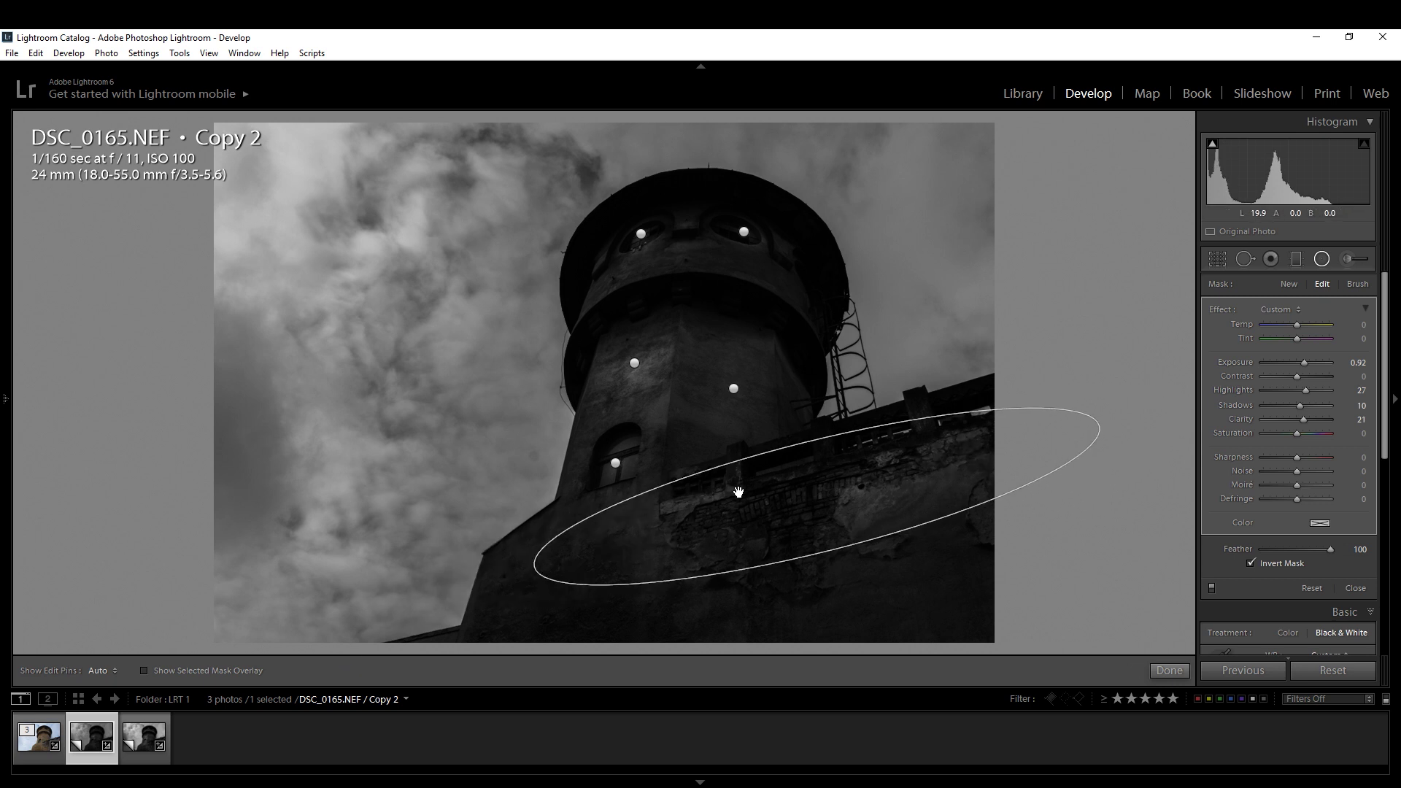
{"action": "left_click_drag", "start_coordinate": [805, 501], "coordinate": [824, 496]}
Set the brick wall filter's highlights to 1, reset its shadows to 0, and compare the photo with the radial filters off
{"action": "left_click_drag", "start_coordinate": [1295, 392], "coordinate": [1302, 392]}
{"action": "double_click", "coordinate": [1302, 404]}
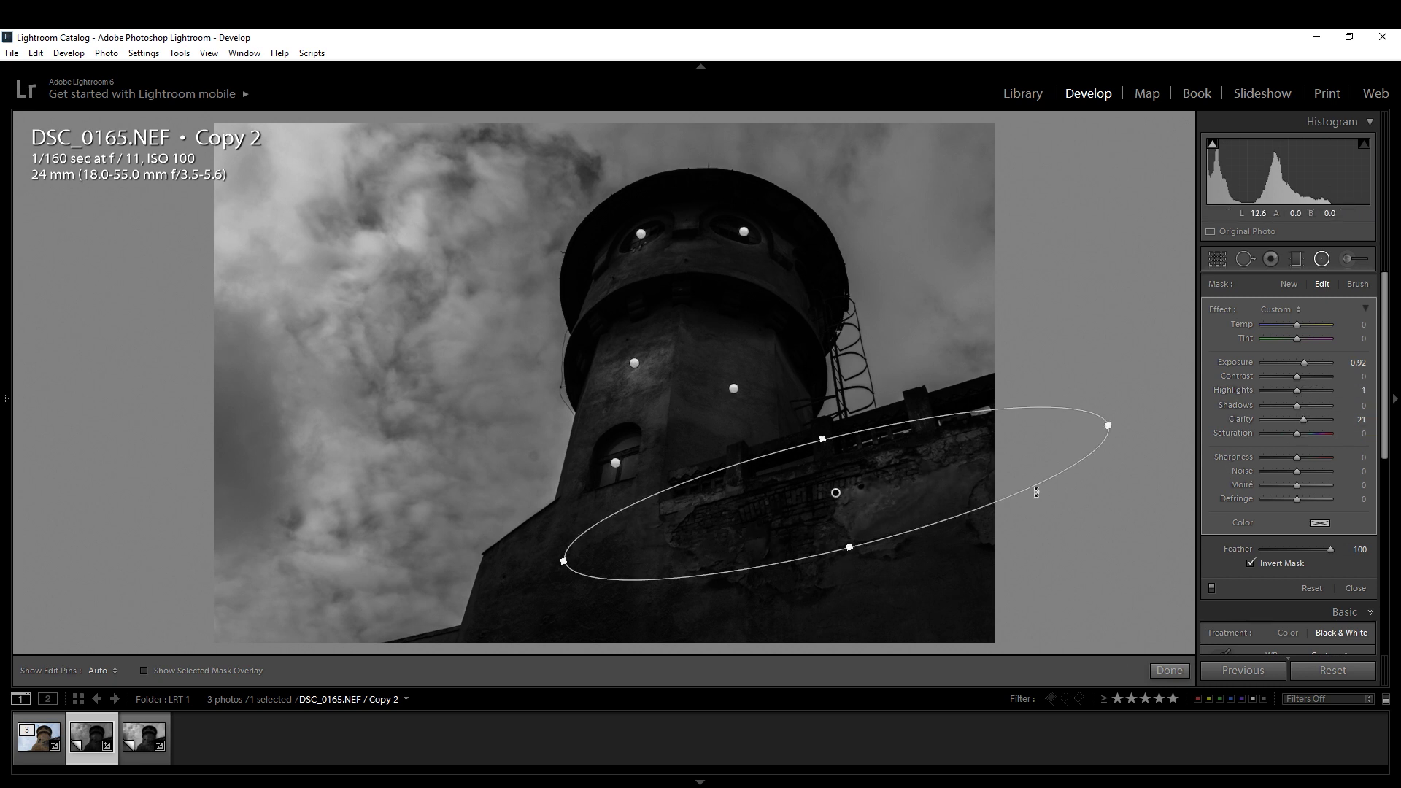
{"action": "left_click", "coordinate": [1210, 589]}
{"action": "left_click", "coordinate": [1210, 588]}
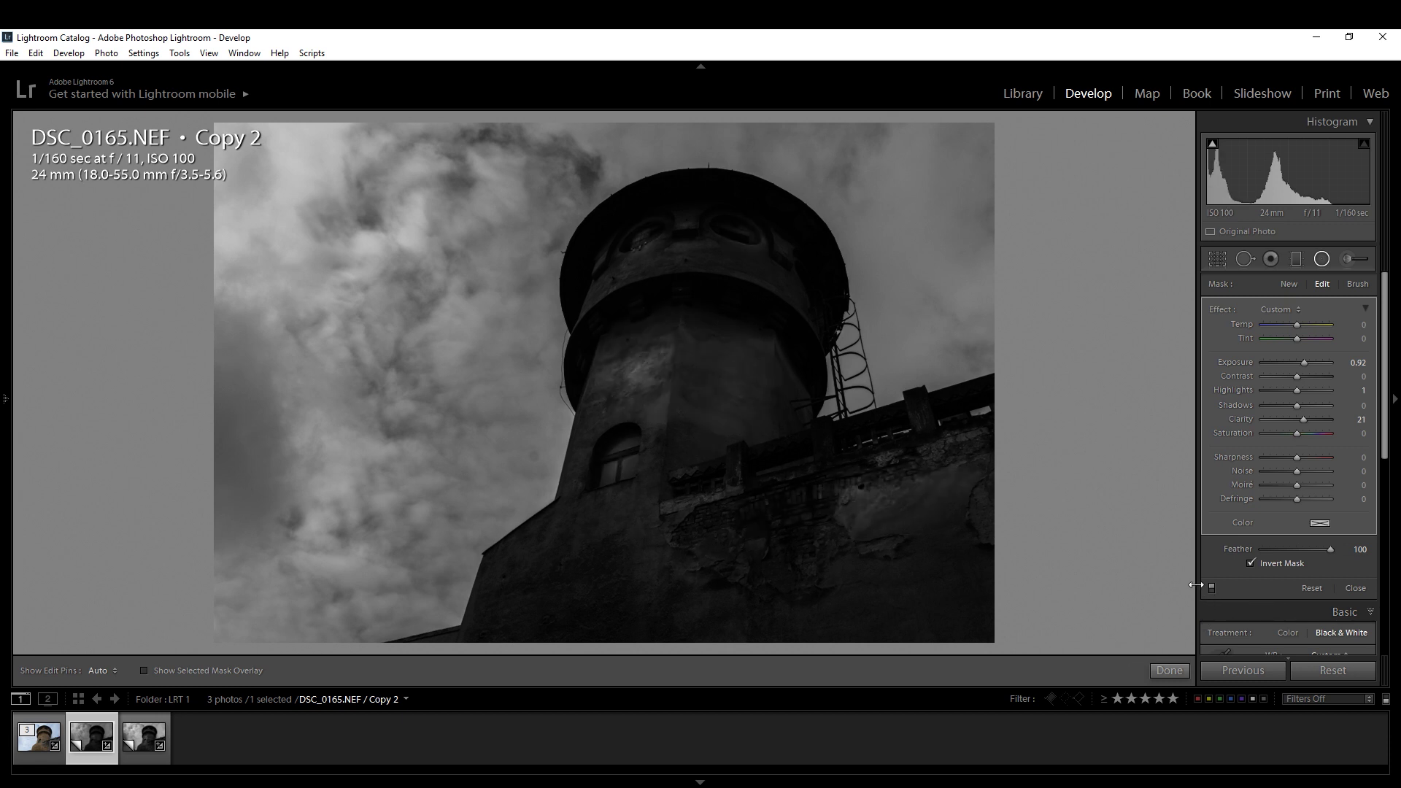
{"action": "mouse_move", "coordinate": [1144, 585]}
Draw a large radial filter around the whole tower and give it the Dodge (Lighten) effect preset
{"action": "mouse_move", "coordinate": [694, 367]}
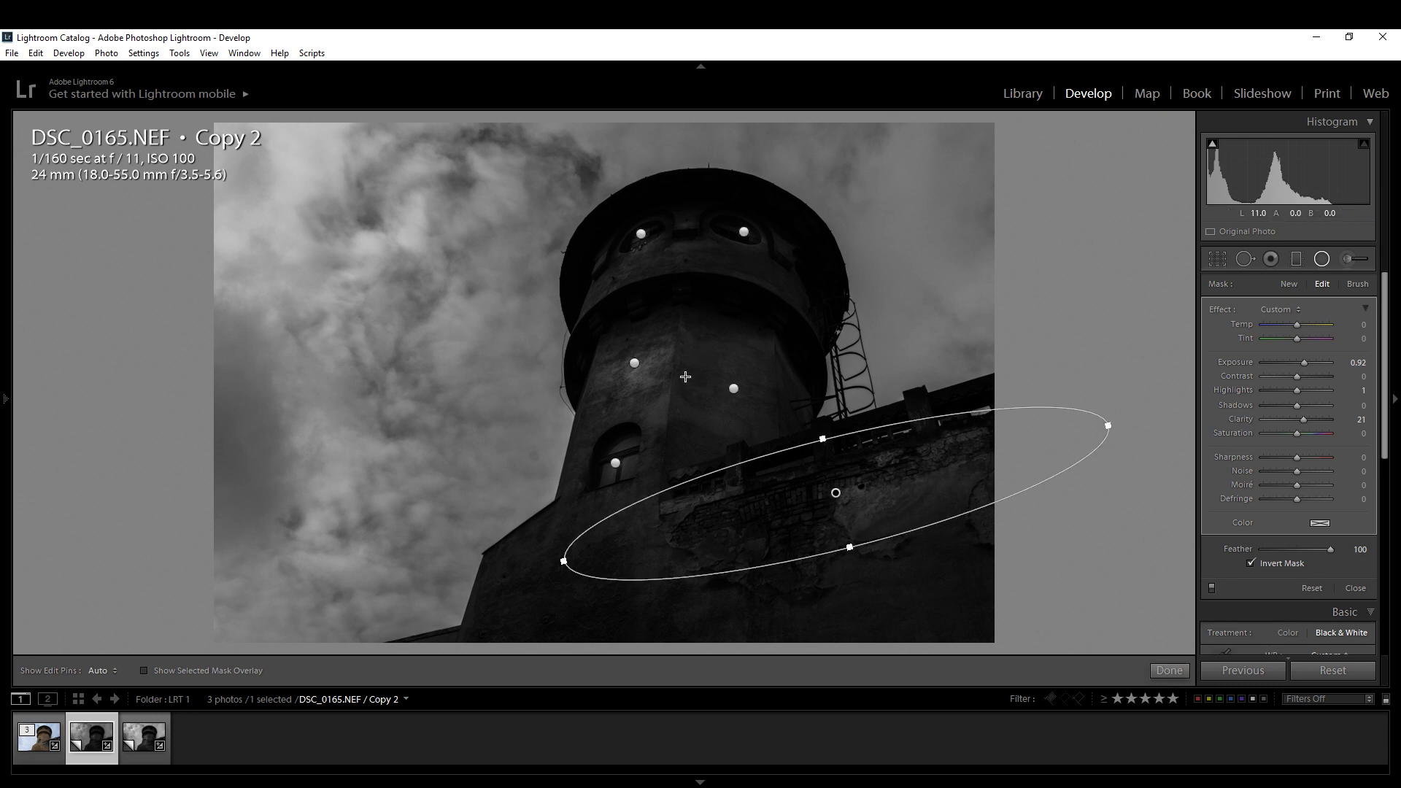
{"action": "mouse_move", "coordinate": [688, 395]}
{"action": "left_mouse_down"}
{"action": "mouse_move", "coordinate": [485, 188]}
{"action": "mouse_move", "coordinate": [496, 176]}
{"action": "mouse_move", "coordinate": [401, 149]}
{"action": "left_mouse_up"}
{"action": "left_click", "coordinate": [1296, 309]}
{"action": "left_click", "coordinate": [1338, 437]}
Briefly try the large filter's inverted mask, return it to affecting the area outside the ellipse, and set its exposure to -0.22
{"action": "left_click", "coordinate": [1296, 549]}
{"action": "left_click", "coordinate": [1290, 559]}
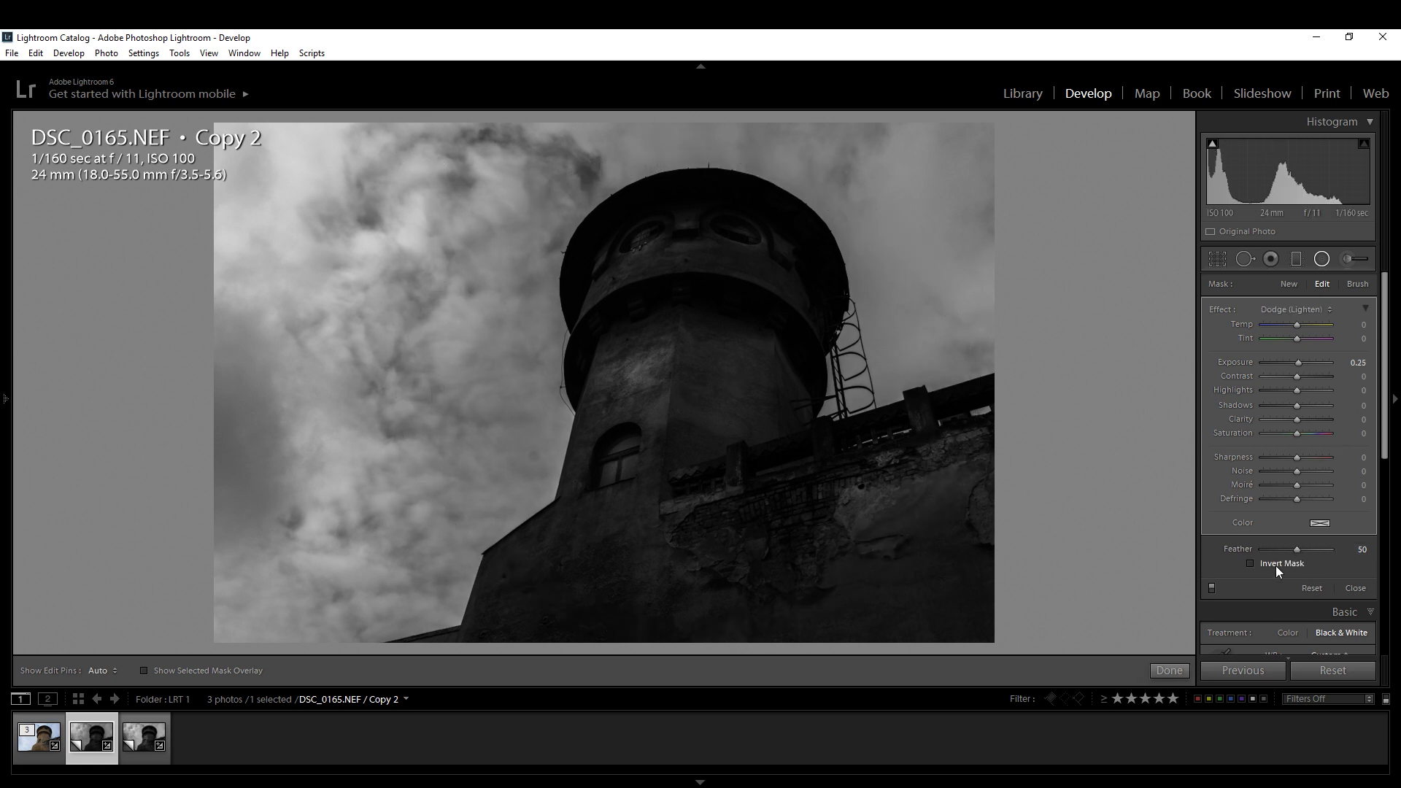
{"action": "left_click", "coordinate": [1275, 566]}
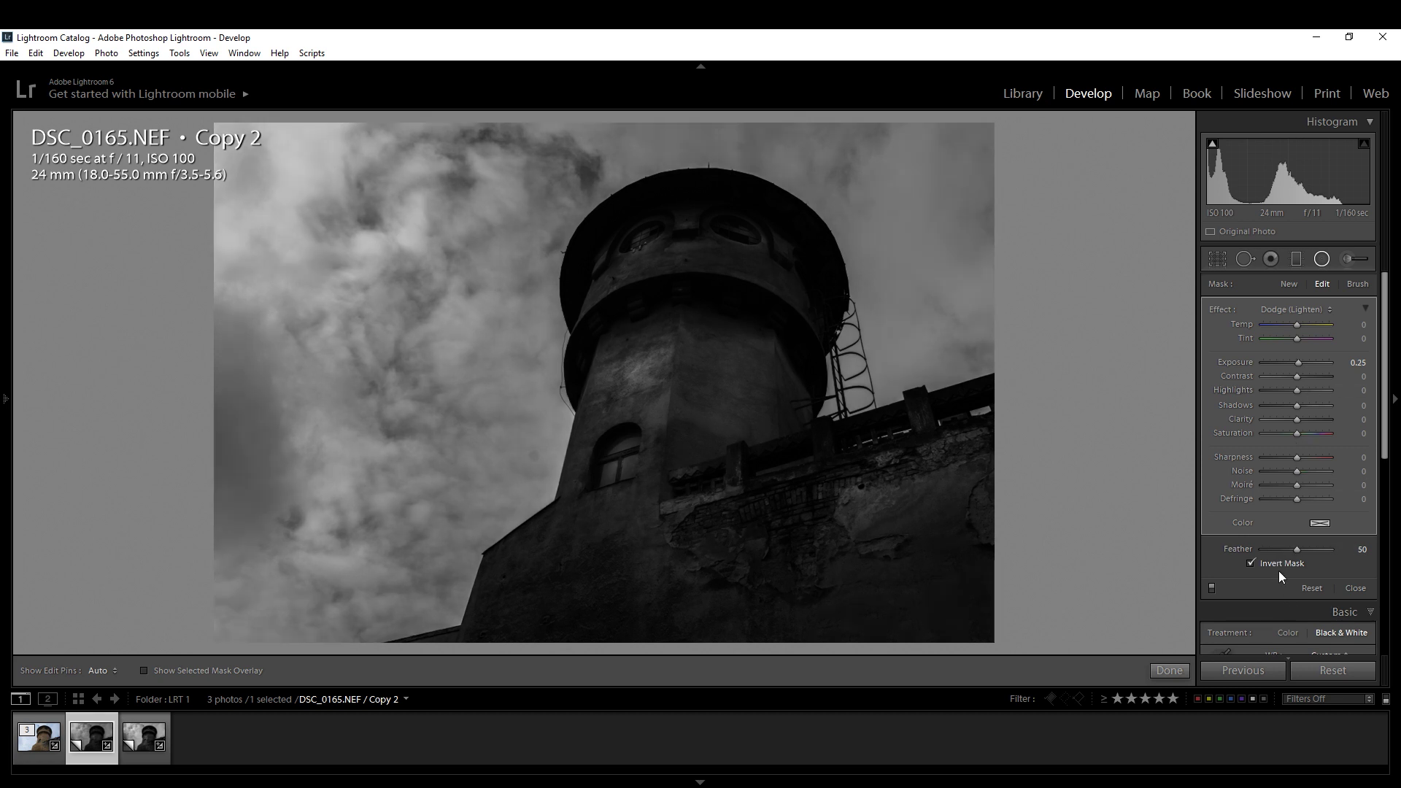
{"action": "left_click", "coordinate": [1275, 566]}
{"action": "left_click_drag", "start_coordinate": [1299, 361], "coordinate": [1294, 364]}
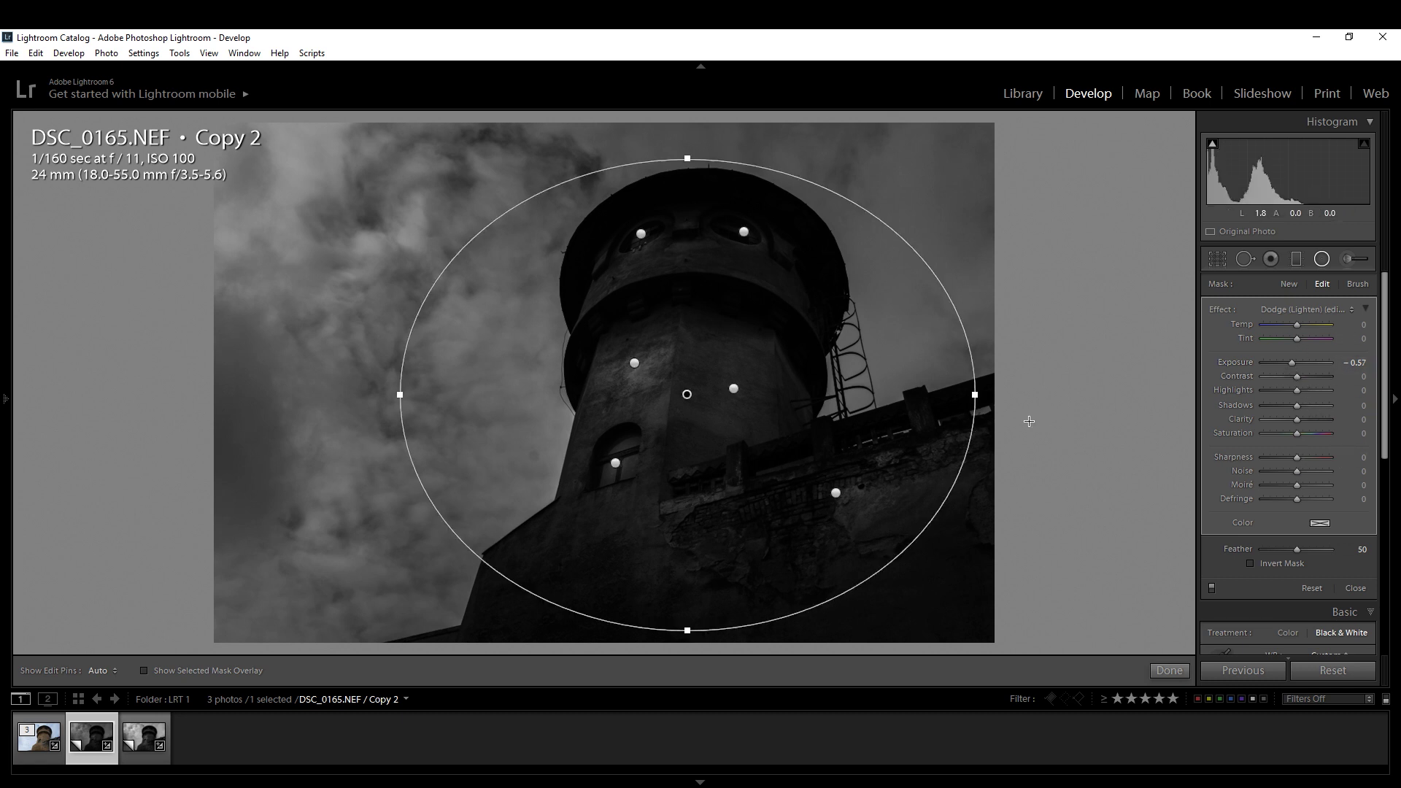
{"action": "left_click_drag", "start_coordinate": [1295, 362], "coordinate": [1296, 362]}
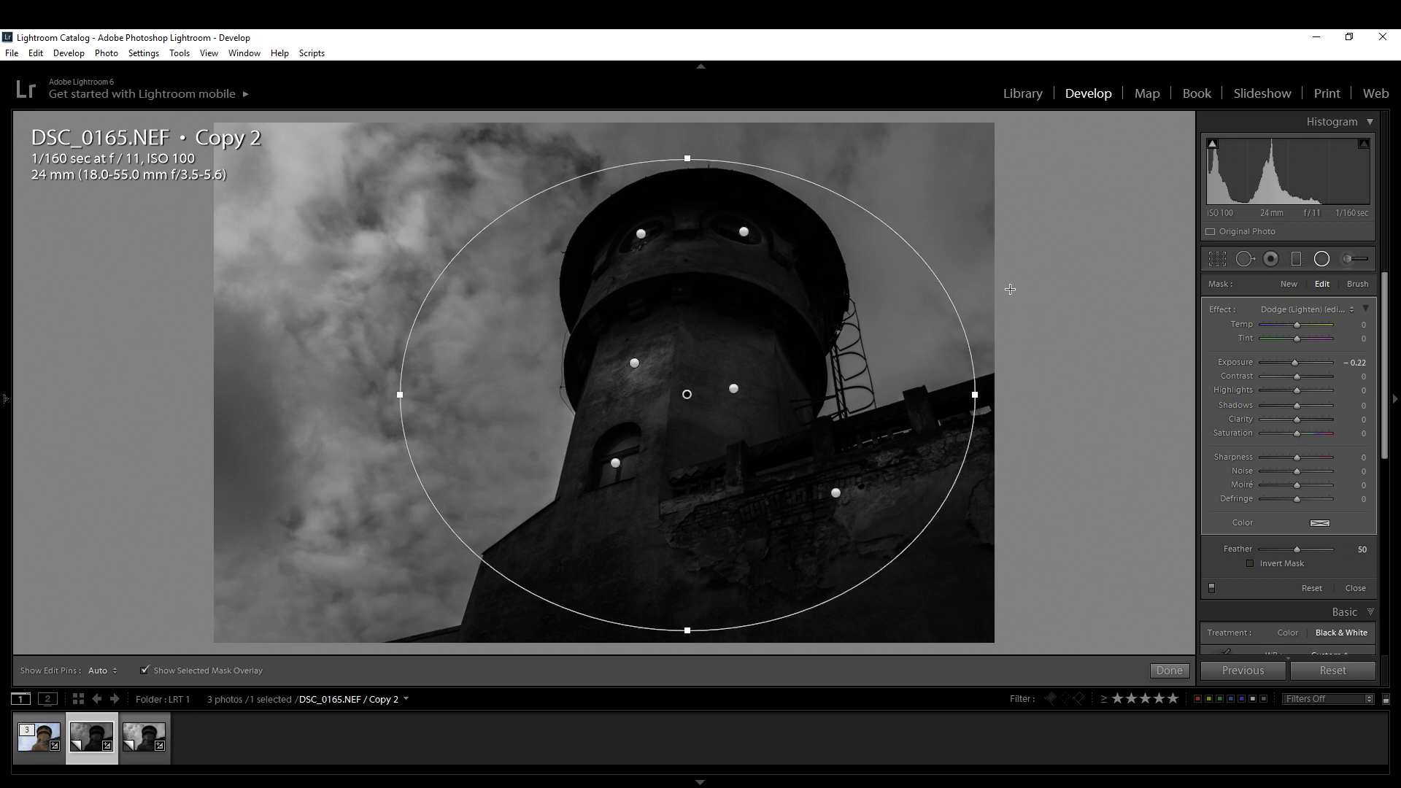
With the mask overlay as a check, set the large filter's feather to 22, then enlarge it and shift it upward around the tower
{"action": "key", "text": "o"}
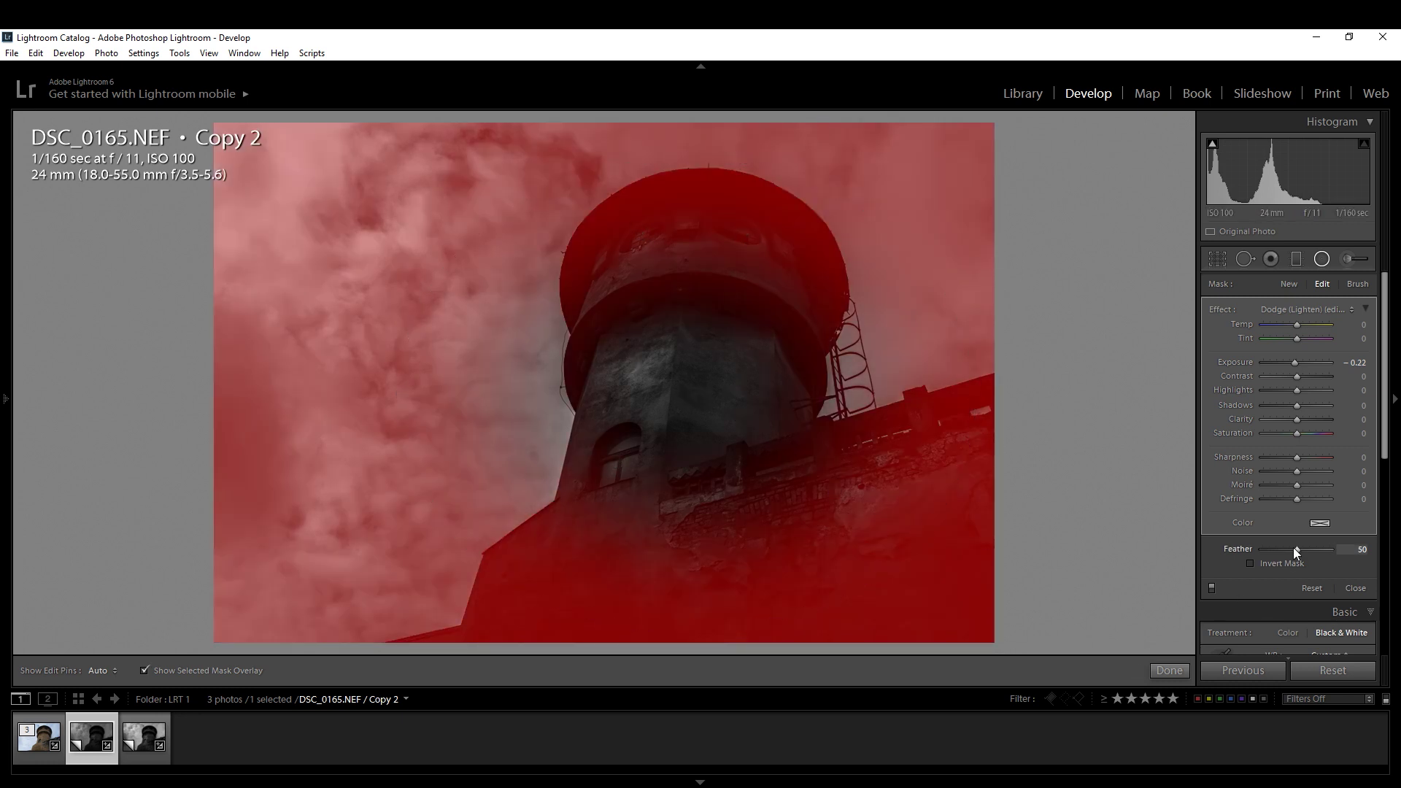
{"action": "left_click_drag", "start_coordinate": [1296, 549], "coordinate": [1282, 550]}
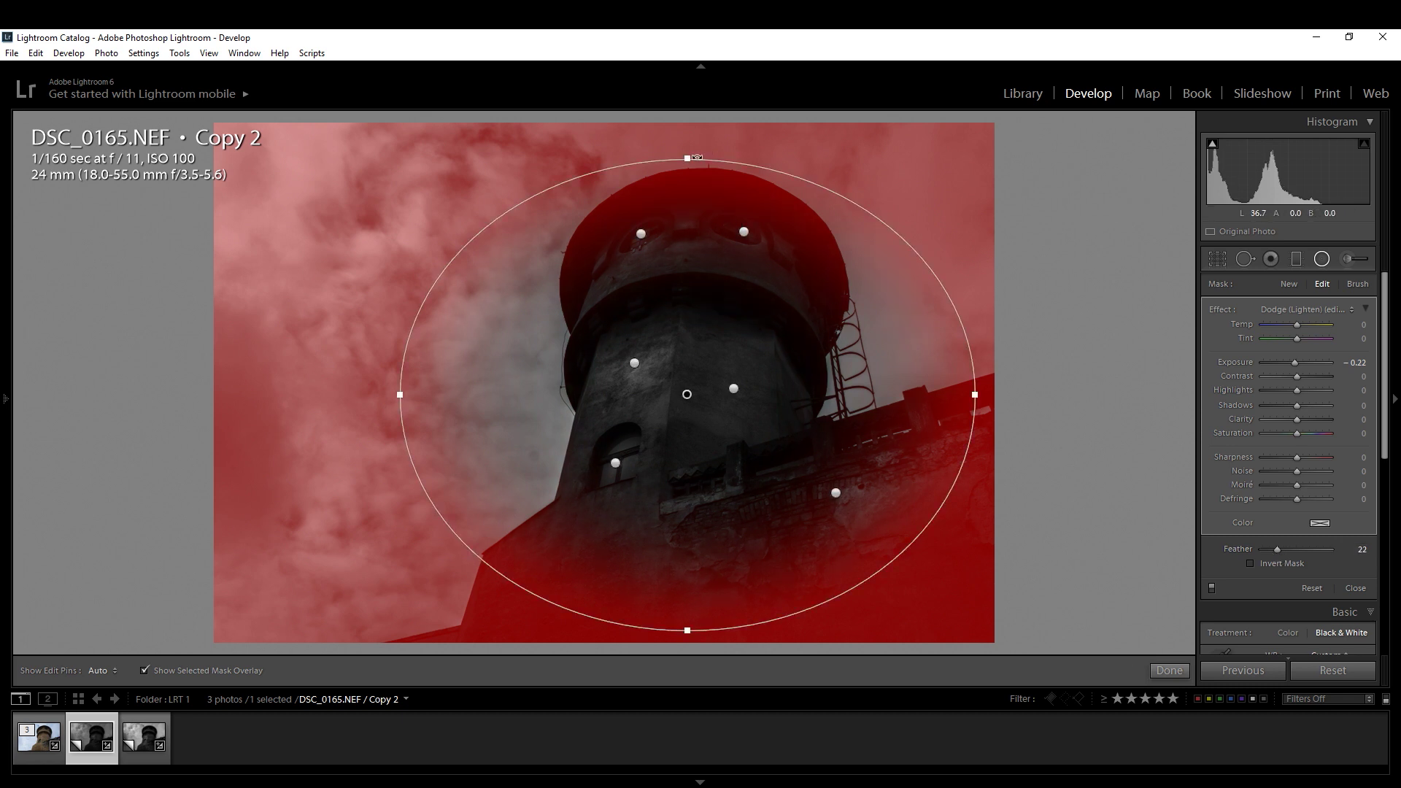
{"action": "left_click_drag", "start_coordinate": [683, 125], "coordinate": [687, 114]}
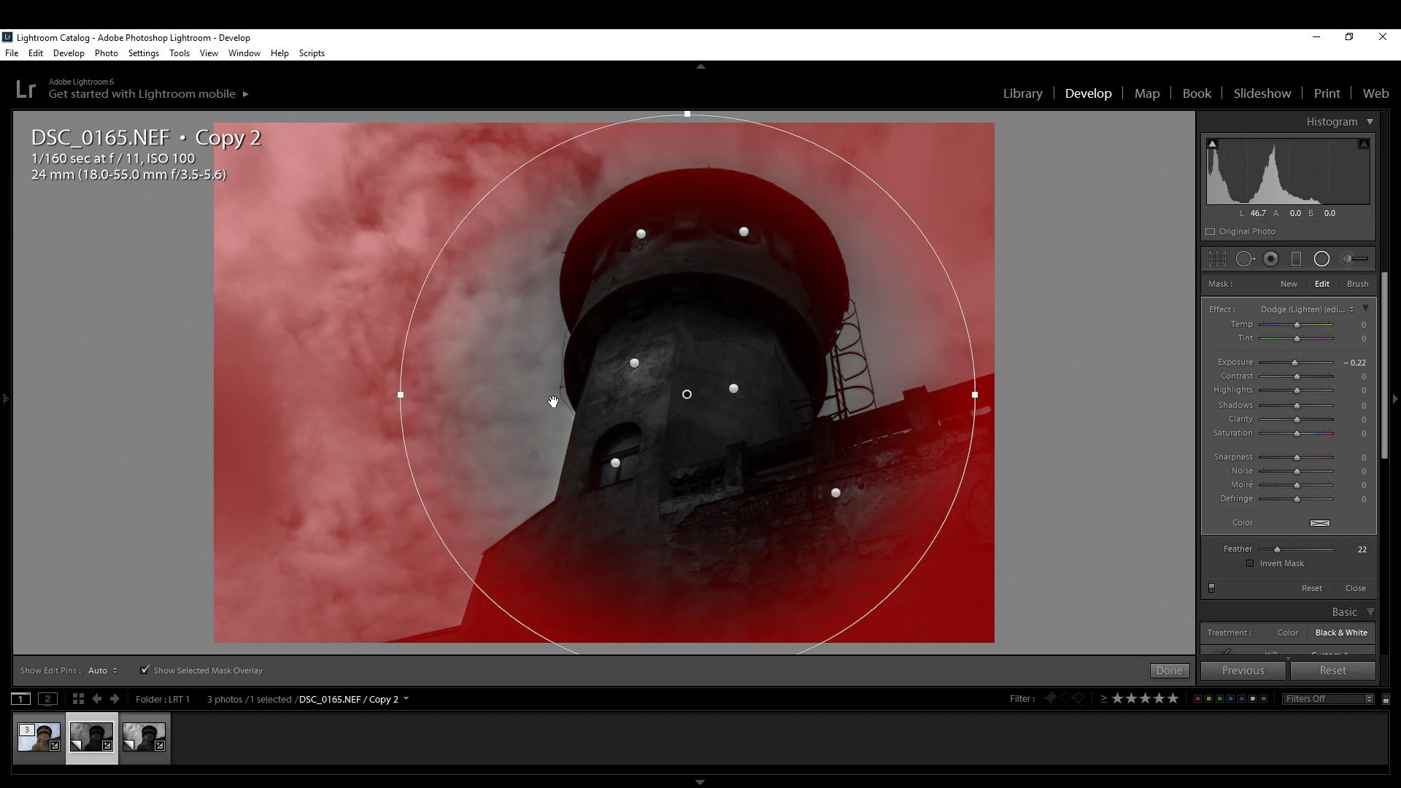
{"action": "left_click_drag", "start_coordinate": [396, 397], "coordinate": [365, 396]}
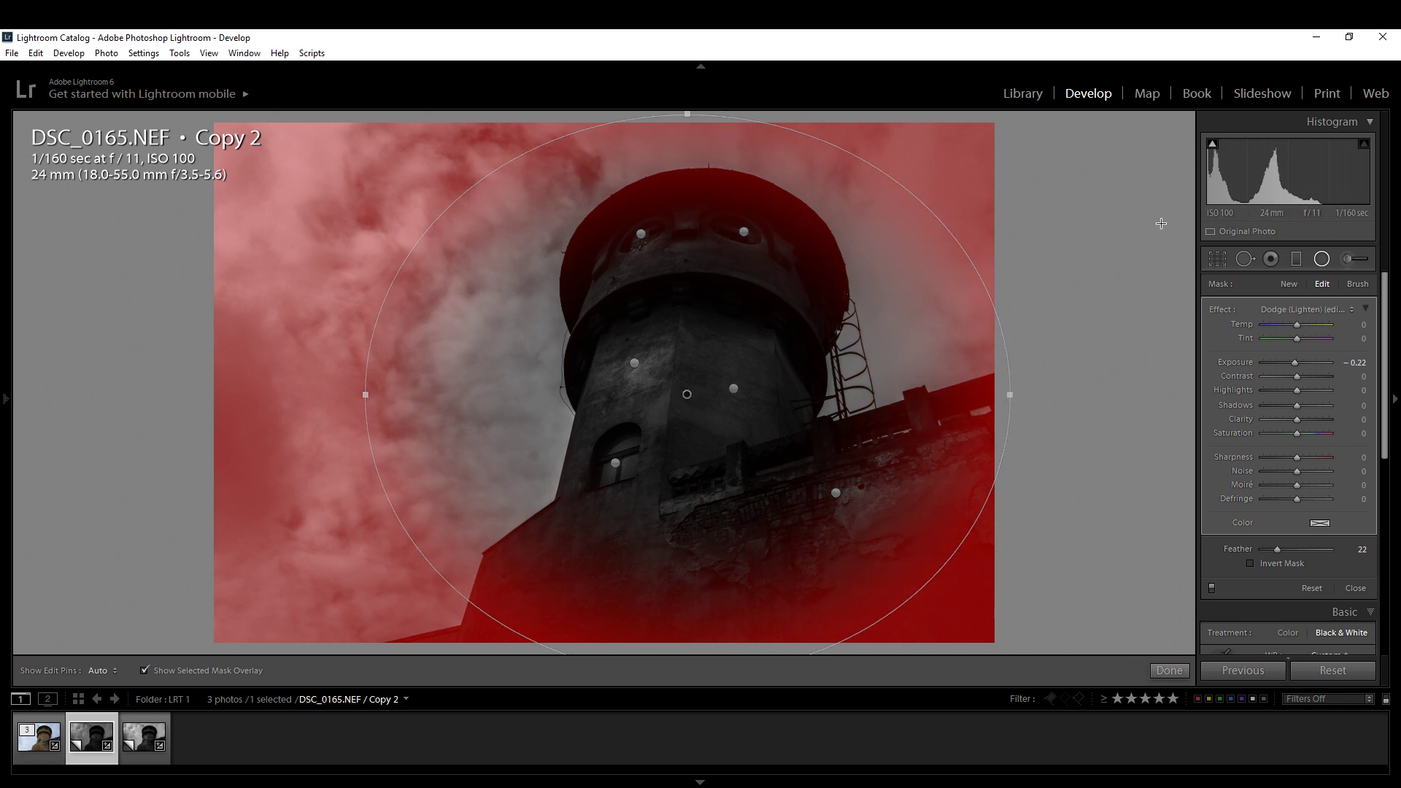
{"action": "left_click", "coordinate": [640, 176]}
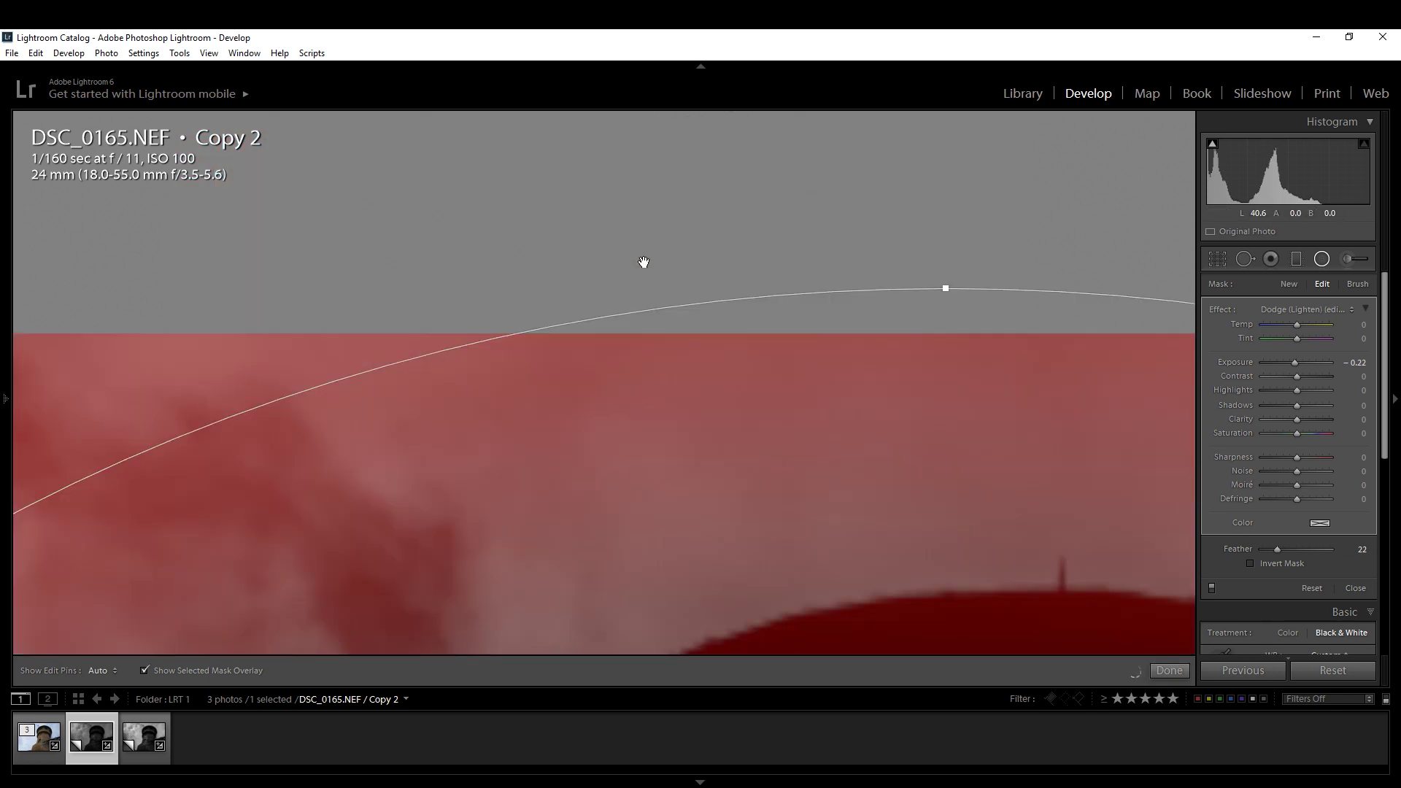
{"action": "left_click", "coordinate": [935, 311]}
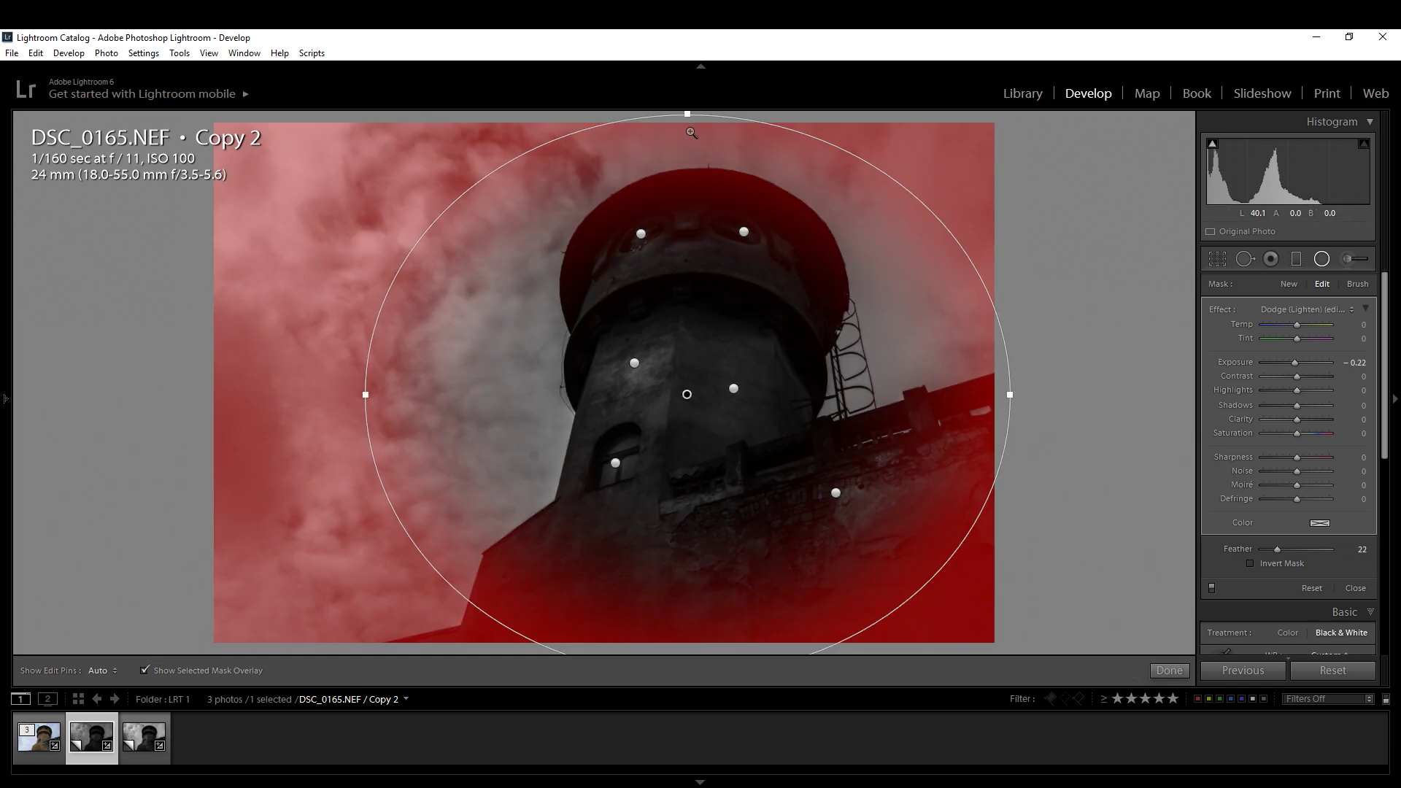
{"action": "left_click_drag", "start_coordinate": [648, 196], "coordinate": [645, 131]}
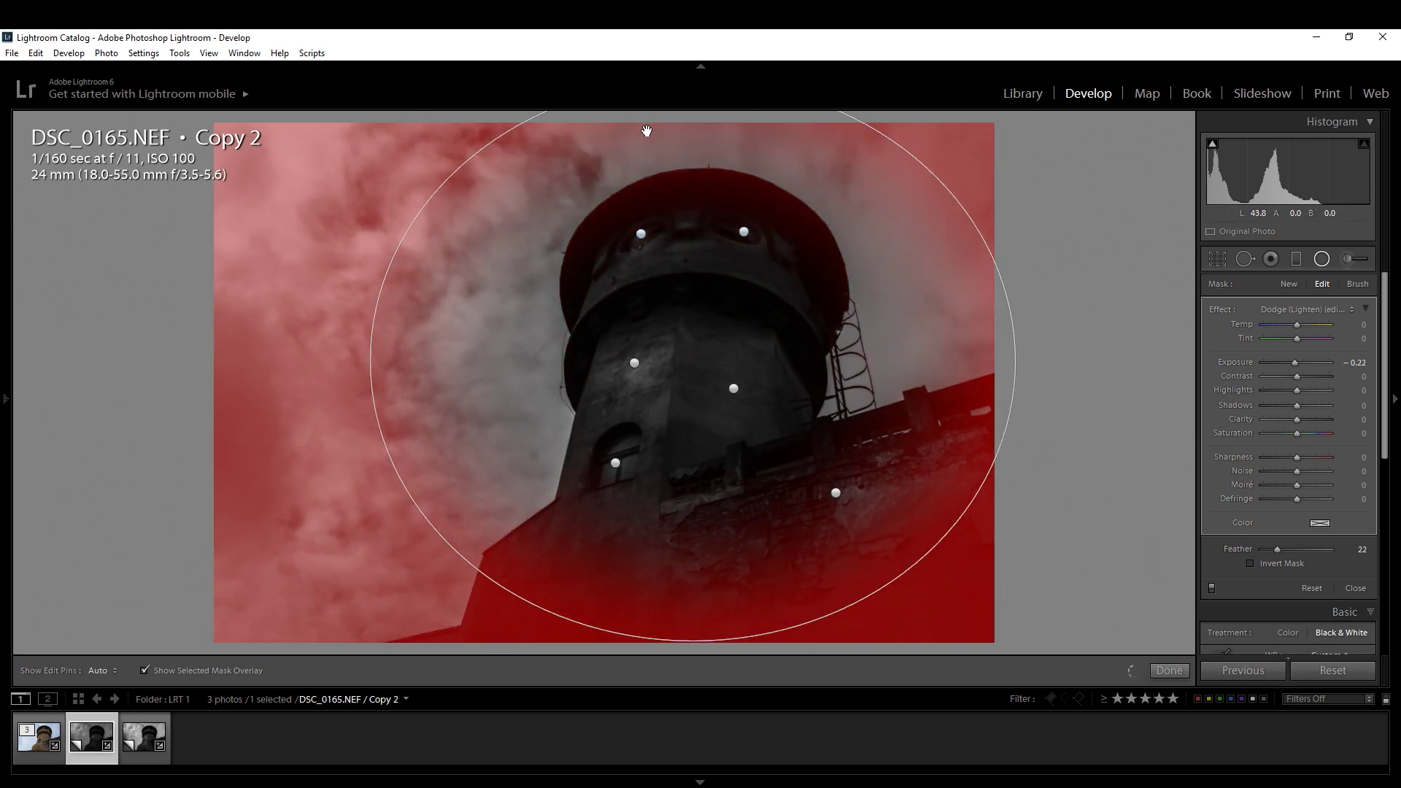
Nudge the large radial filter slightly down without the overlay, then duplicate it with an inverted mask and an exposure of 0.13
{"action": "left_click_drag", "start_coordinate": [690, 364], "coordinate": [690, 376]}
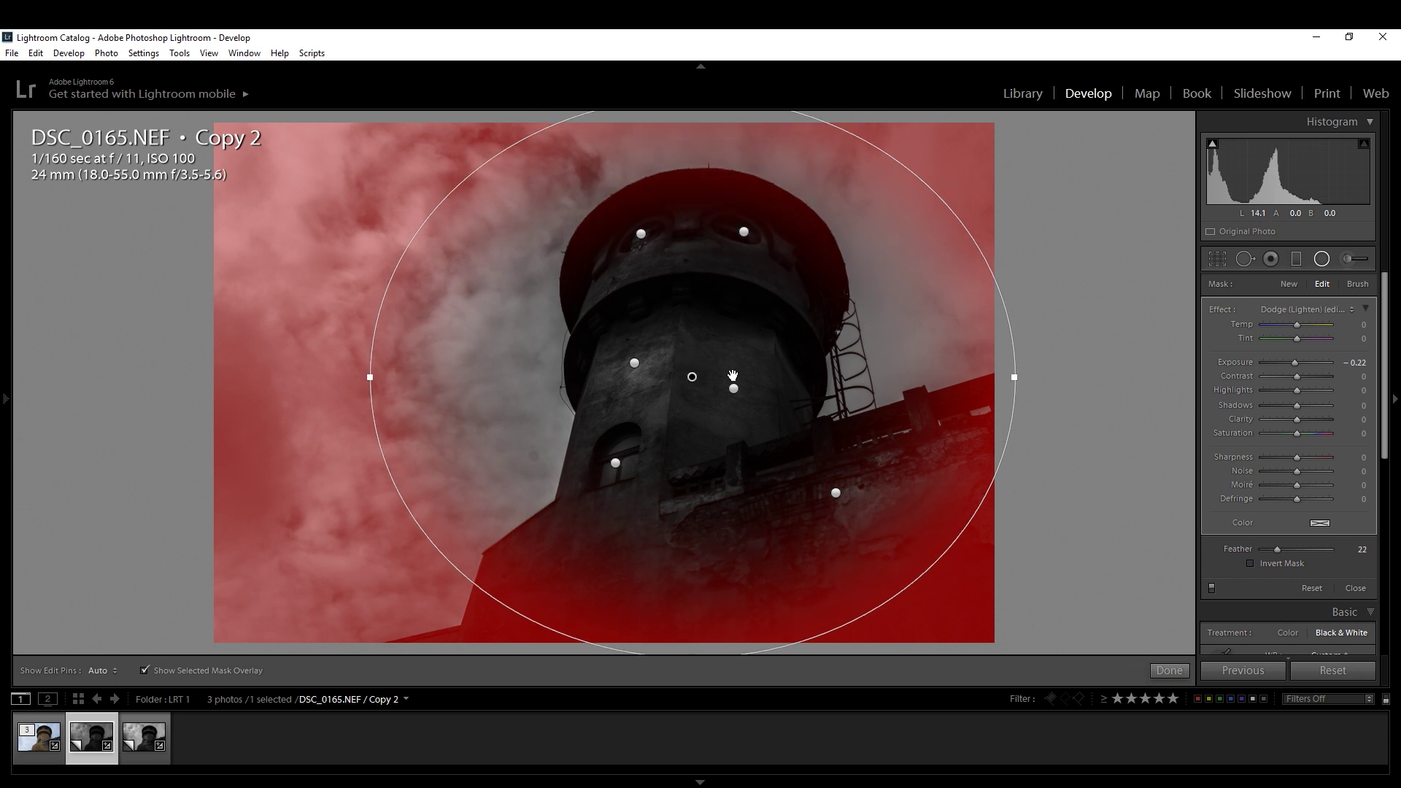
{"action": "key", "text": "o"}
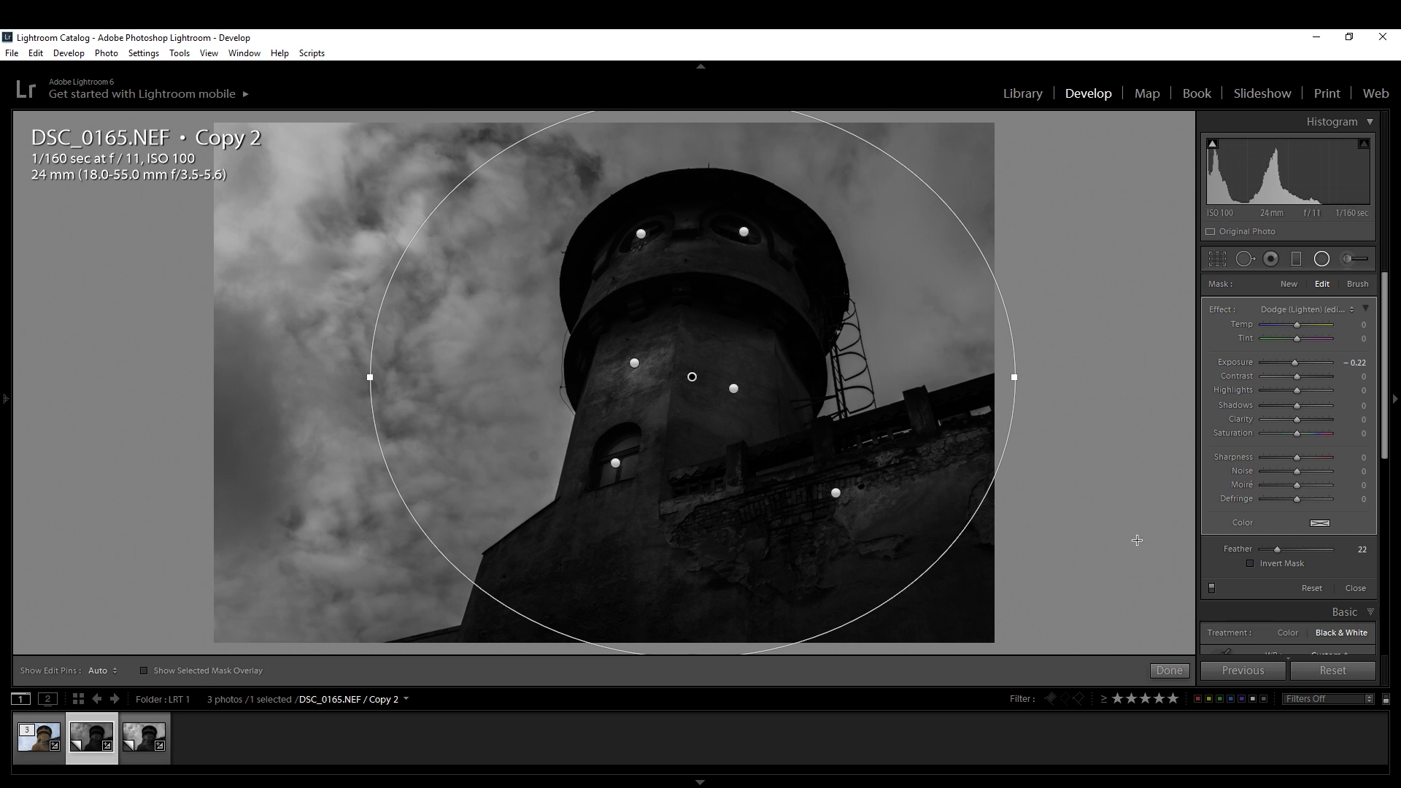
{"action": "right_click", "coordinate": [691, 377]}
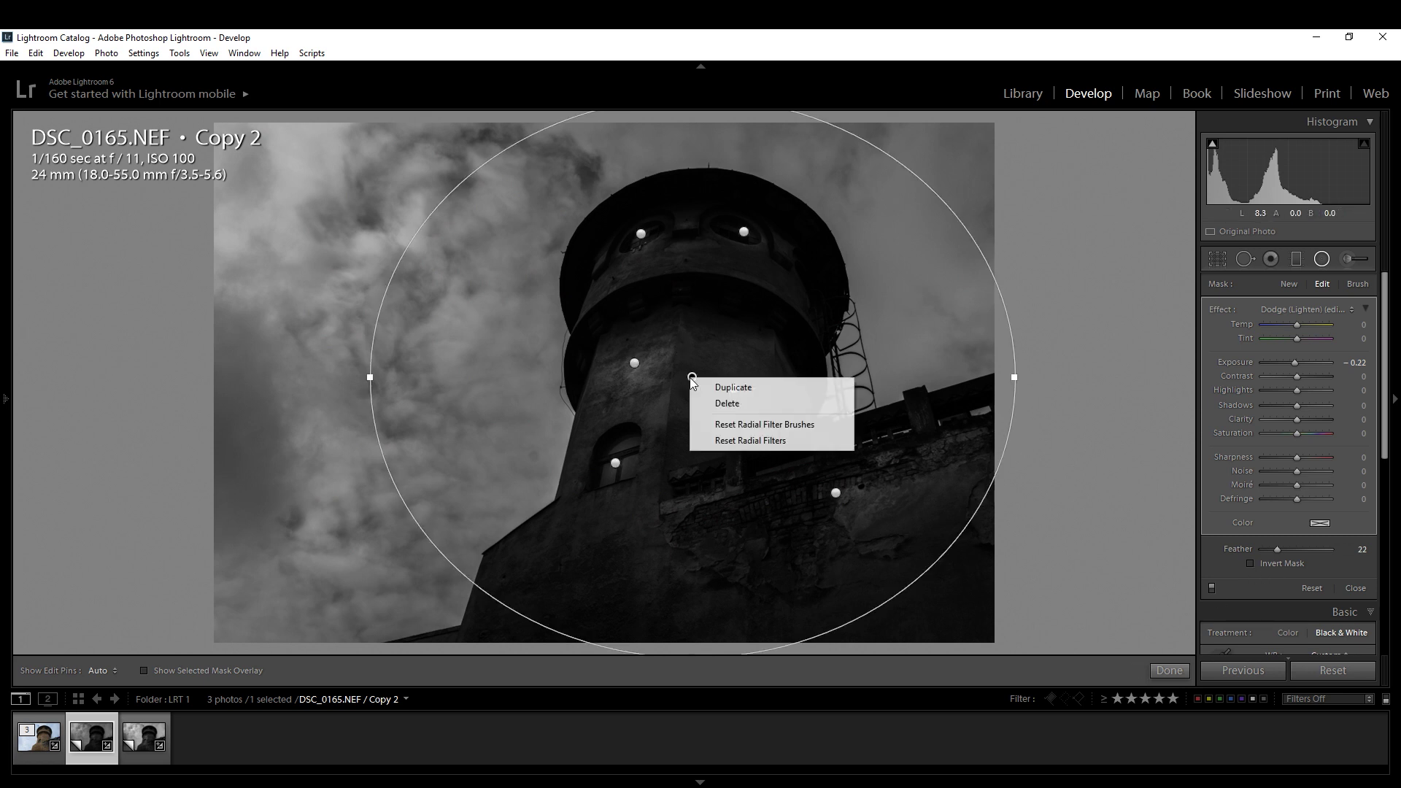
{"action": "left_click", "coordinate": [733, 388]}
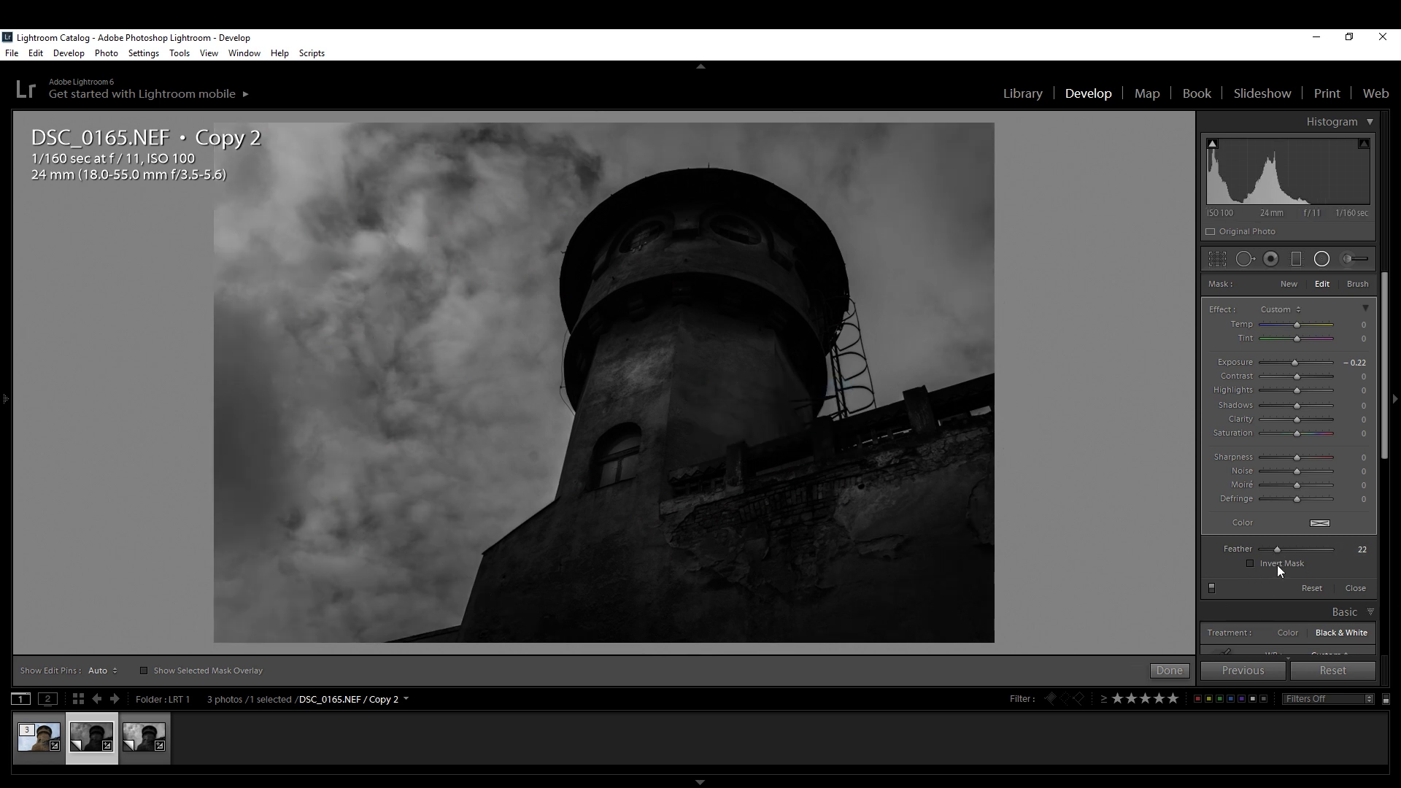
{"action": "left_click_drag", "start_coordinate": [1294, 365], "coordinate": [1299, 366]}
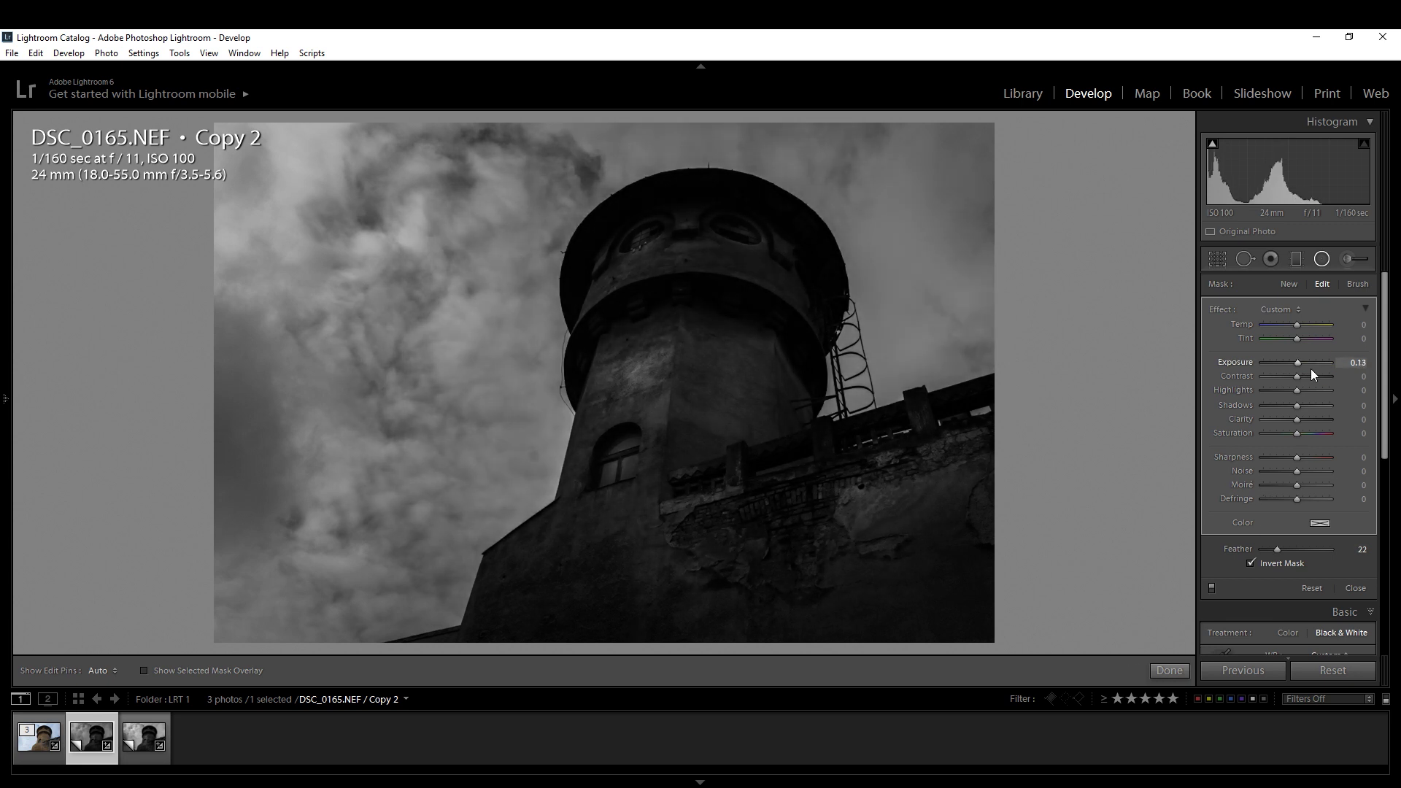
Compare the photo with the radial filters off and on, and finish radial filter editing
{"action": "left_click", "coordinate": [1211, 588]}
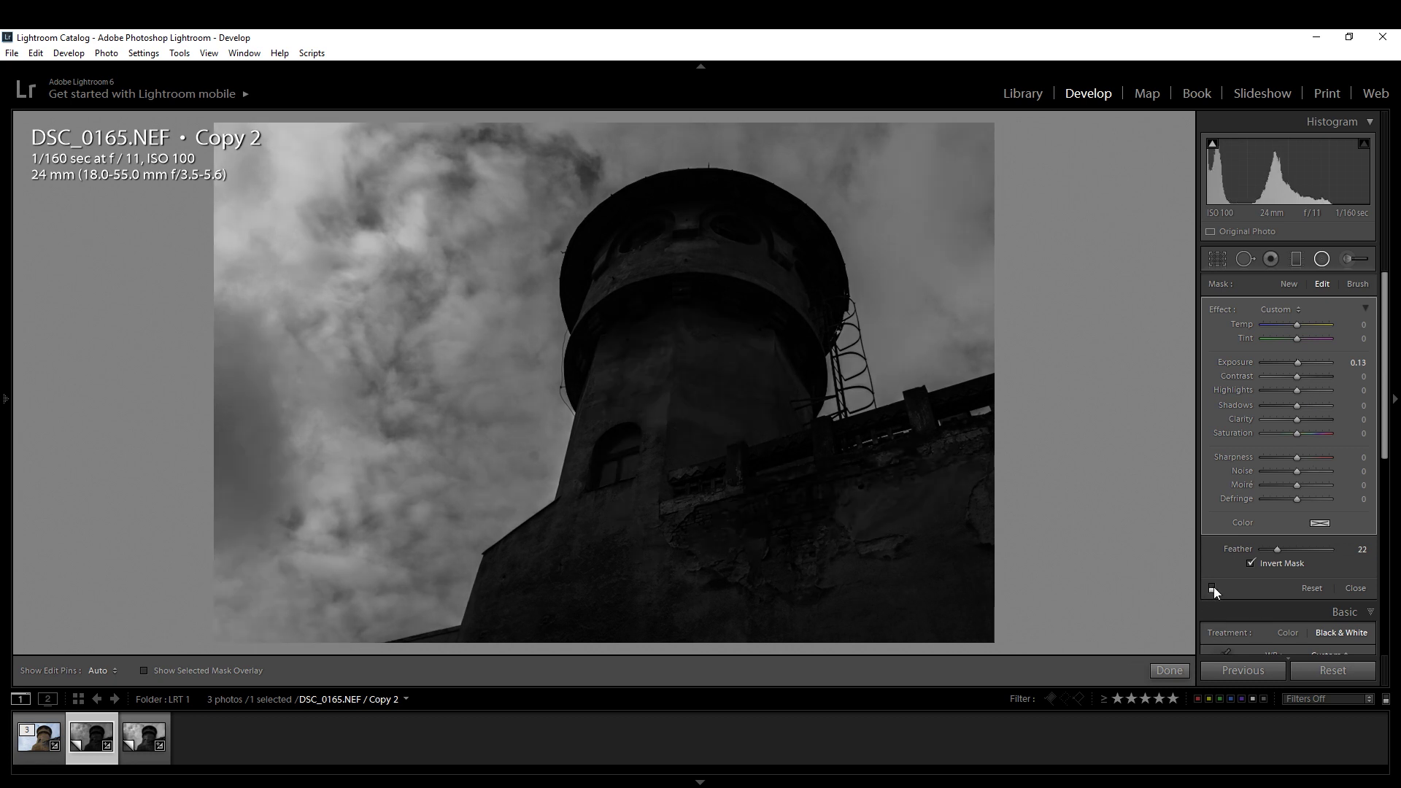
{"action": "left_click", "coordinate": [1214, 588]}
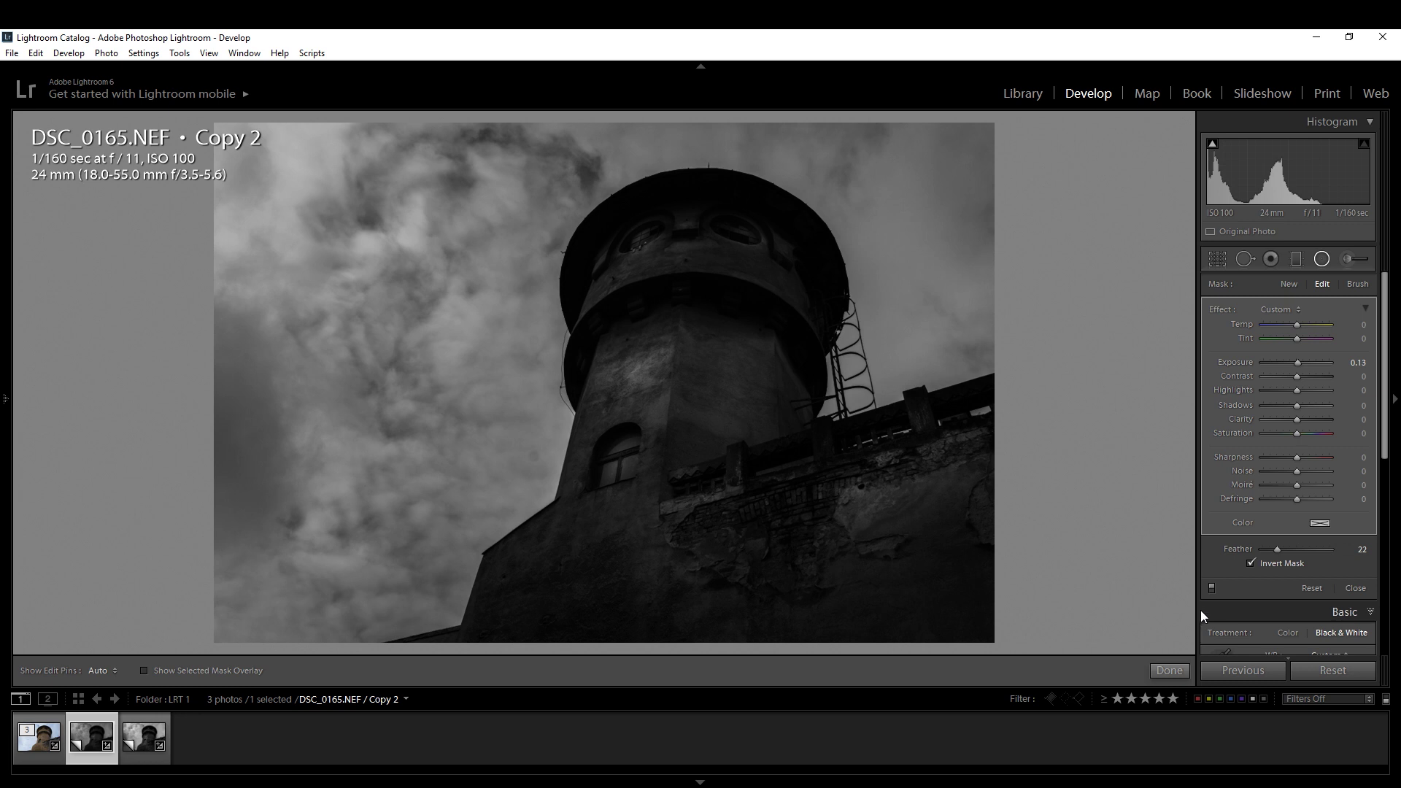
{"action": "left_click", "coordinate": [1172, 669]}
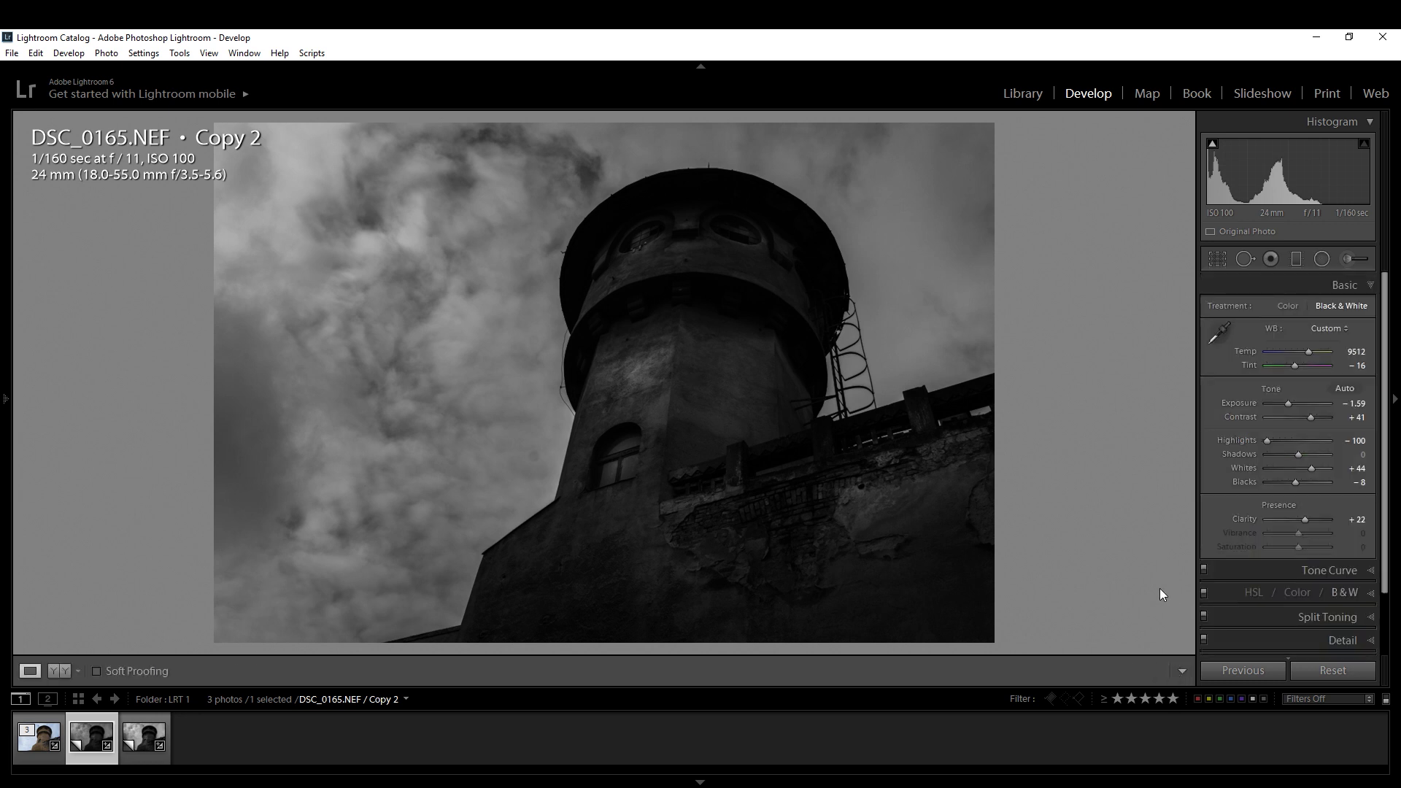
Paint the wall below and beside the tower's arched window with a size 4.0 Dodge (Lighten) adjustment brush and check its mask overlay
{"action": "left_click", "coordinate": [1366, 260]}
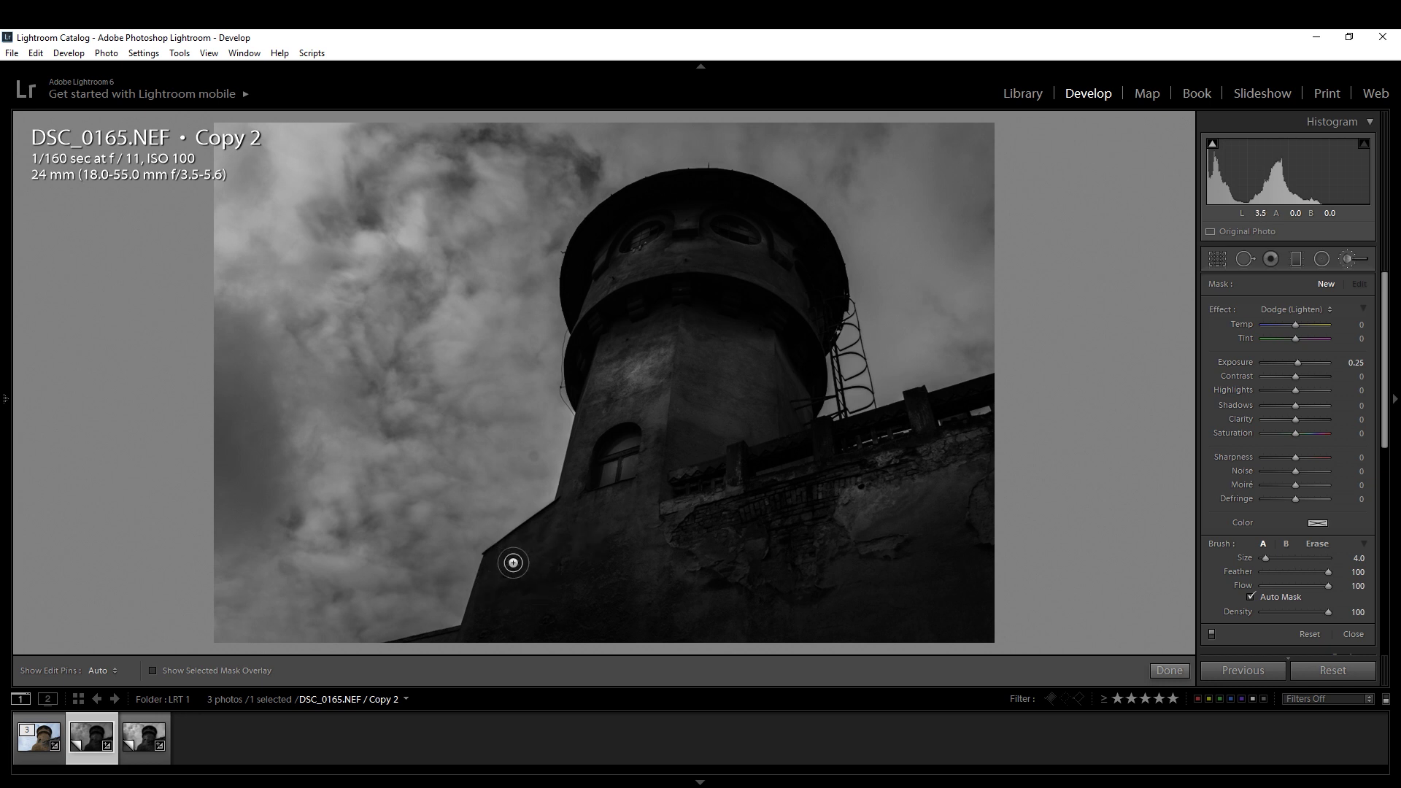
{"action": "key", "text": "h"}
{"action": "mouse_move", "coordinate": [543, 565]}
{"action": "left_mouse_down"}
{"action": "mouse_move", "coordinate": [554, 607]}
{"action": "mouse_move", "coordinate": [613, 642]}
{"action": "left_mouse_up"}
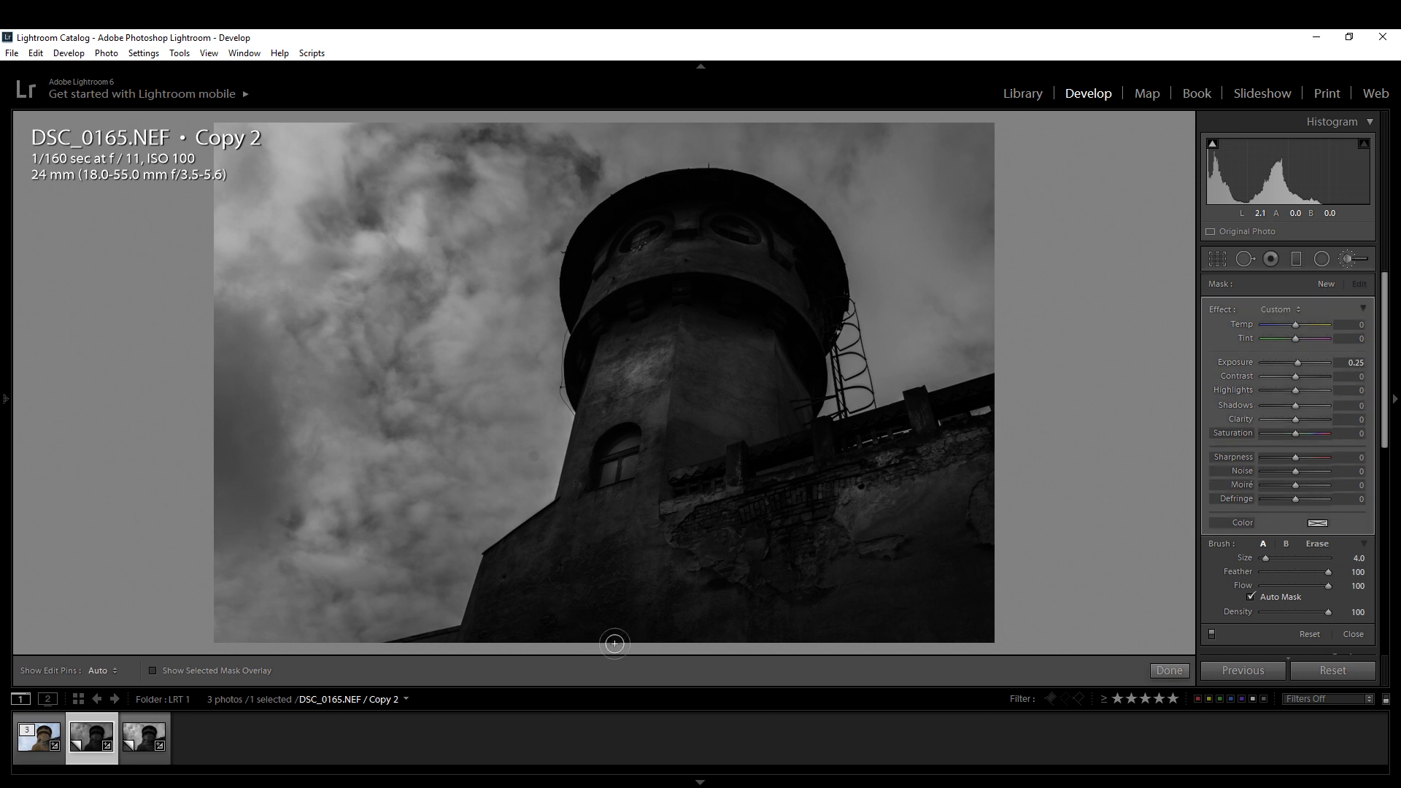
{"action": "key", "text": "h"}
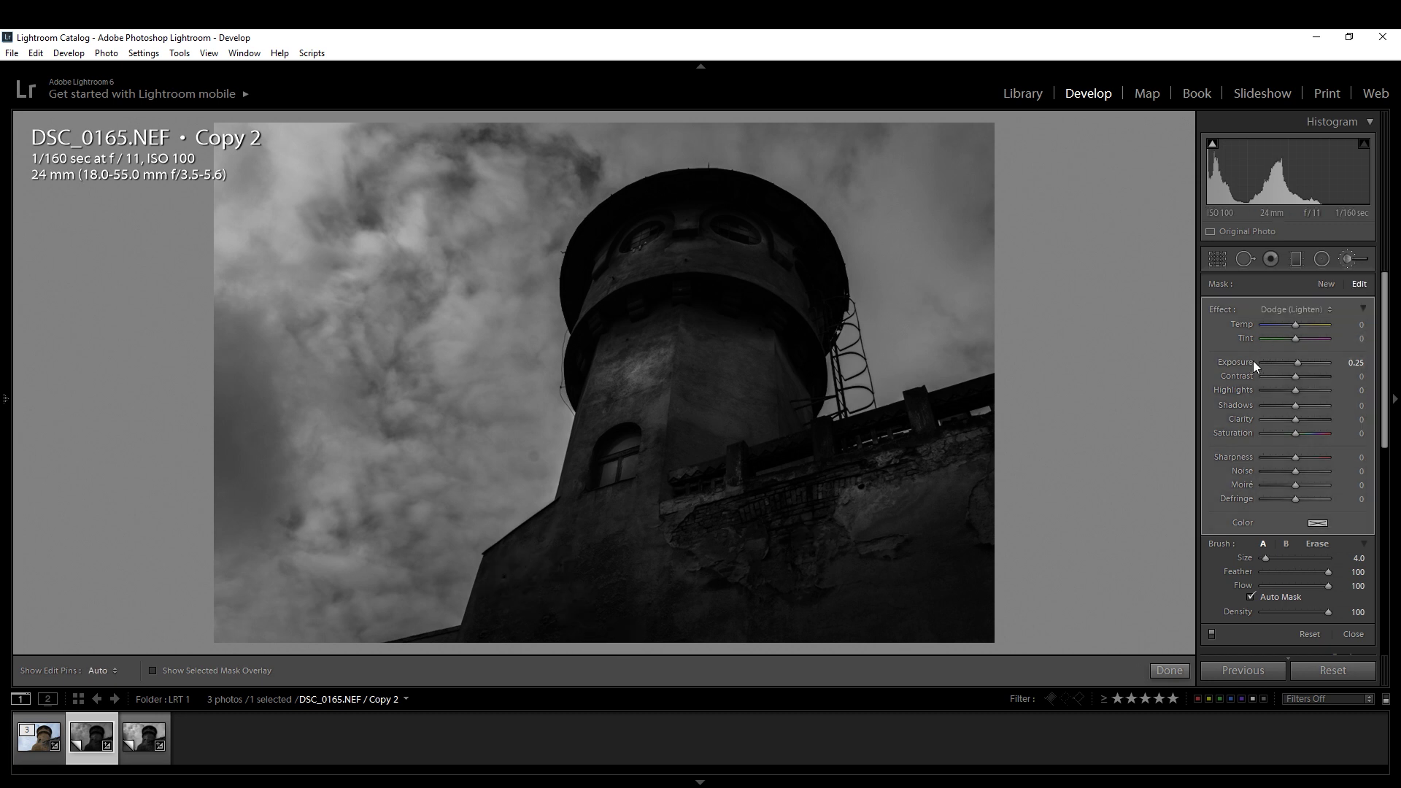
{"action": "key", "text": "o"}
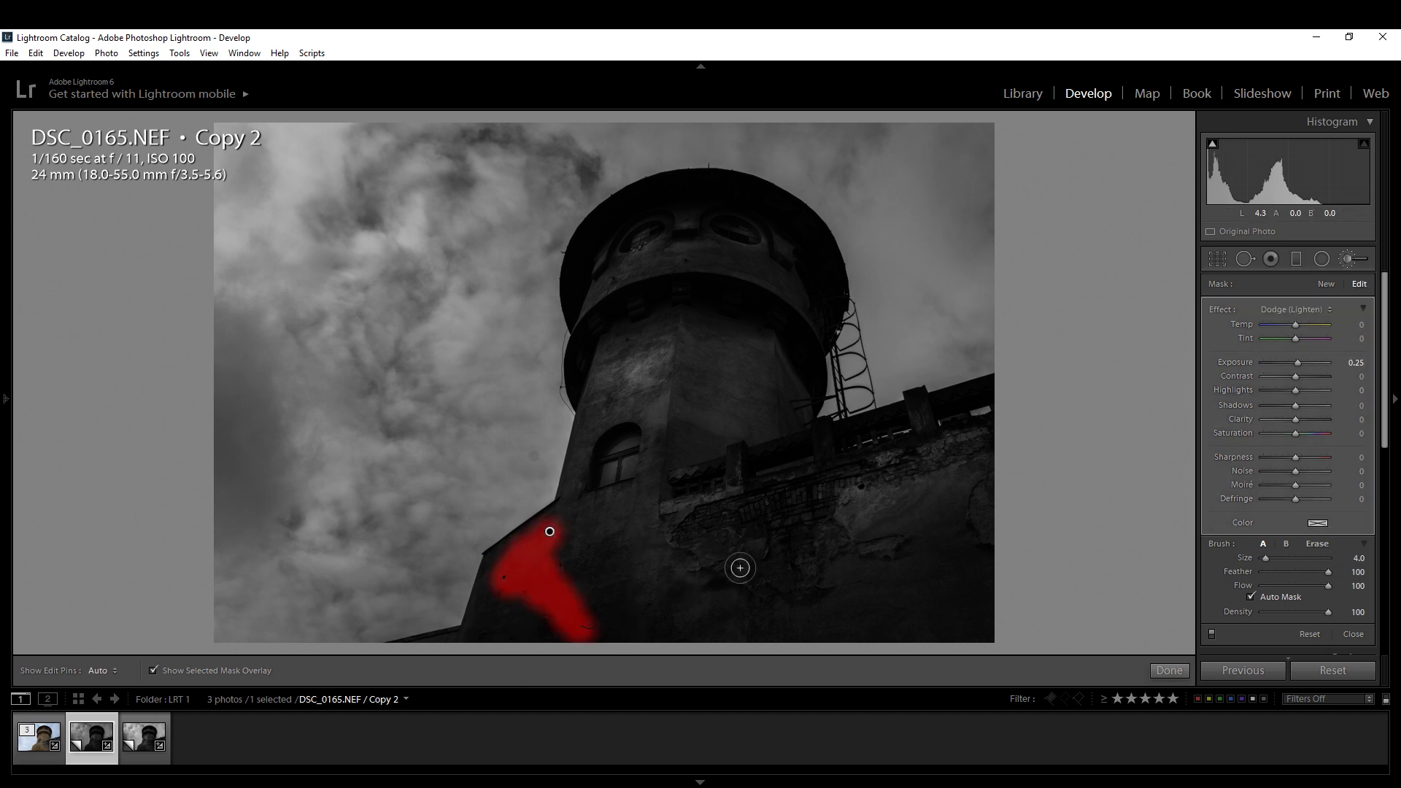
{"action": "key", "text": "o"}
Set the lower wall brush adjustment's exposure to 0.55 and compare the photo with the brush off and on
{"action": "left_click_drag", "start_coordinate": [1296, 362], "coordinate": [1301, 360]}
{"action": "key", "text": "h"}
{"action": "key", "text": "h"}
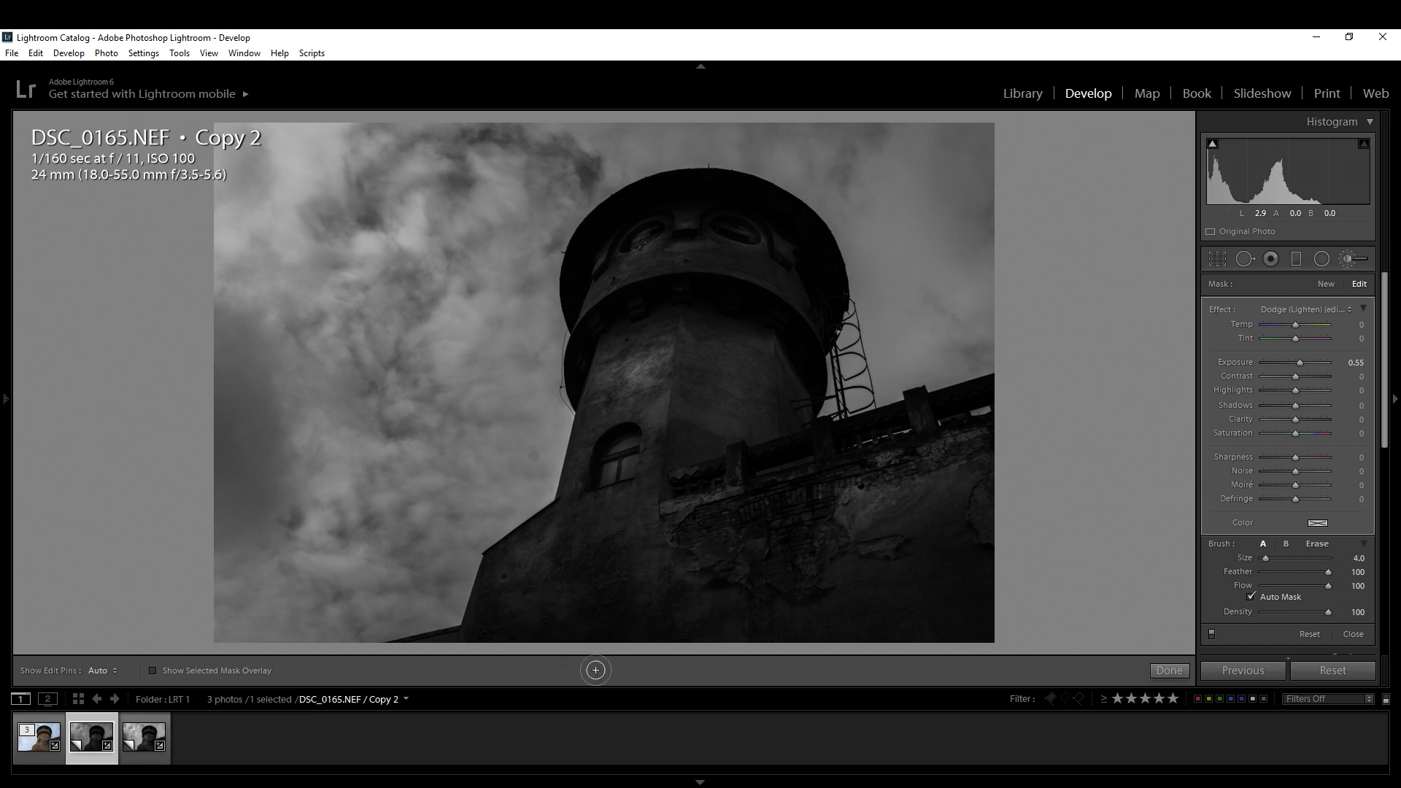
{"action": "left_click", "coordinate": [1211, 634]}
{"action": "left_click", "coordinate": [1211, 634]}
Paint a new size 3.0 Dodge (Lighten) brush adjustment along the tower head's lower rim, check its mask, and fine-tune its exposure
{"action": "left_click", "coordinate": [1322, 284]}
{"action": "key", "text": "bracketleft"}
{"action": "key", "text": "h"}
{"action": "mouse_move", "coordinate": [607, 286]}
{"action": "left_mouse_down"}
{"action": "mouse_move", "coordinate": [727, 267]}
{"action": "mouse_move", "coordinate": [805, 301]}
{"action": "left_mouse_up"}
{"action": "key", "text": "h"}
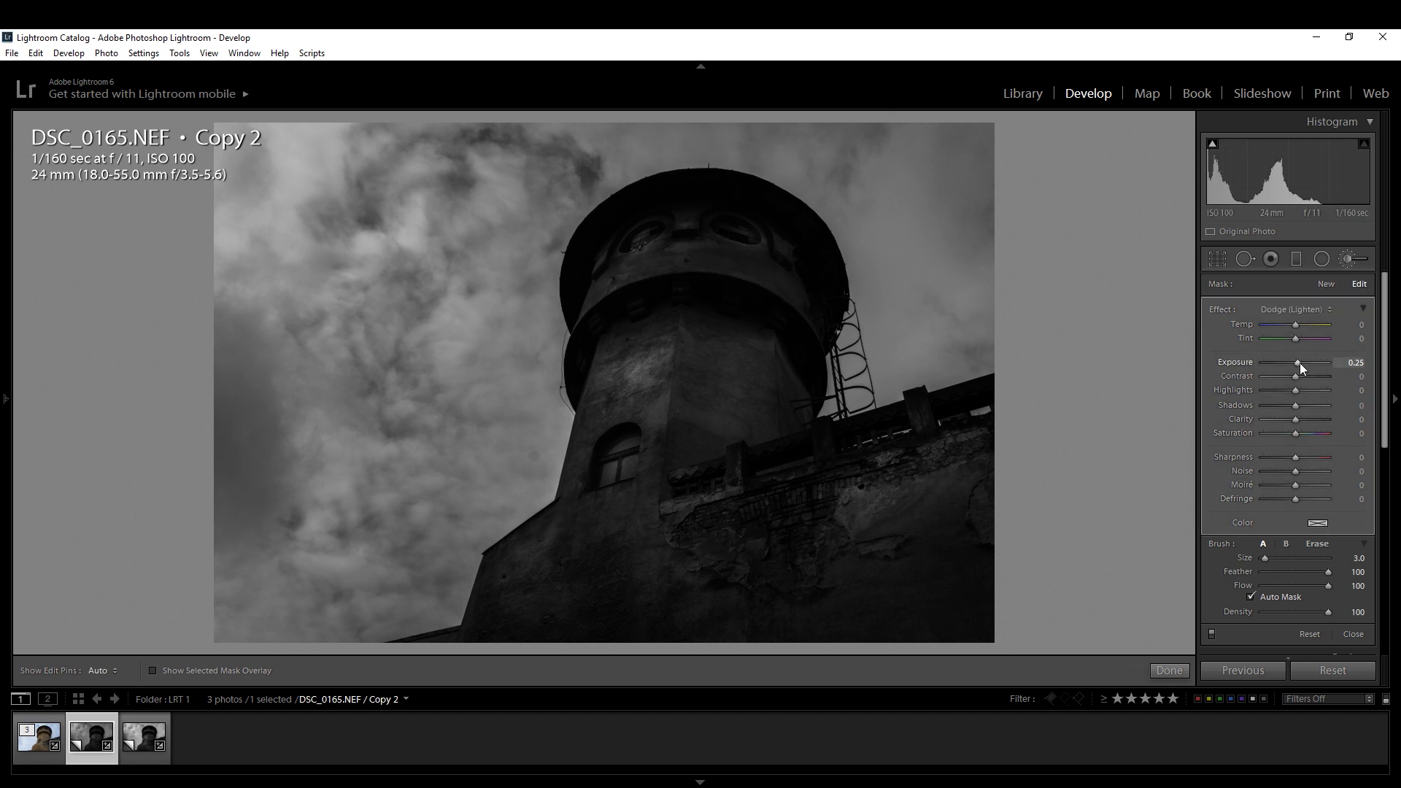
{"action": "key", "text": "o"}
{"action": "key", "text": "o"}
{"action": "left_click_drag", "start_coordinate": [1301, 362], "coordinate": [1296, 362]}
Paint a new size 5.0 Dodge (Lighten) brush adjustment along the top edge of the adjoining wall and compare with the brush off
{"action": "left_click", "coordinate": [1328, 286]}
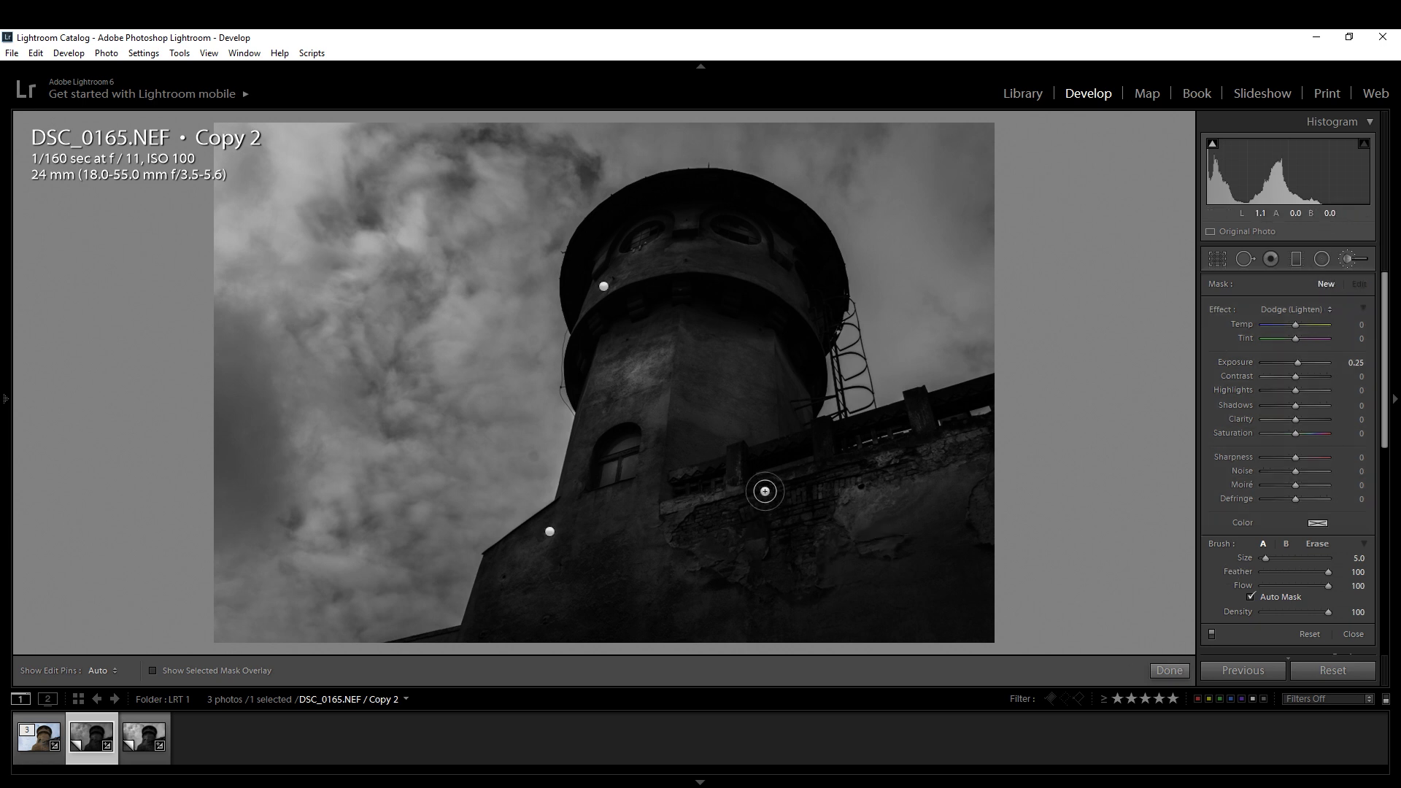
{"action": "key", "text": "h"}
{"action": "left_click_drag", "start_coordinate": [882, 437], "coordinate": [982, 407]}
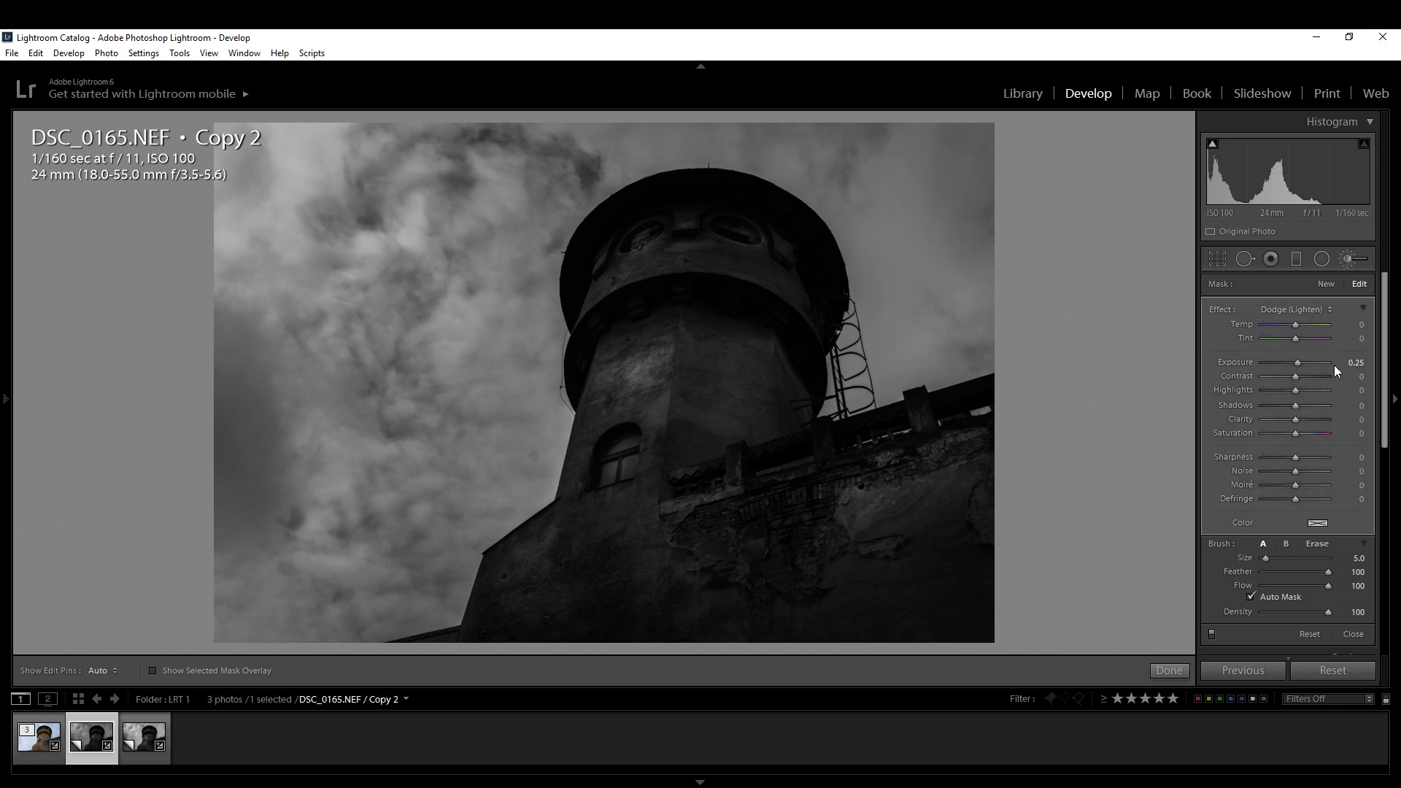
{"action": "left_click", "coordinate": [1212, 634]}
{"action": "left_click", "coordinate": [1212, 634]}
Paint a new size 5.0 Dodge (Lighten) brush adjustment over the peeling plaster down toward the wall's lower right corner
{"action": "left_click", "coordinate": [1325, 286]}
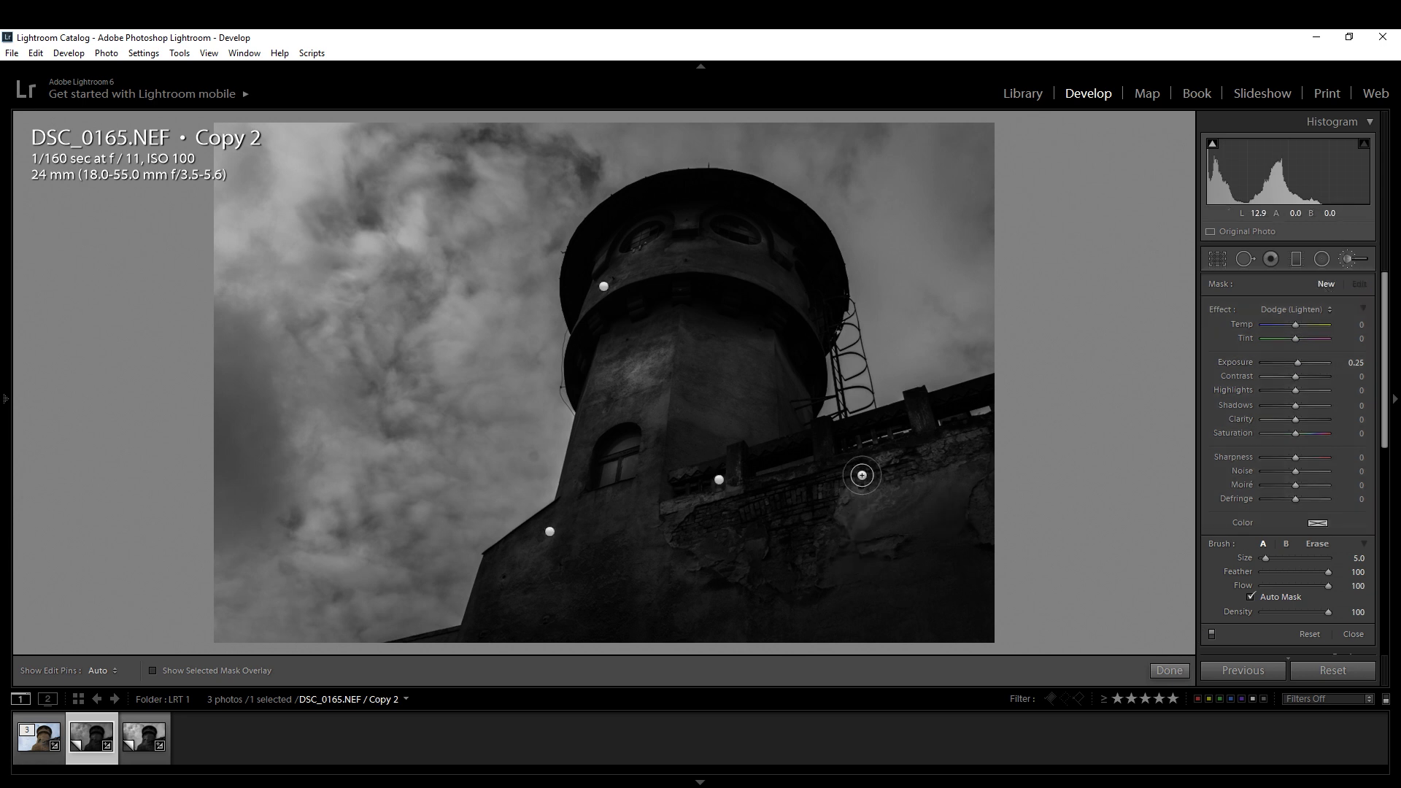
{"action": "key", "text": "h"}
{"action": "left_click", "coordinate": [963, 584]}
Try exposures of 4.00 and -4.00 on the peeling plaster adjustment, set it to 0.36, and compare with the brush off
{"action": "mouse_move", "coordinate": [1298, 362]}
{"action": "left_mouse_down"}
{"action": "mouse_move", "coordinate": [1332, 360]}
{"action": "mouse_move", "coordinate": [1220, 372]}
{"action": "mouse_move", "coordinate": [1363, 363]}
{"action": "left_mouse_up"}
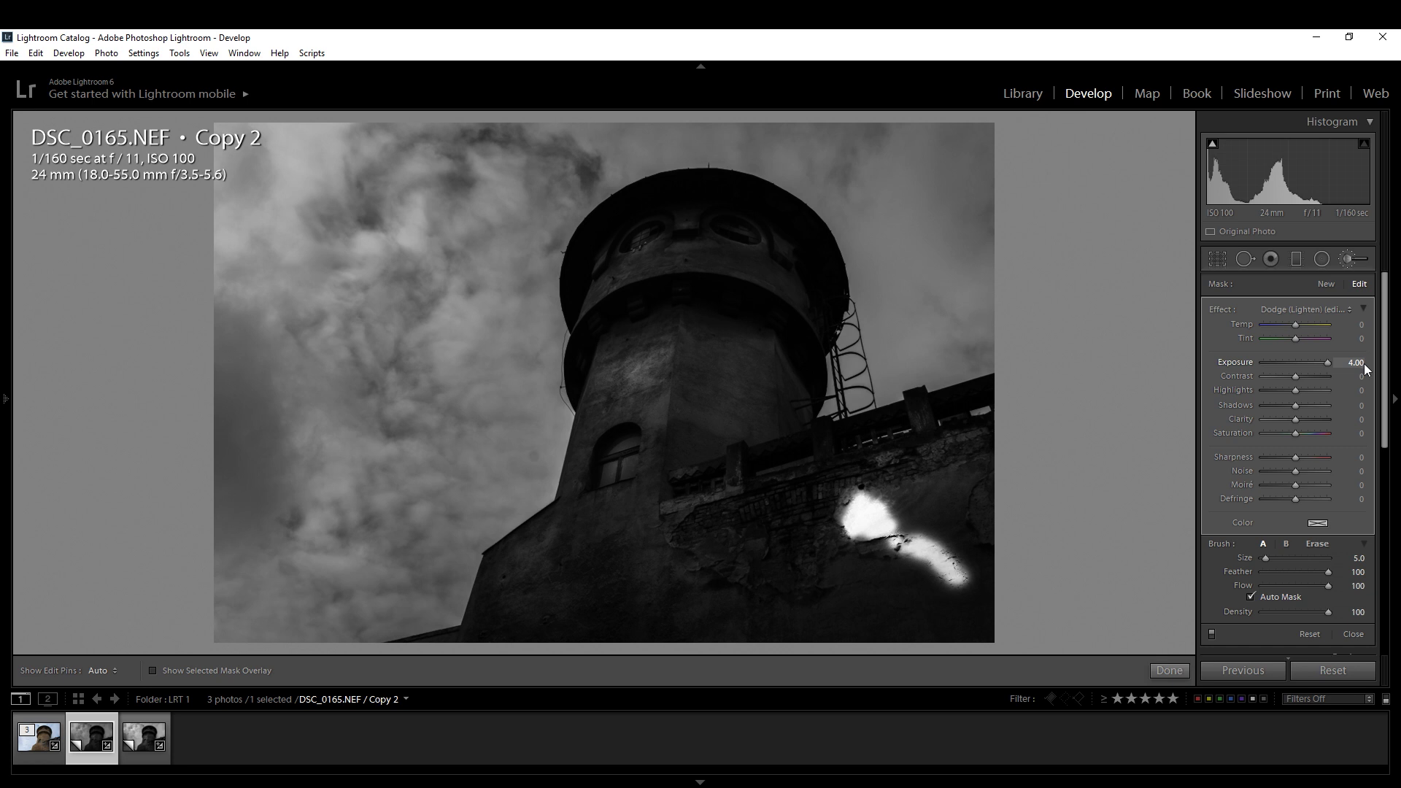
{"action": "left_click_drag", "start_coordinate": [1363, 367], "coordinate": [1009, 374]}
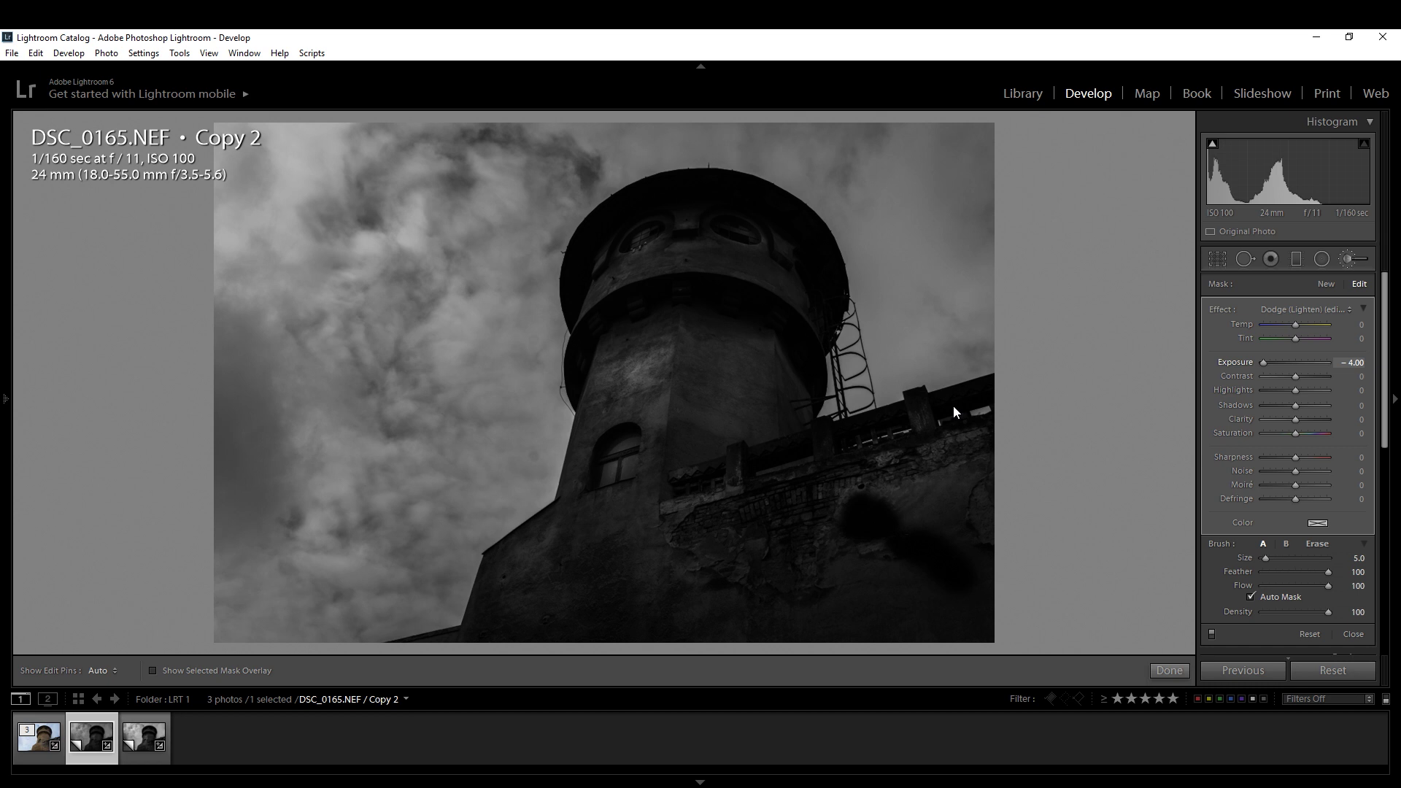
{"action": "left_click_drag", "start_coordinate": [1278, 364], "coordinate": [1298, 367]}
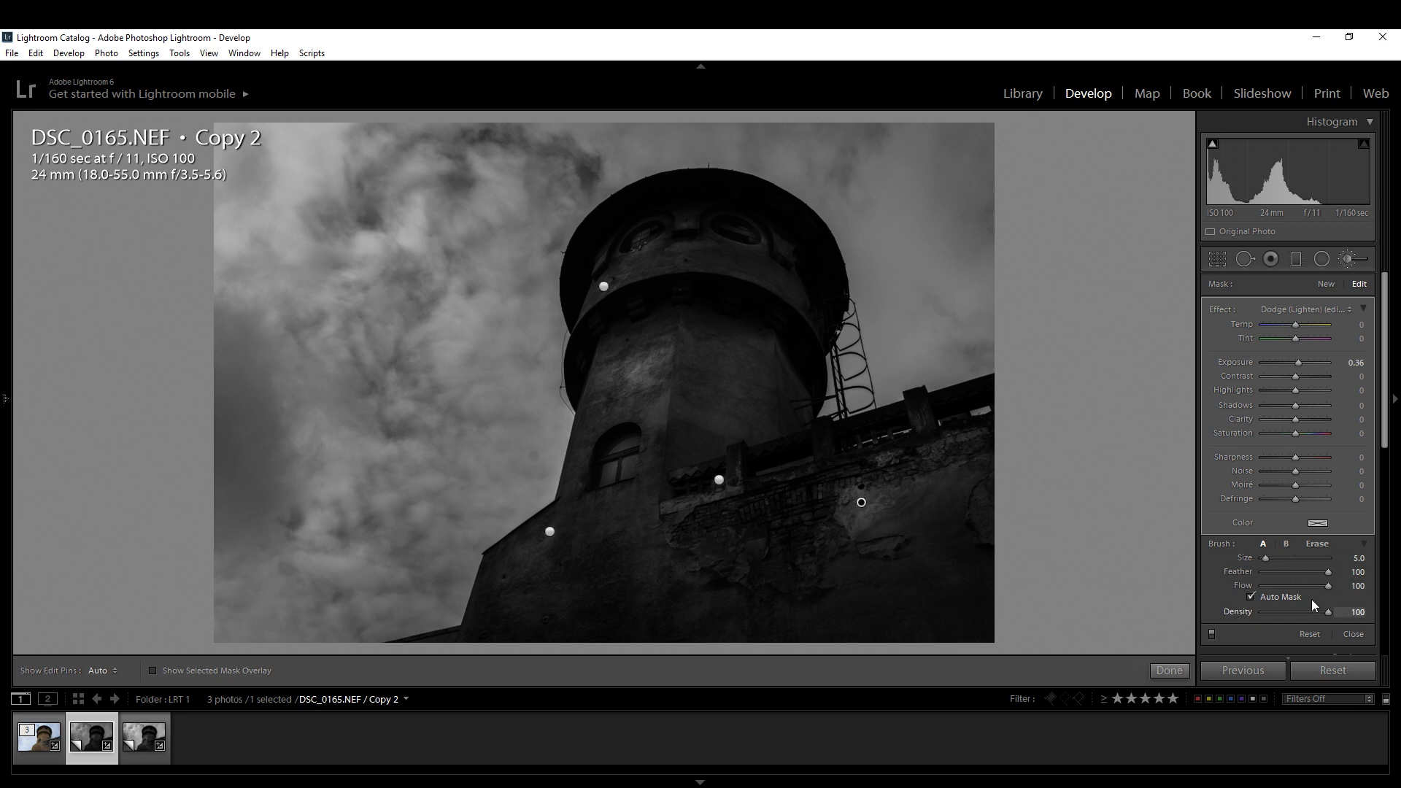
{"action": "left_click", "coordinate": [1211, 634]}
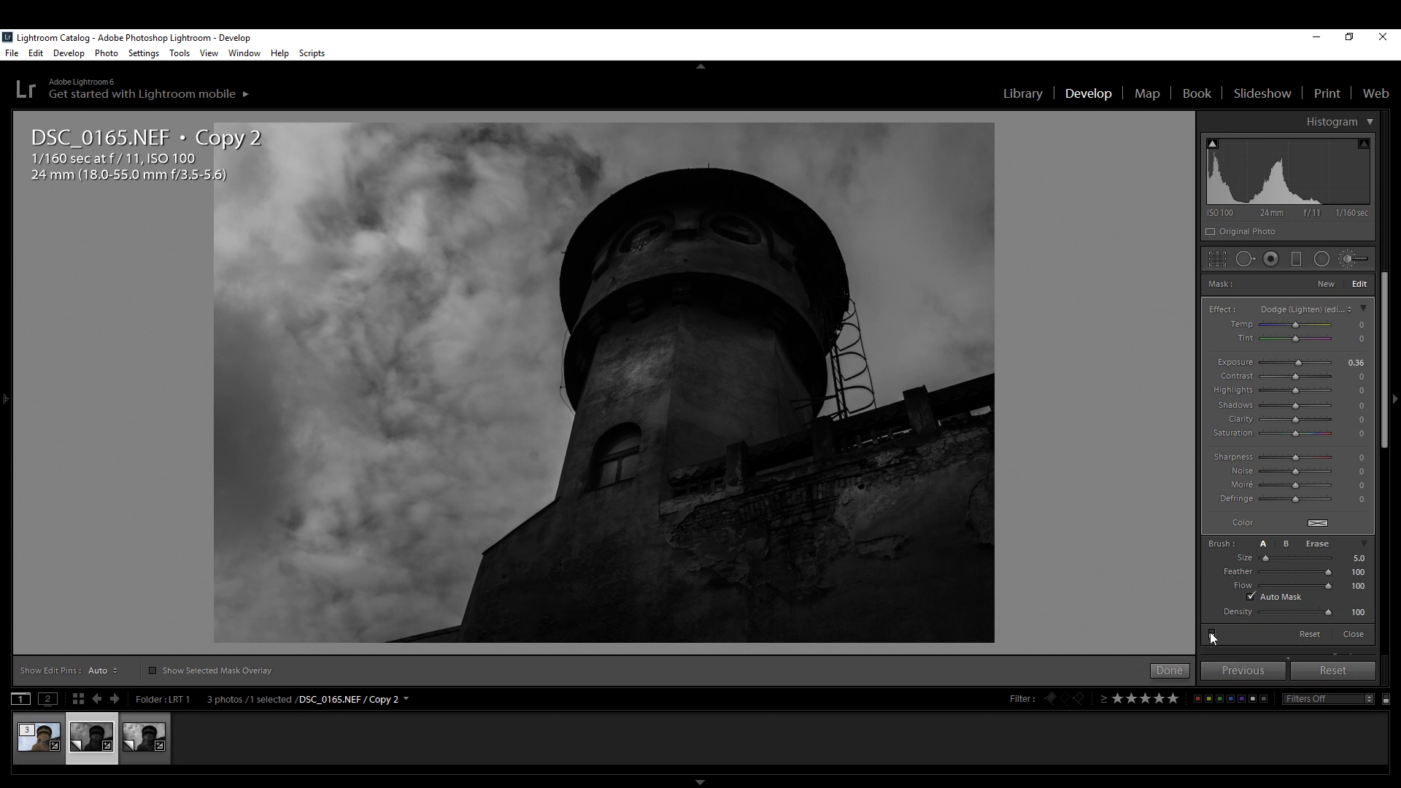
{"action": "left_click", "coordinate": [1211, 634]}
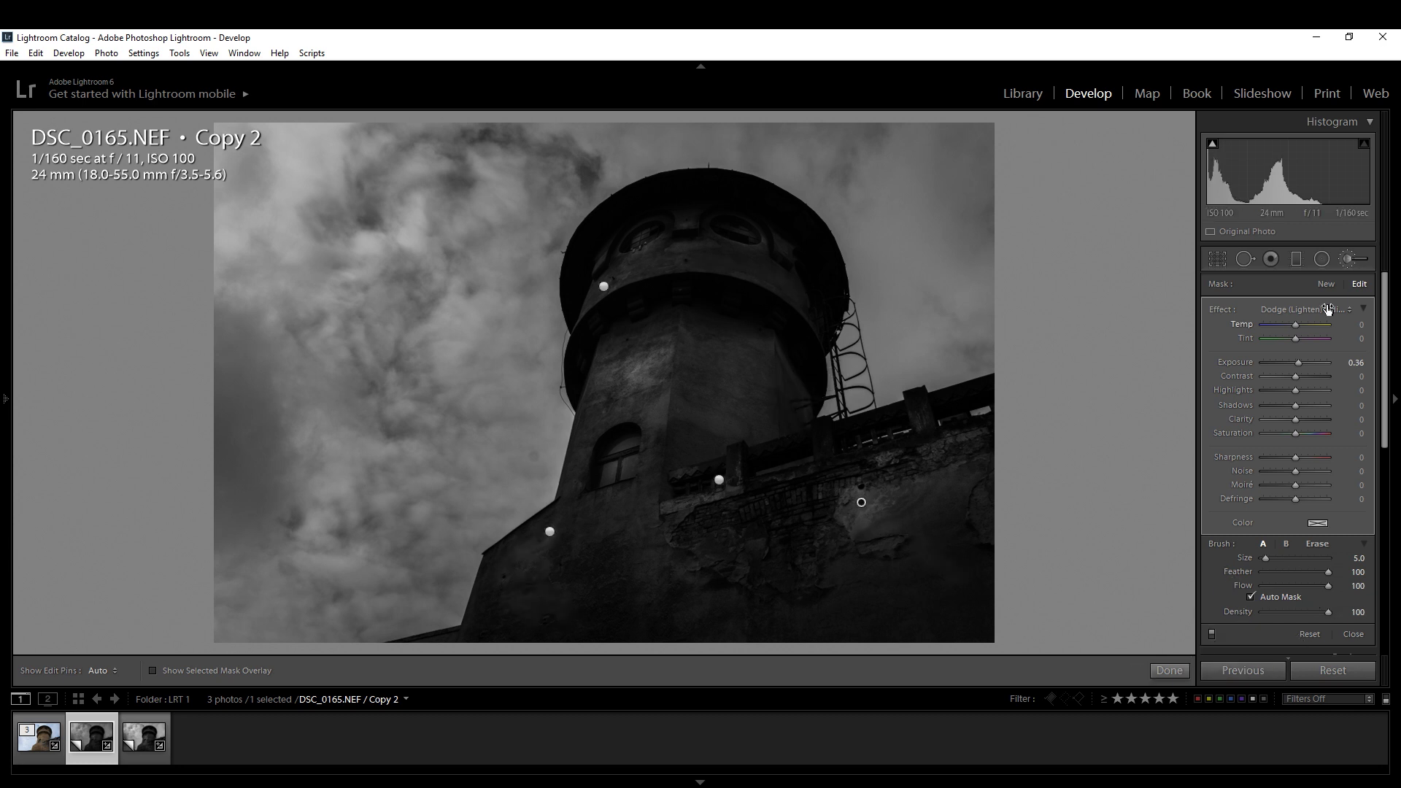
Paint a new size 4.0 Dodge (Lighten) brush adjustment on the tower shaft's right side near the ladder
{"action": "left_click", "coordinate": [1324, 284]}
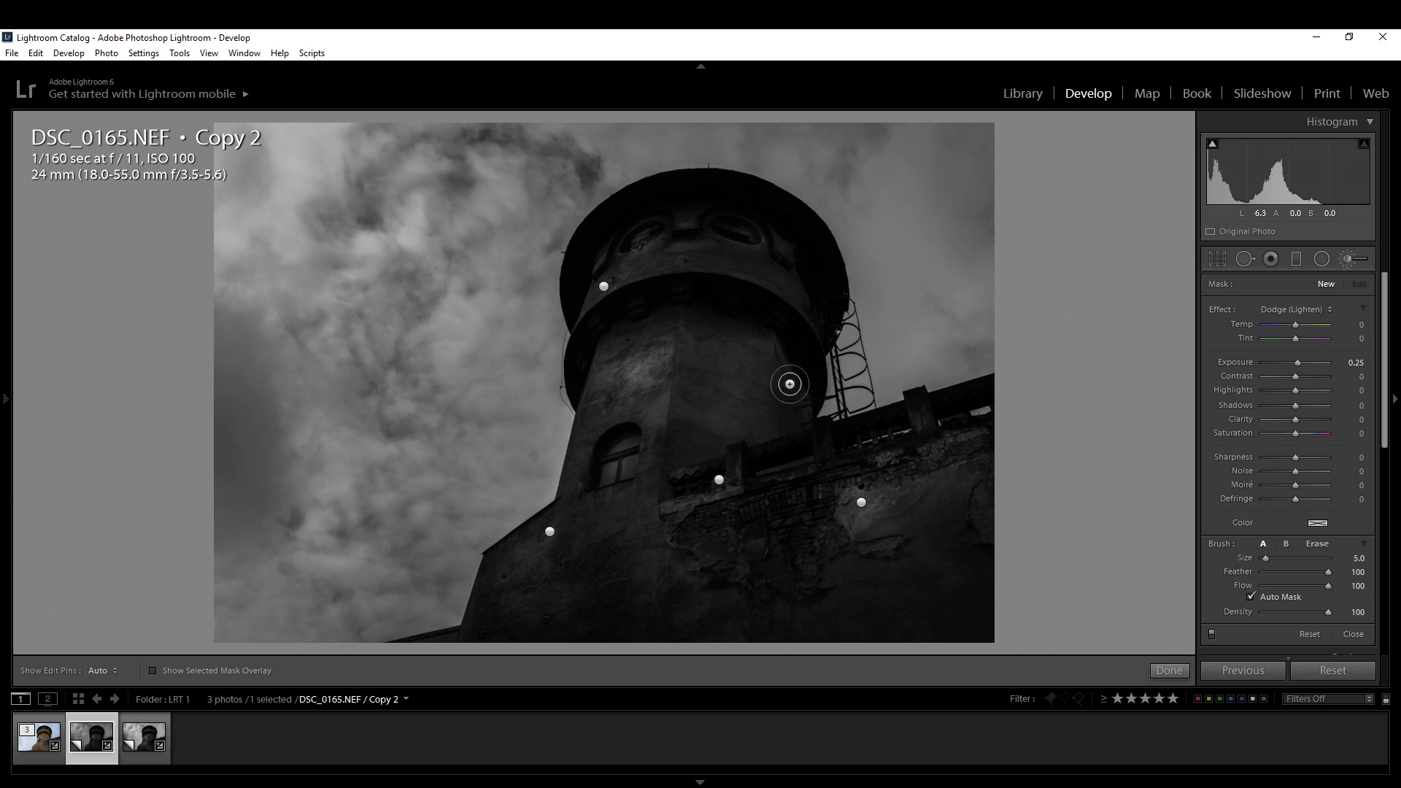
{"action": "key", "text": "h"}
{"action": "key", "text": "bracketleft"}
{"action": "key", "text": "h"}
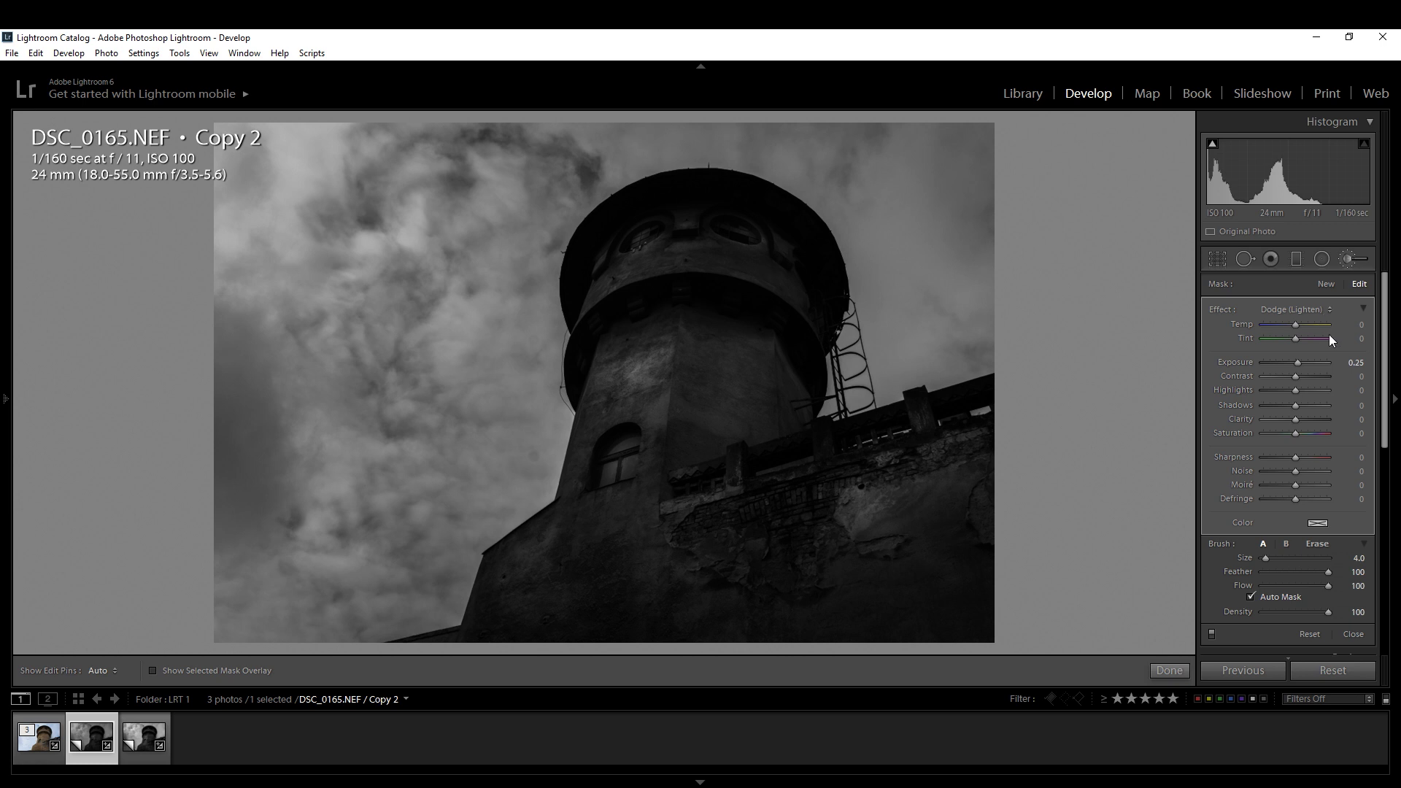
Switch between Copy 1 and Copy 2 to compare their brightness, ending on Copy 2
{"action": "left_click", "coordinate": [144, 737]}
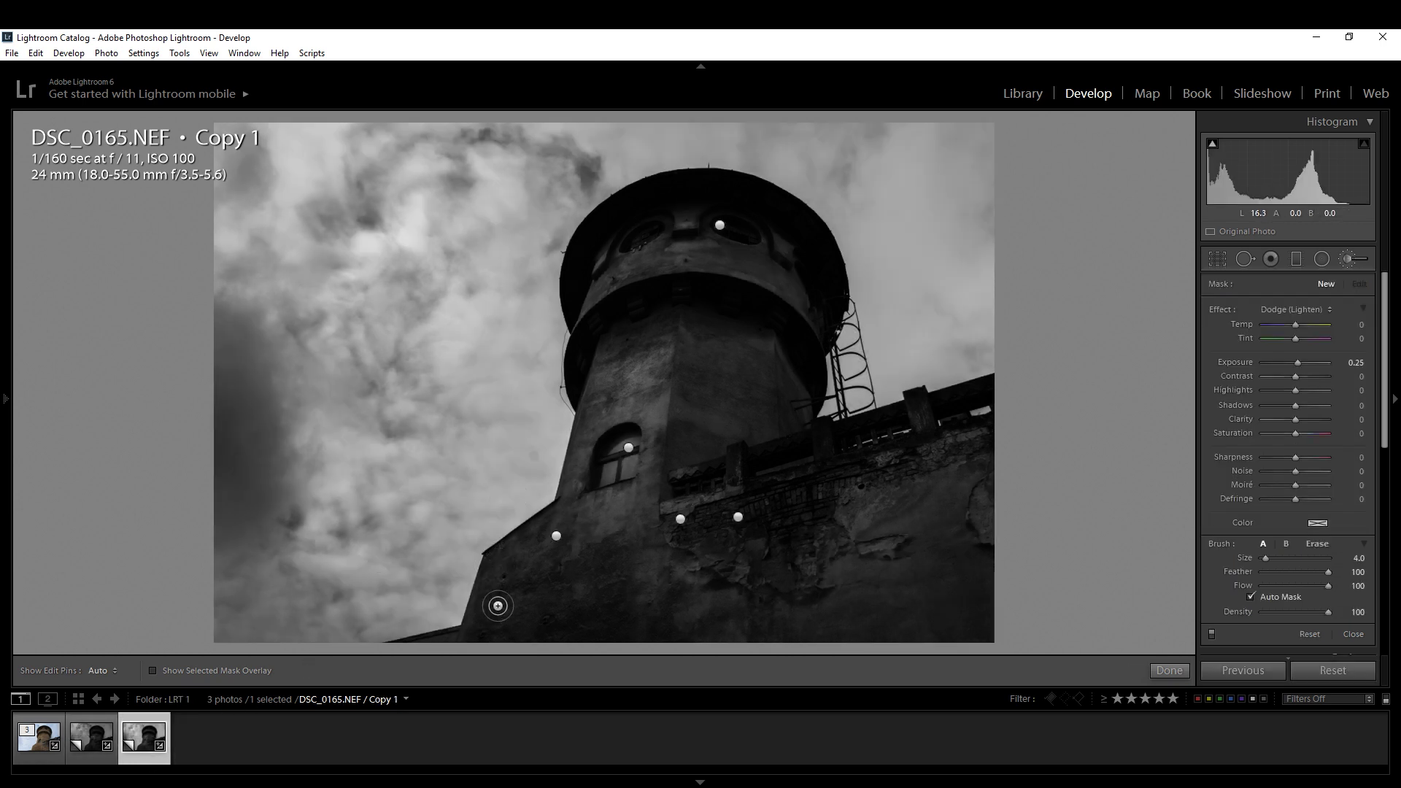
{"action": "left_click", "coordinate": [84, 750]}
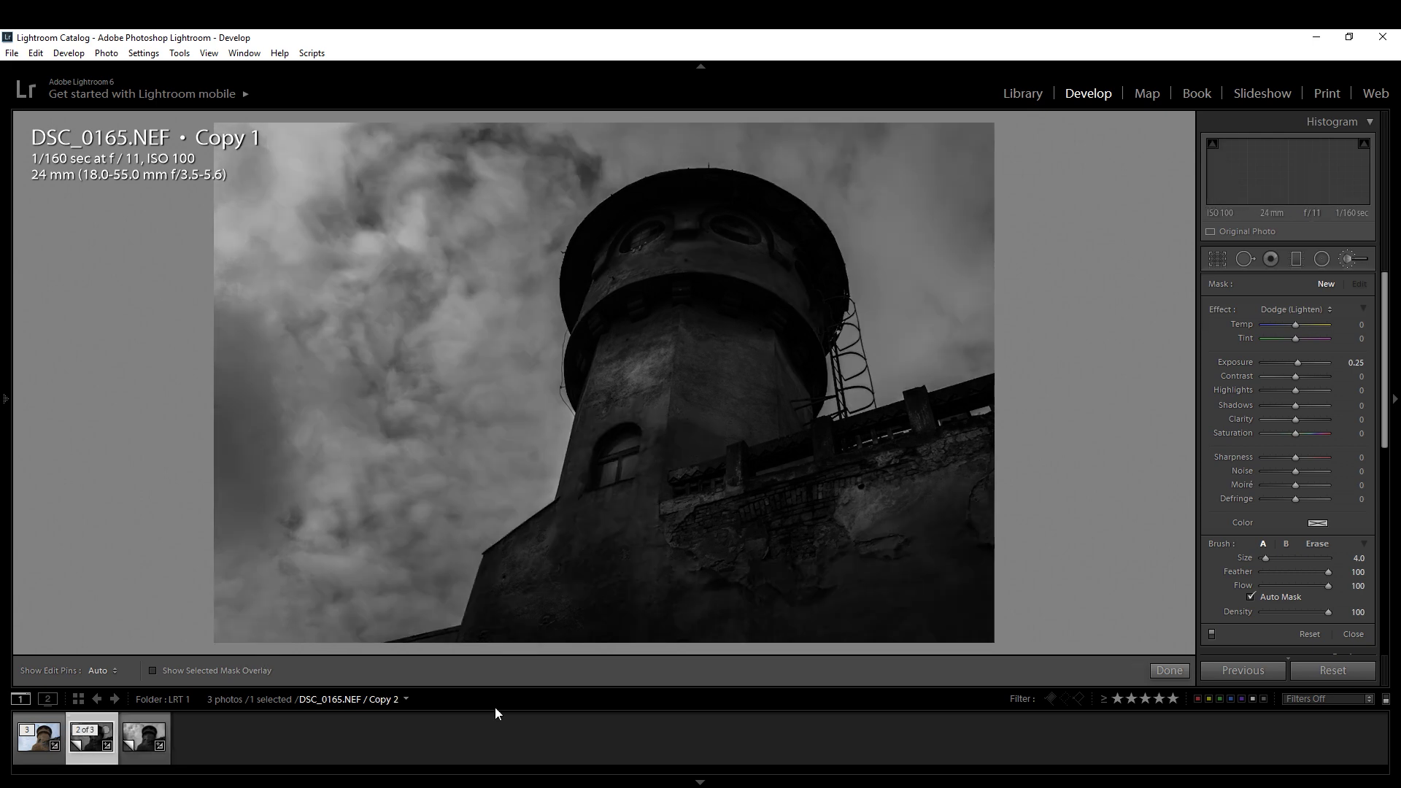
{"action": "left_click", "coordinate": [131, 747]}
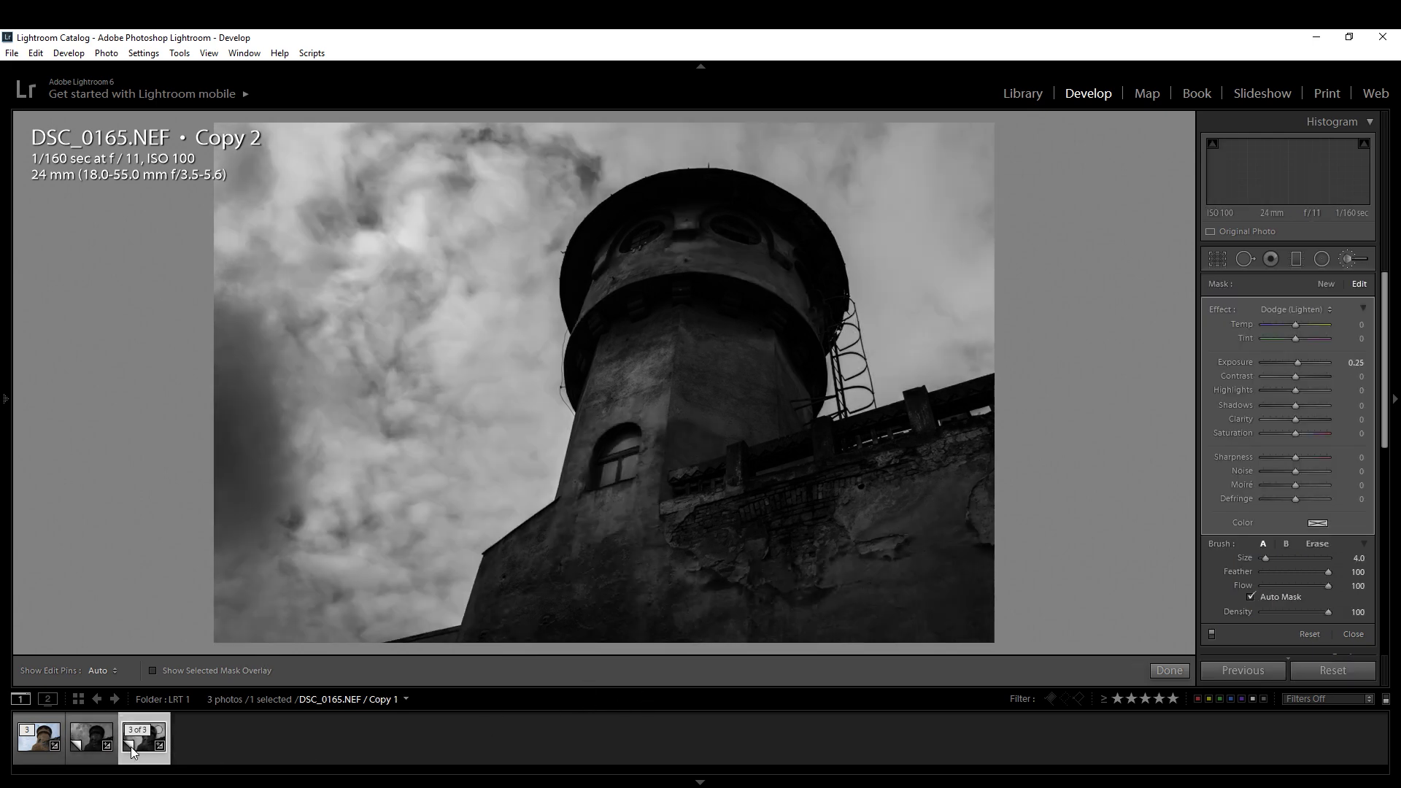
{"action": "left_click", "coordinate": [85, 753]}
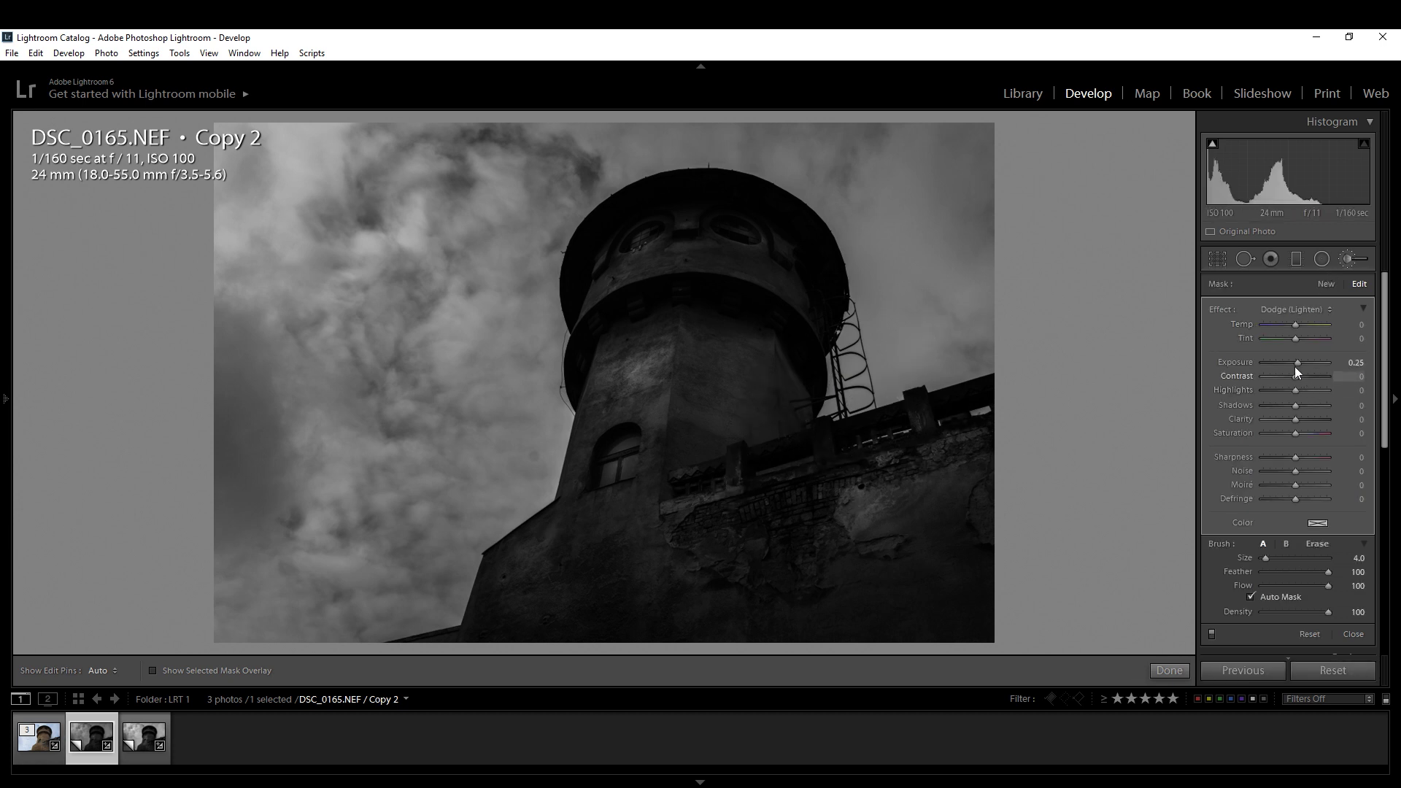
Set the tower shaft brush adjustment's exposure to 0.64 and finish brush editing
{"action": "mouse_move", "coordinate": [1294, 362]}
{"action": "left_mouse_down"}
{"action": "mouse_move", "coordinate": [1277, 371]}
{"action": "mouse_move", "coordinate": [1339, 370]}
{"action": "left_mouse_up"}
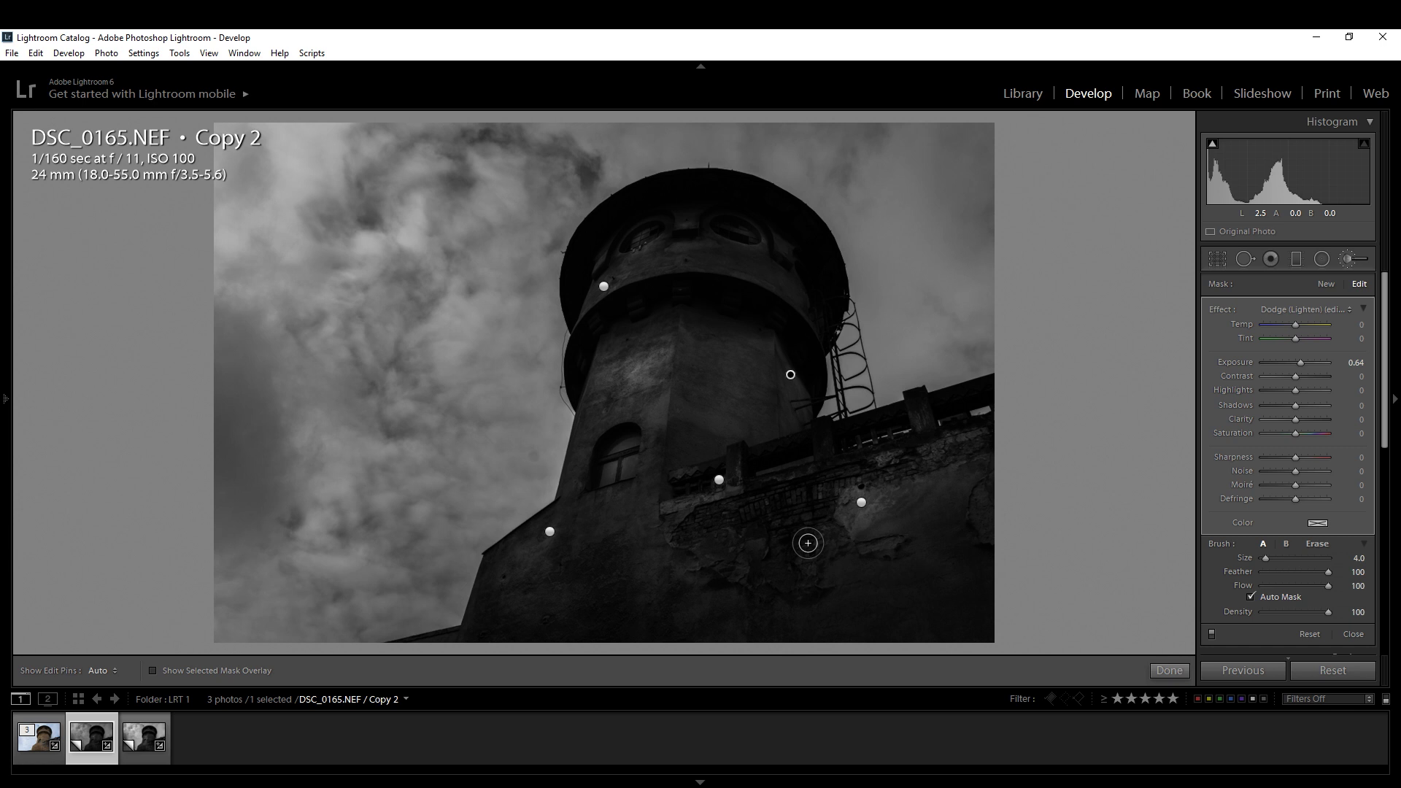
{"action": "left_click", "coordinate": [1168, 672]}
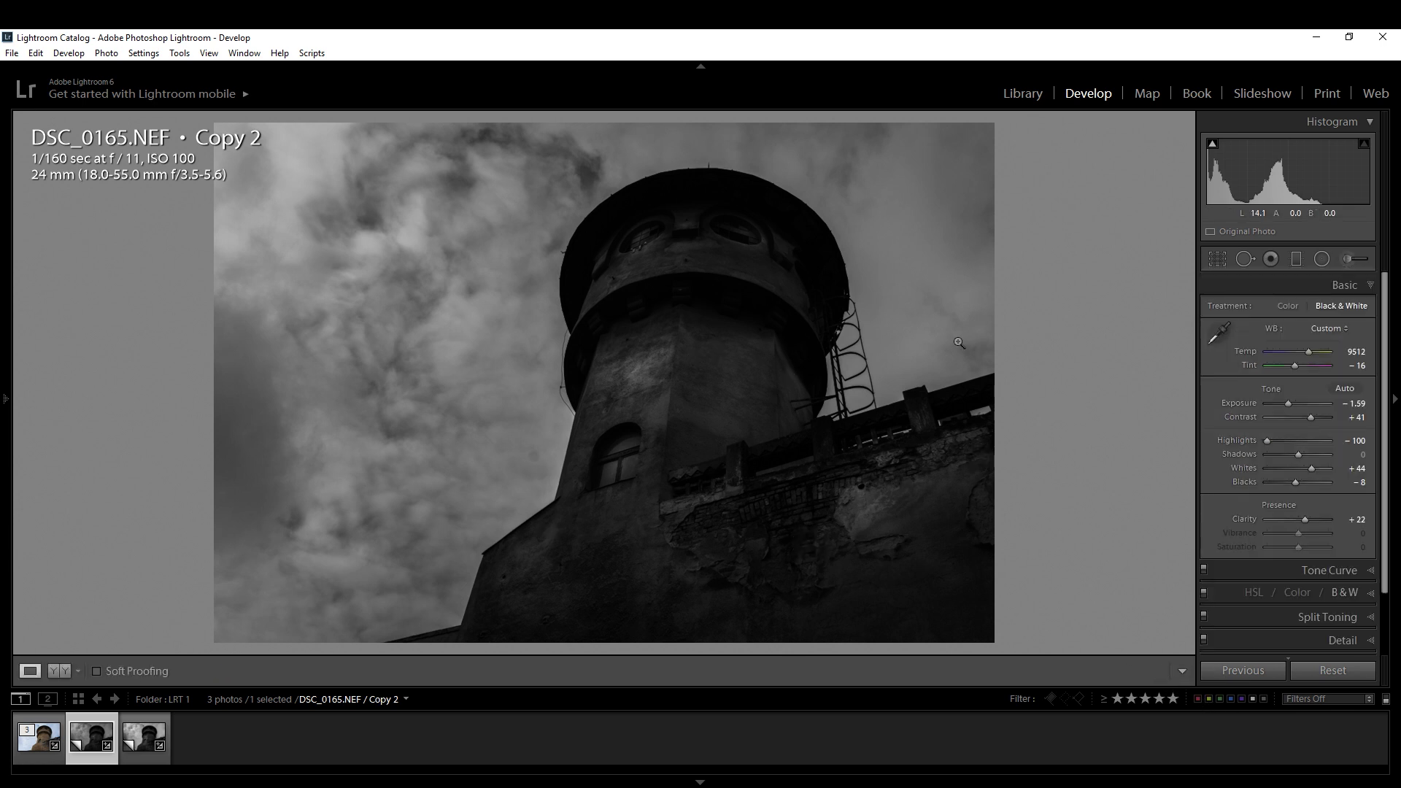
Draw a graduated filter from the photo's left edge to the tower with exposure -0.40, contrast 30, highlights -93, clarity 41 and sharpness 36
{"action": "left_click", "coordinate": [1291, 259]}
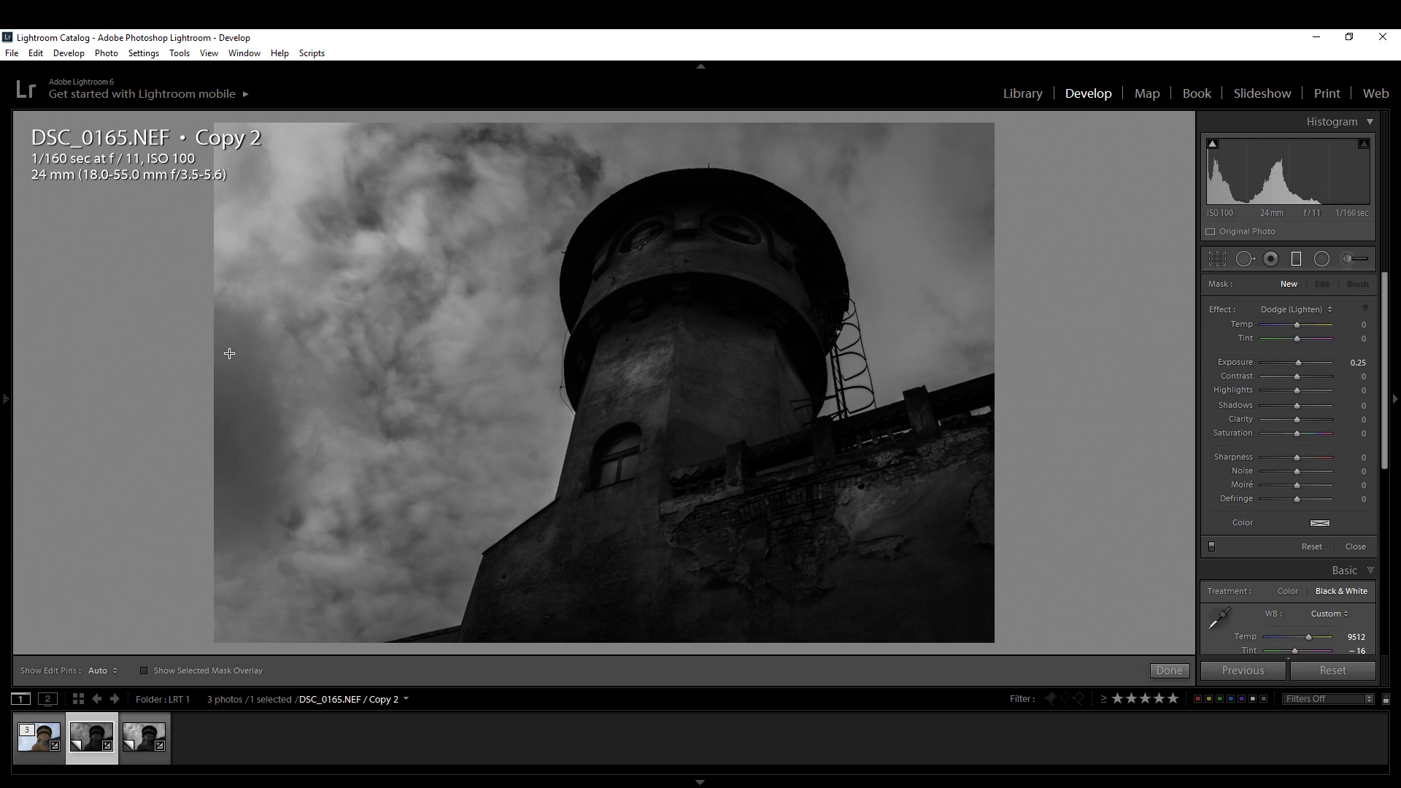
{"action": "left_click_drag", "start_coordinate": [216, 353], "coordinate": [548, 357]}
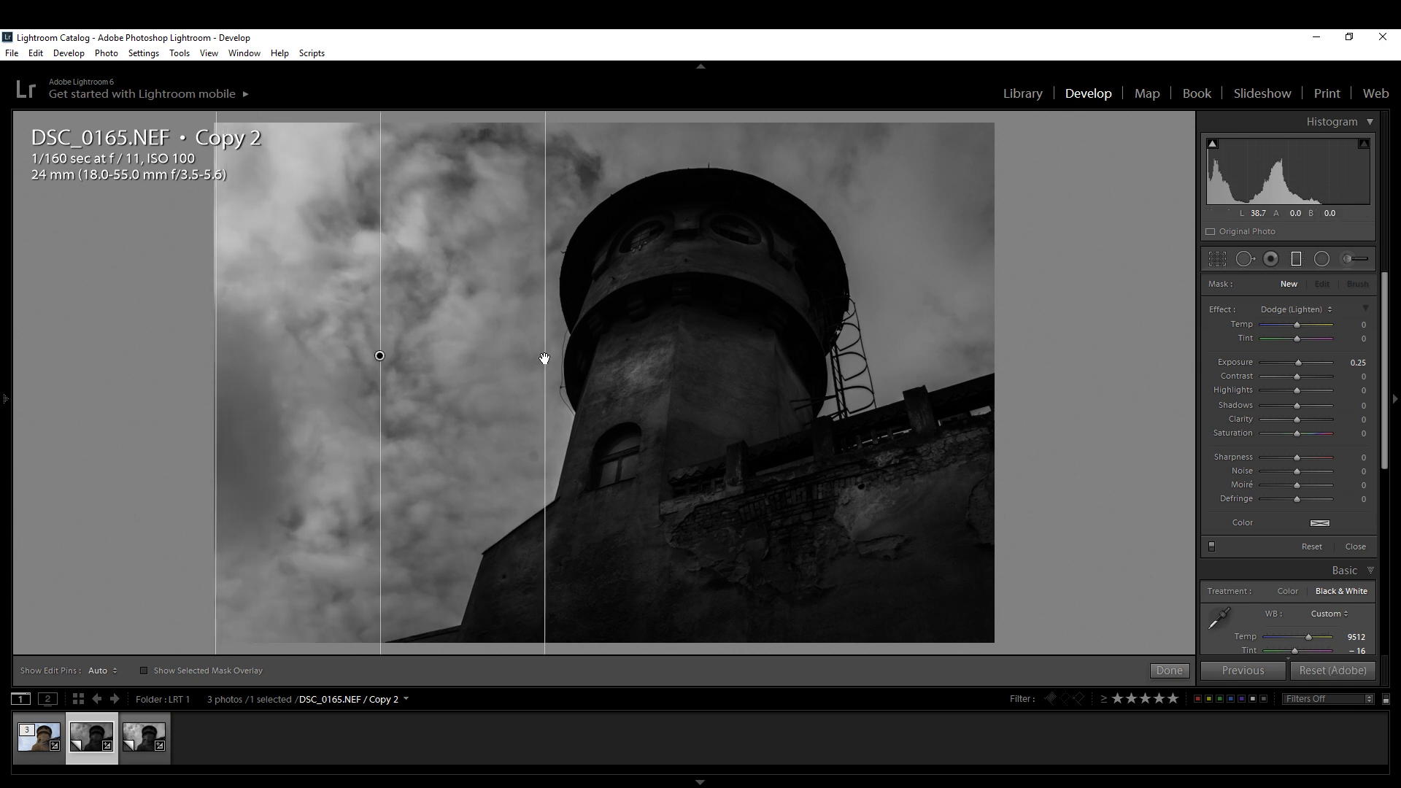
{"action": "mouse_move", "coordinate": [1298, 363]}
{"action": "left_mouse_down"}
{"action": "mouse_move", "coordinate": [1306, 376]}
{"action": "mouse_move", "coordinate": [1265, 393]}
{"action": "mouse_move", "coordinate": [1308, 405]}
{"action": "left_mouse_up"}
{"action": "double_click", "coordinate": [1309, 405]}
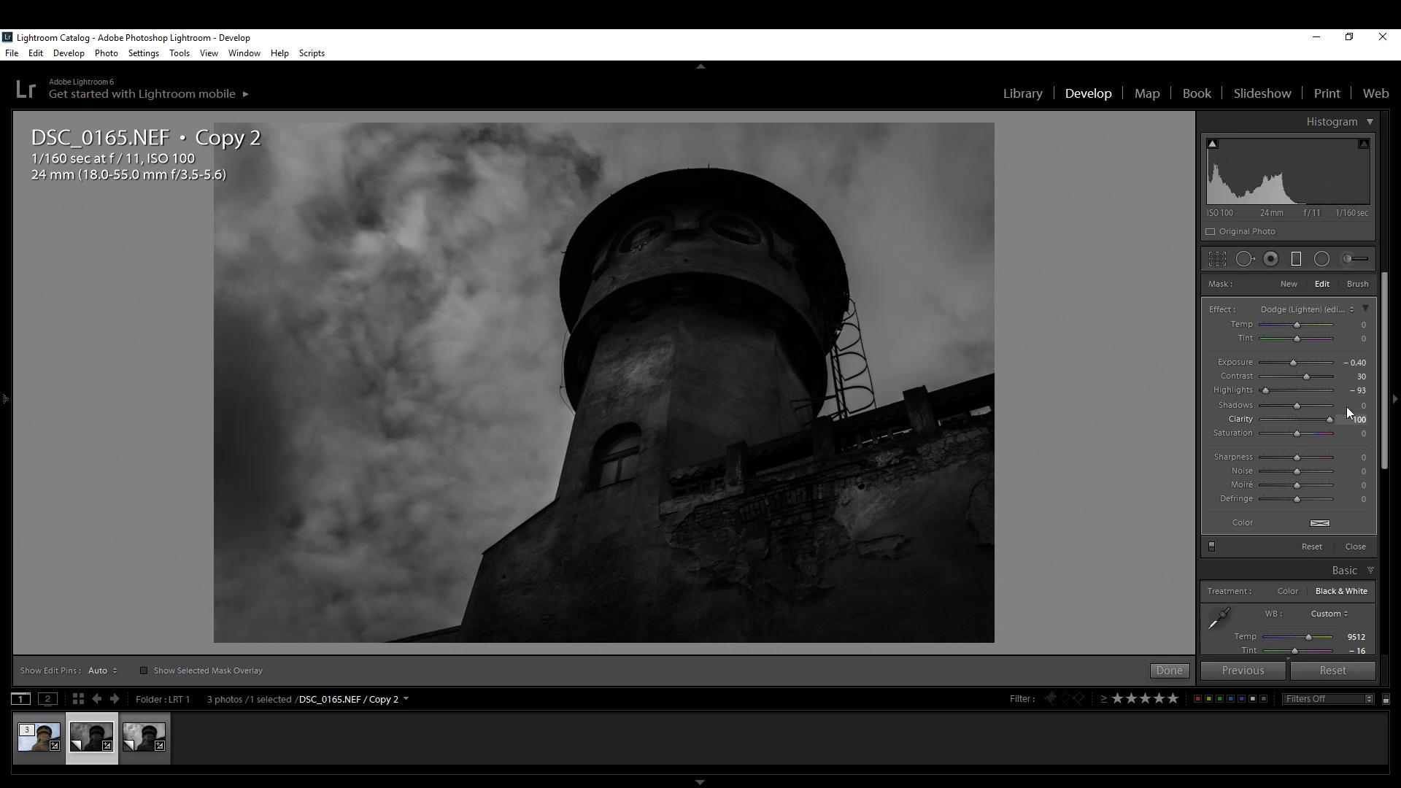
{"action": "left_click_drag", "start_coordinate": [1316, 422], "coordinate": [1308, 457]}
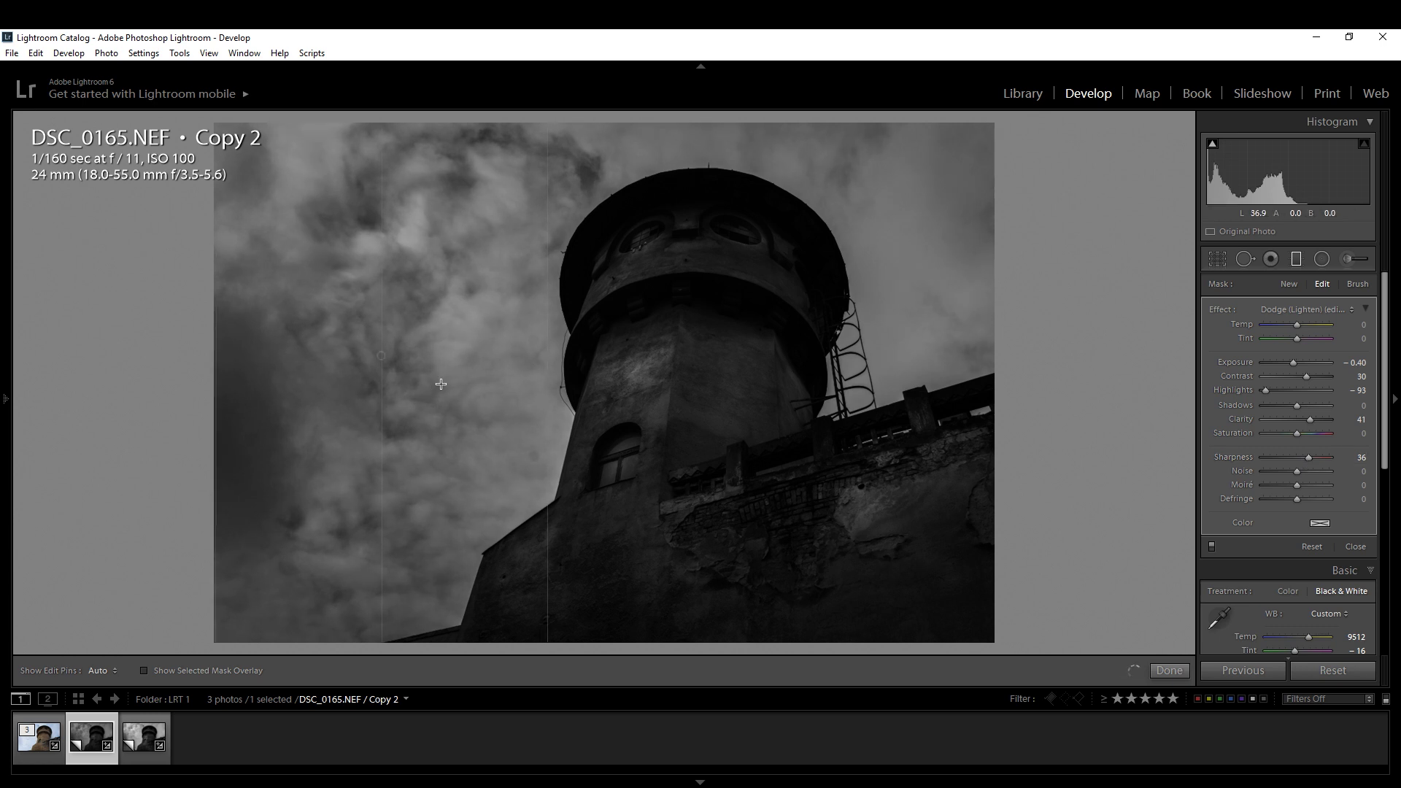
Check the graduated filter's mask, extend its far edge to the middle of the tower, and compare with the filter off
{"action": "key", "text": "o"}
{"action": "key", "text": "o"}
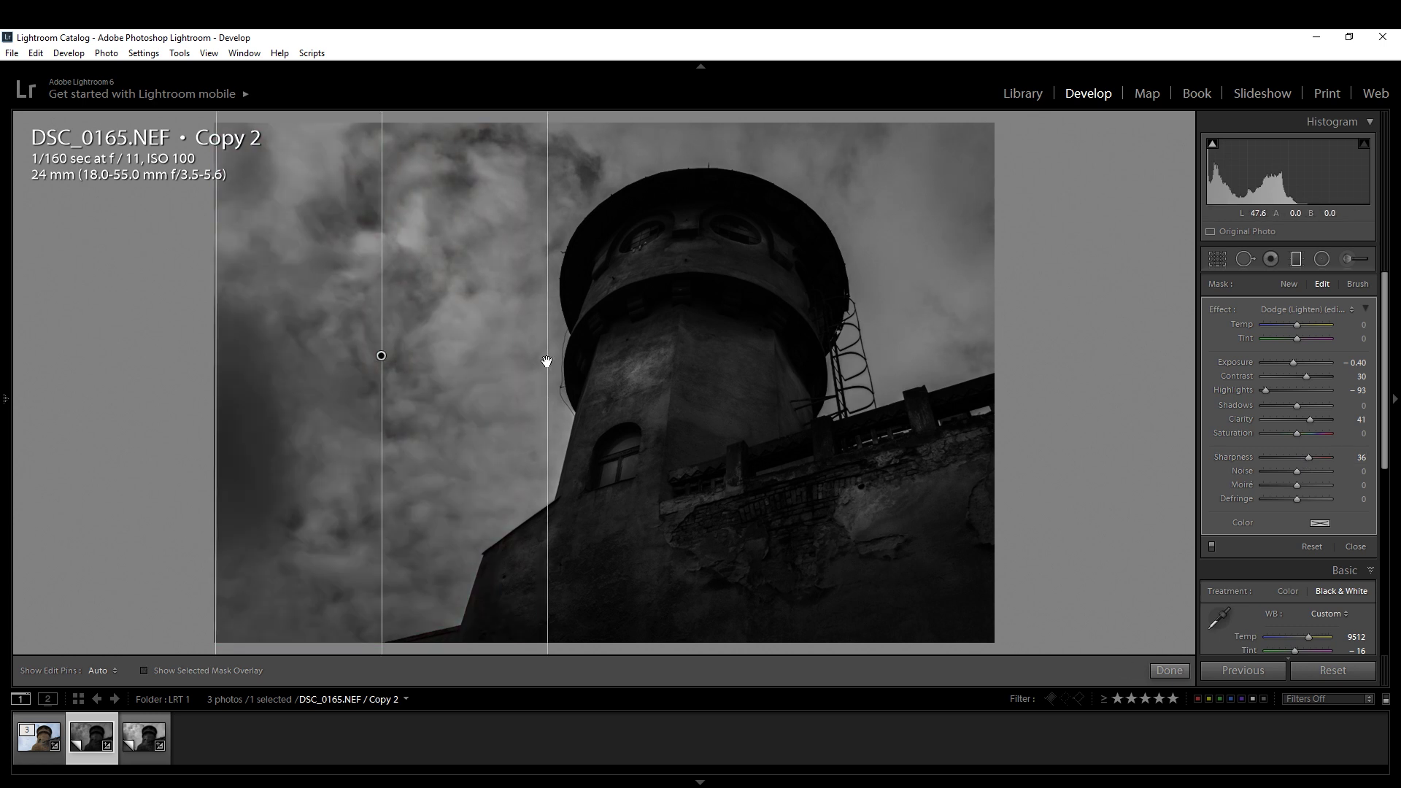
{"action": "left_click_drag", "start_coordinate": [550, 350], "coordinate": [683, 347]}
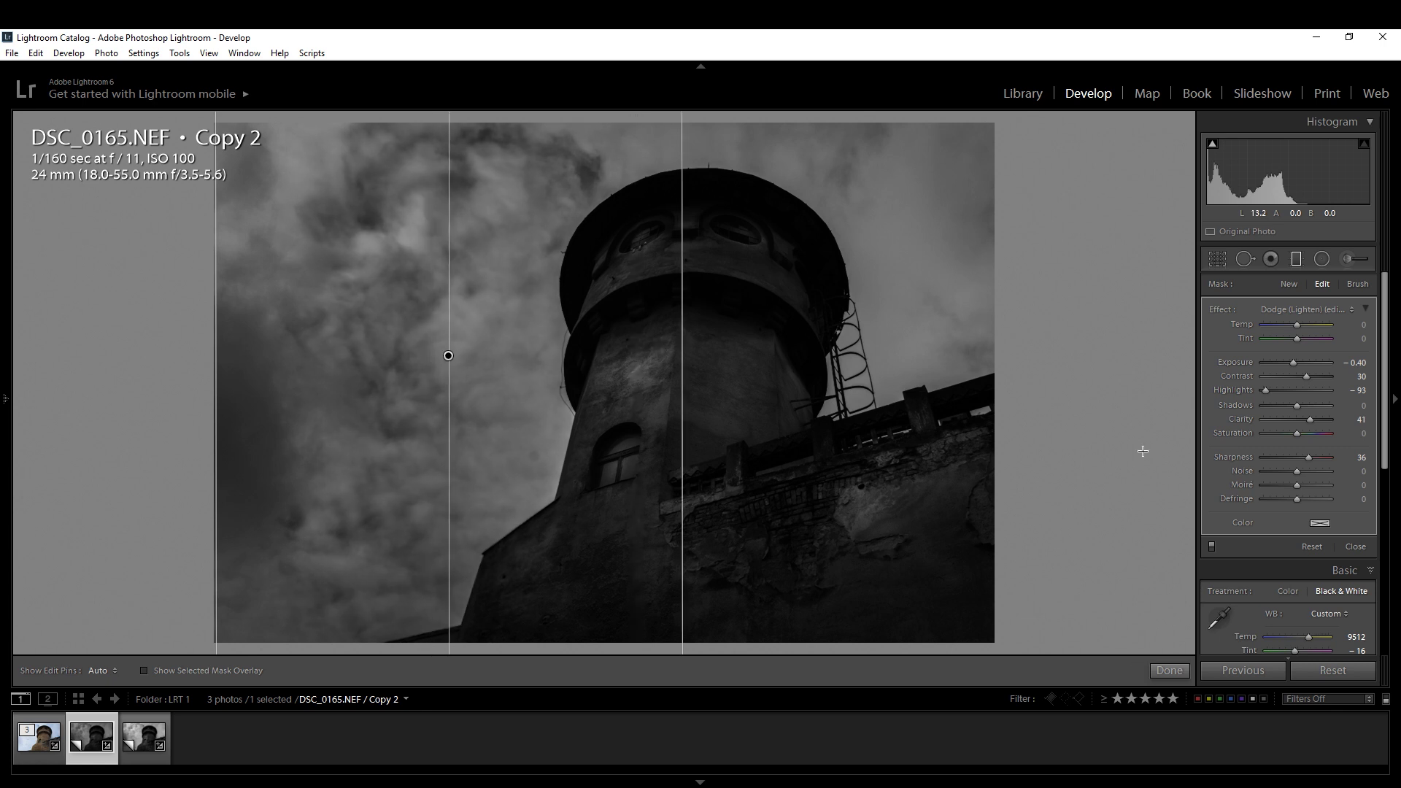
{"action": "left_click", "coordinate": [1212, 545]}
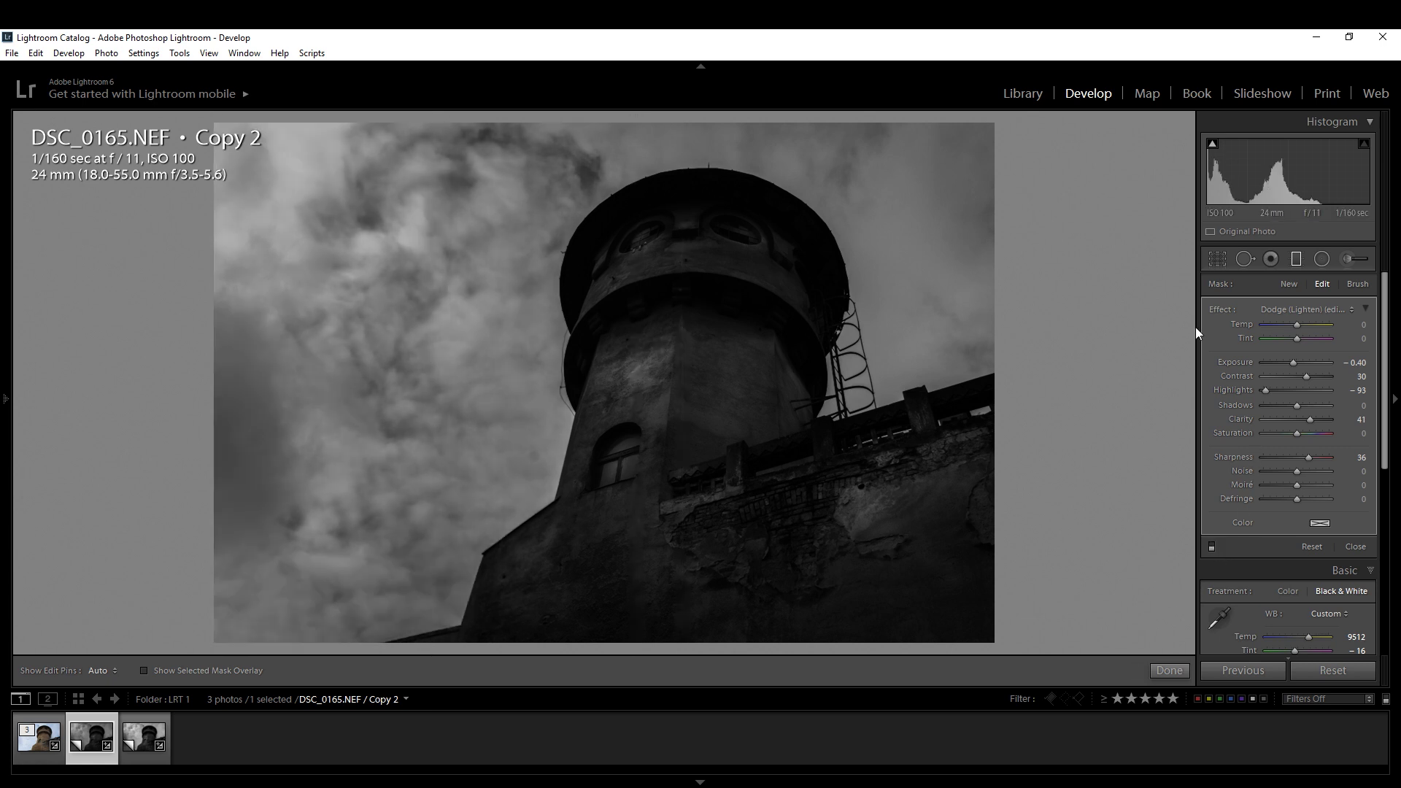
{"action": "left_click", "coordinate": [1212, 546]}
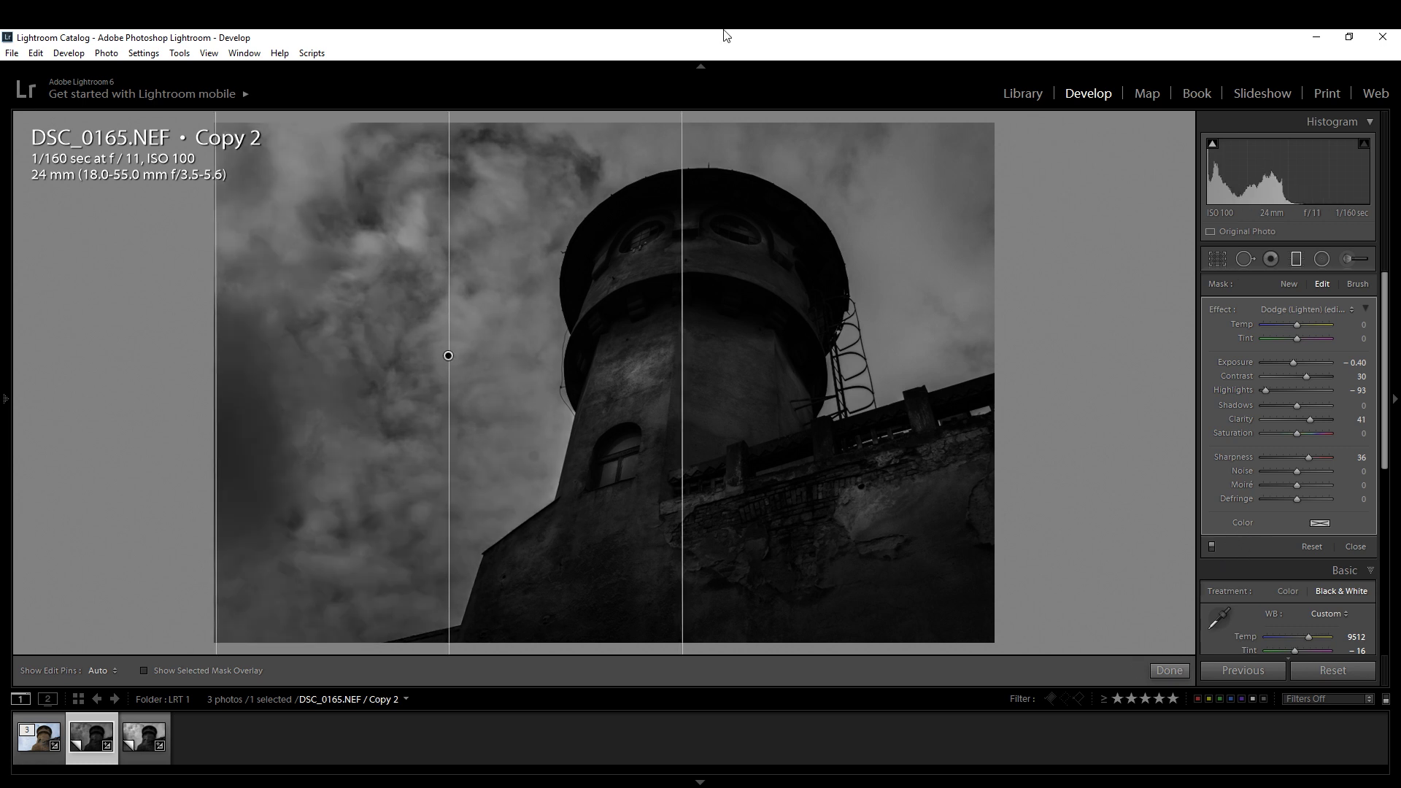
Compare the original and edited photo side by side, return to the single view, and finish graduated filter editing
{"action": "key", "text": "y"}
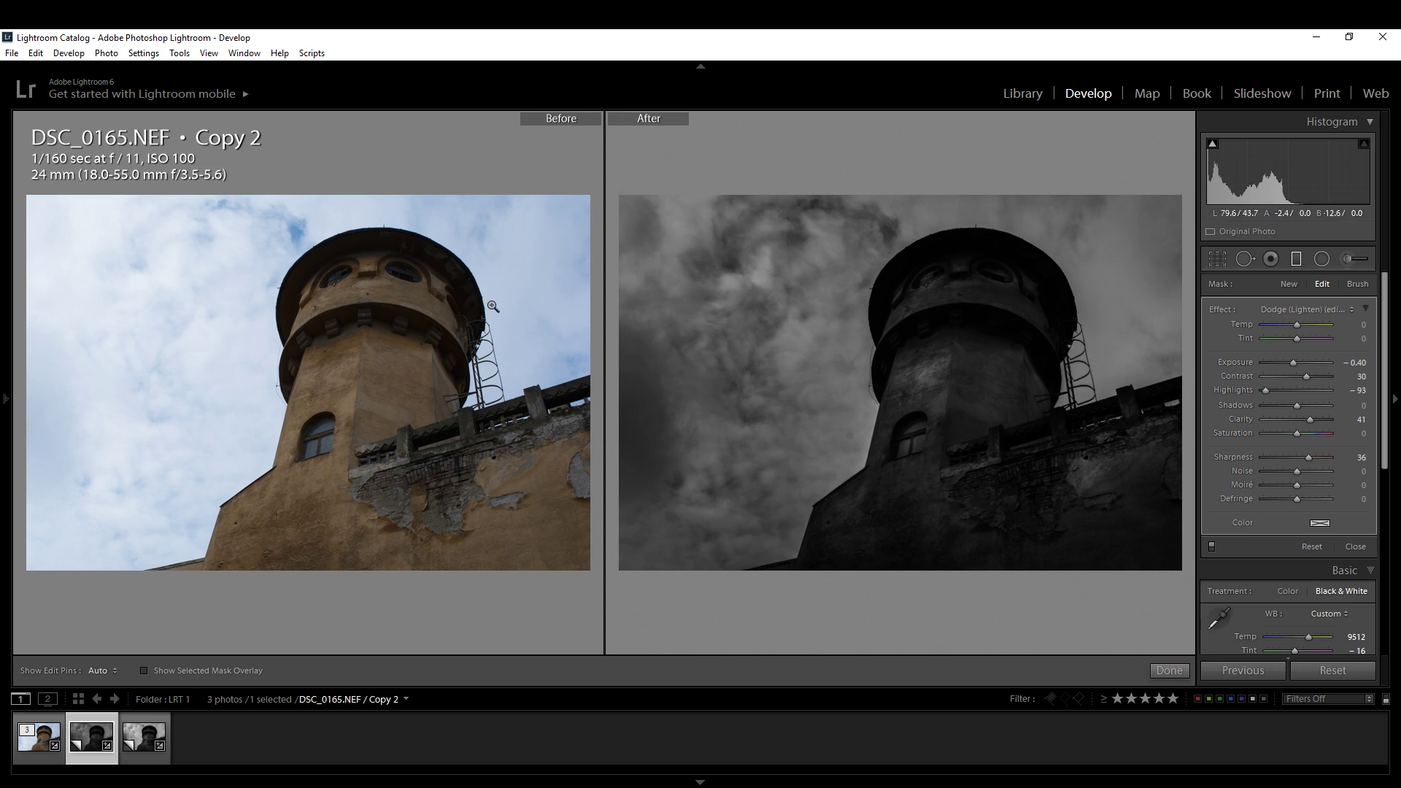
{"action": "key", "text": "y"}
{"action": "left_click", "coordinate": [1187, 671]}
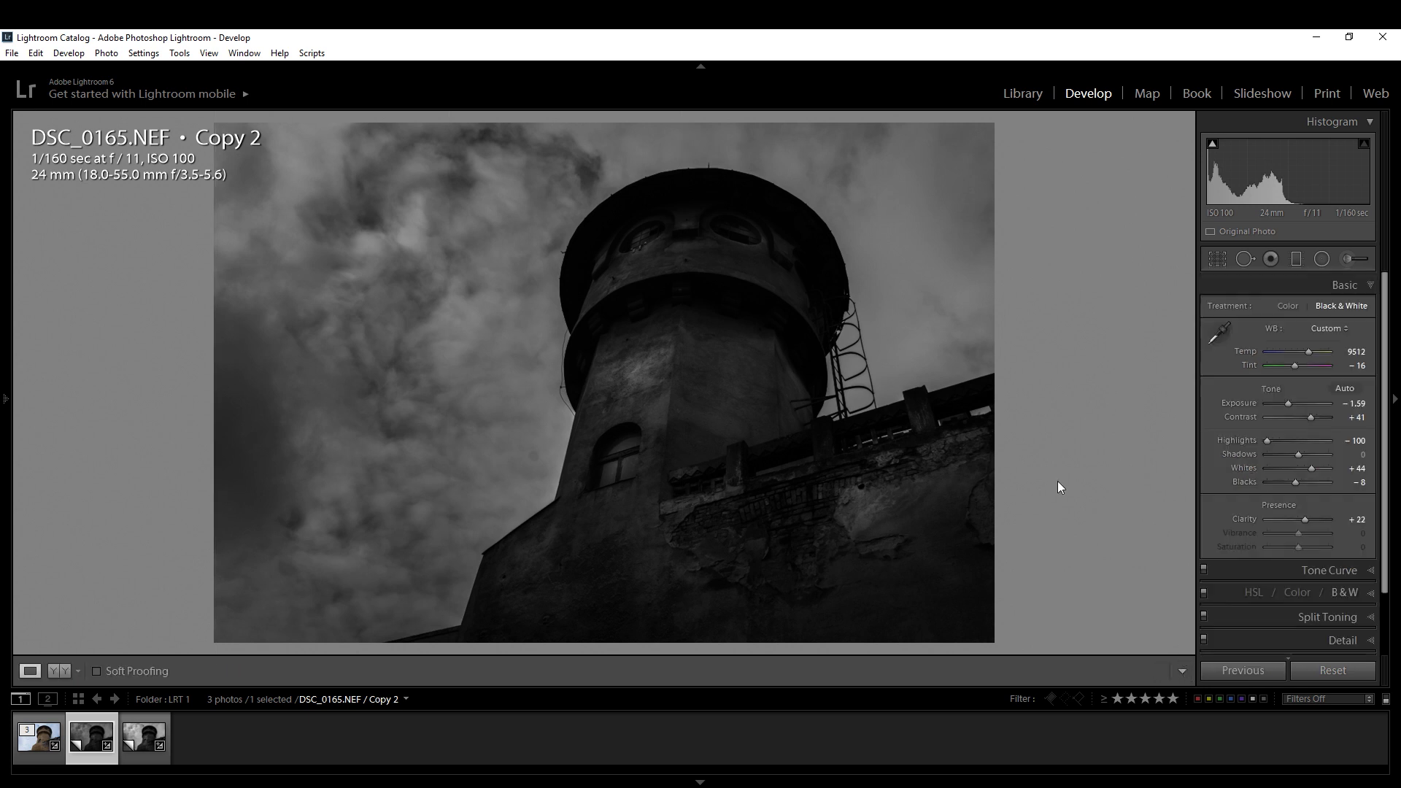